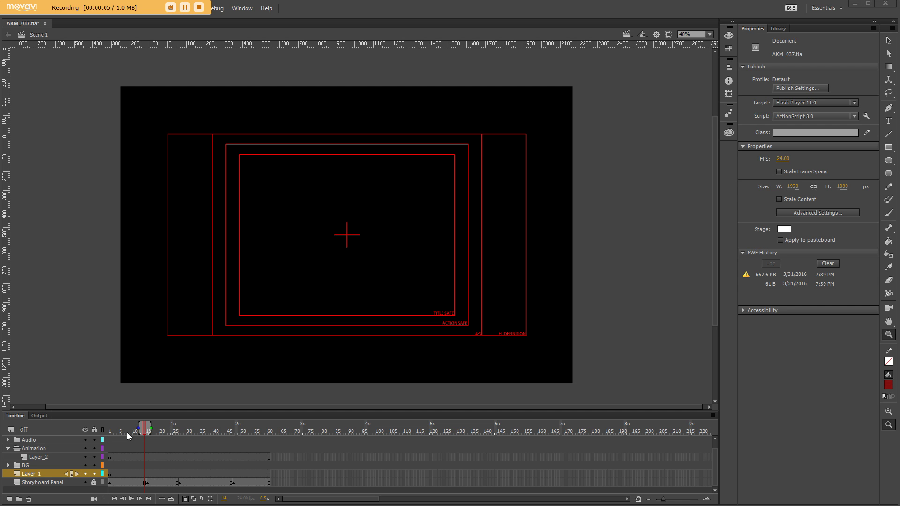
- Turn on onion skin, show the storyboard's wide-eyed face near frame 47, and set fill to white
mouse_move(197, 432)
mouse_down()
mouse_move(145, 425)
mouse_move(245, 422)
mouse_up()
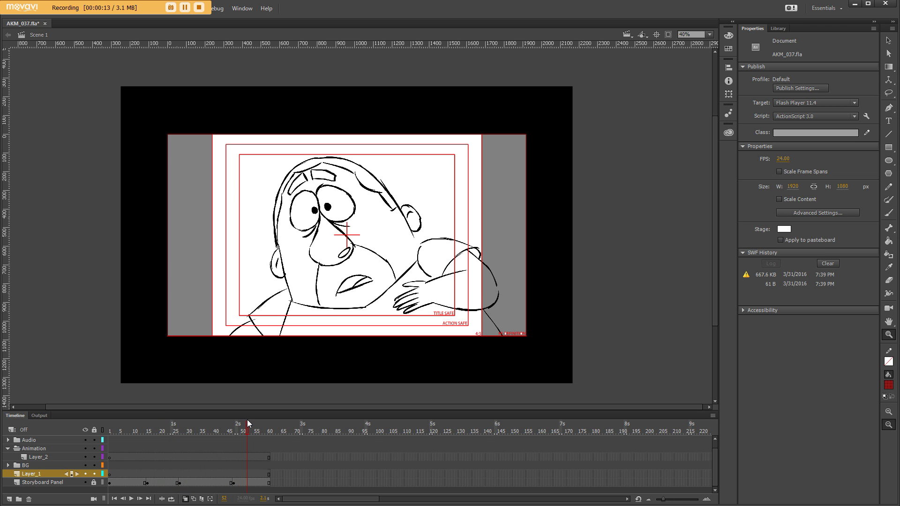
key(alt+shift+o)
click(191, 483)
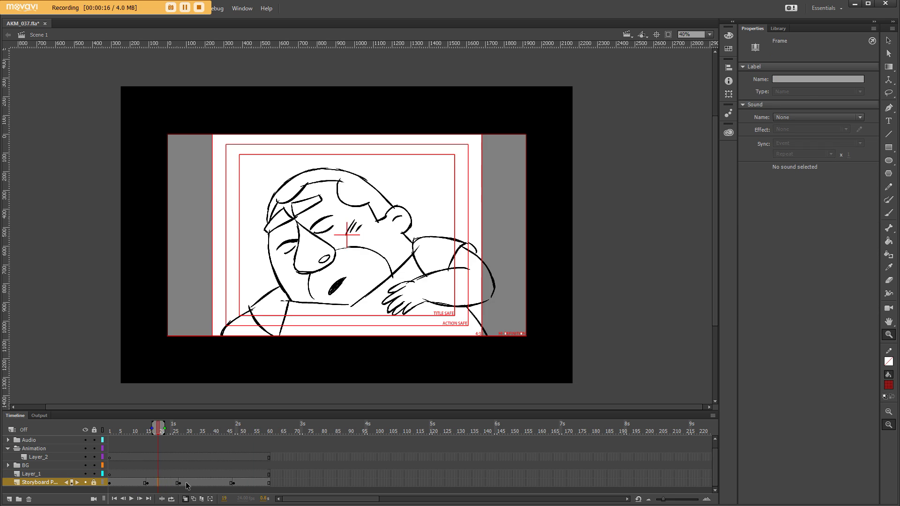
click(234, 481)
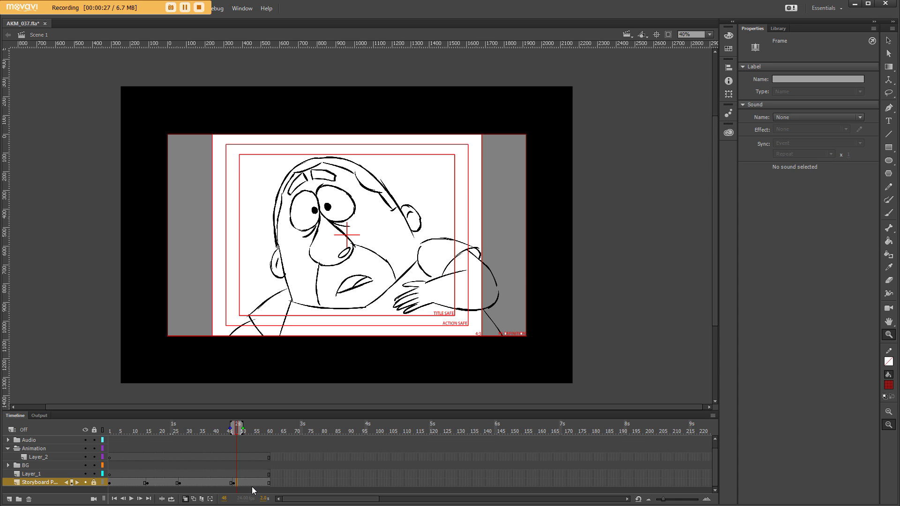
click(889, 386)
click(752, 441)
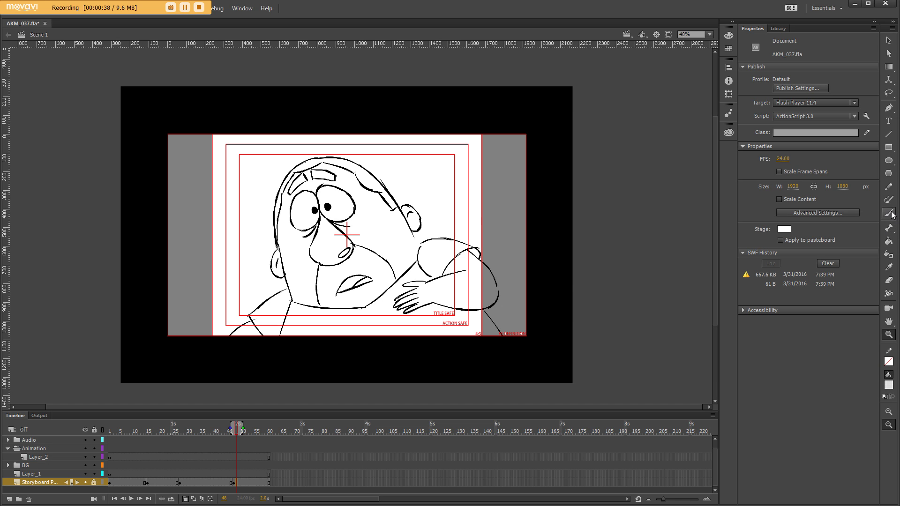
- Pick the Rectangle Tool and go to Layer_1's frame 24, the sleeping-face drawing
click(889, 148)
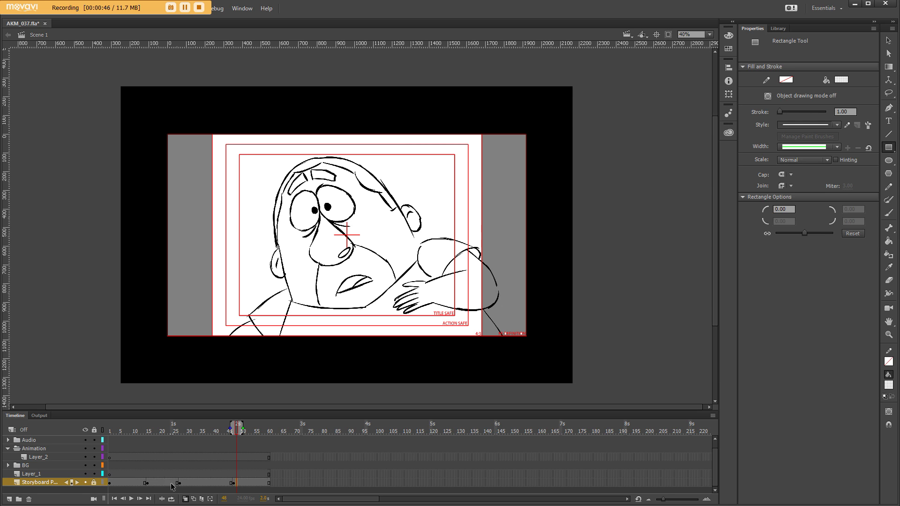
click(111, 474)
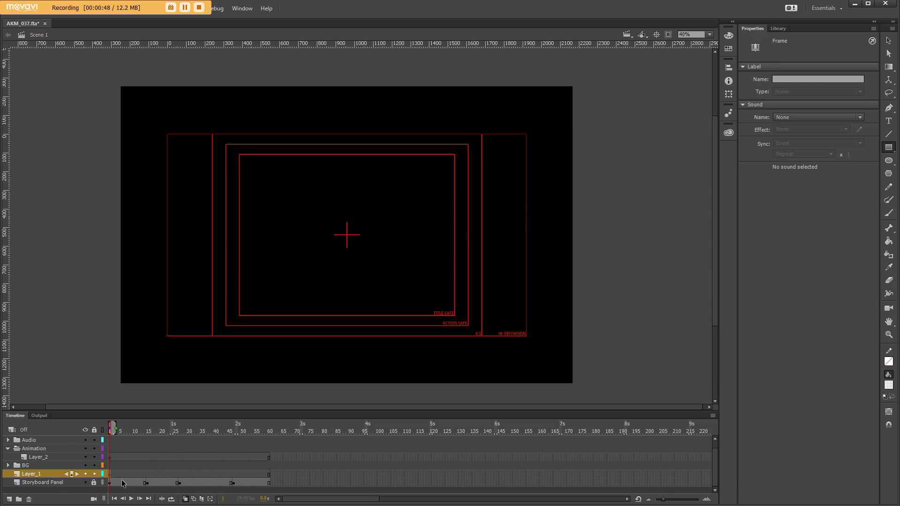
click(164, 483)
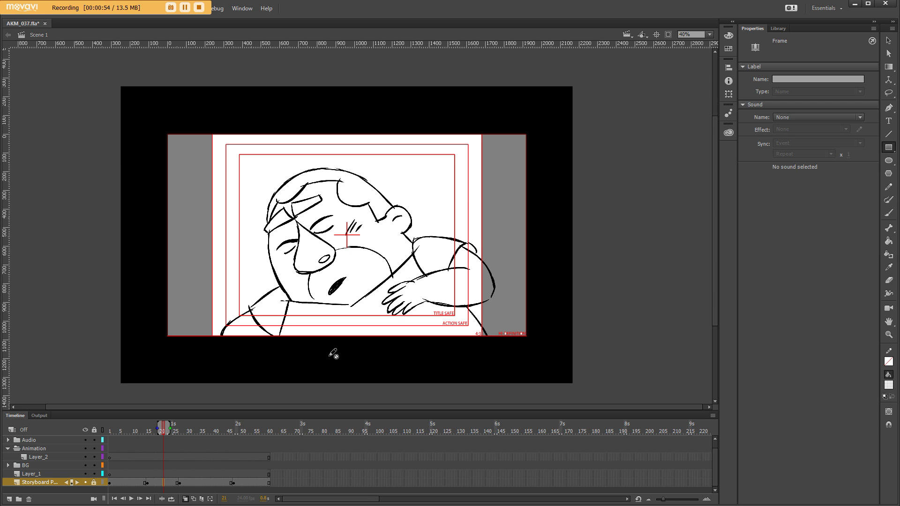
drag(324, 284, 326, 292)
click(172, 474)
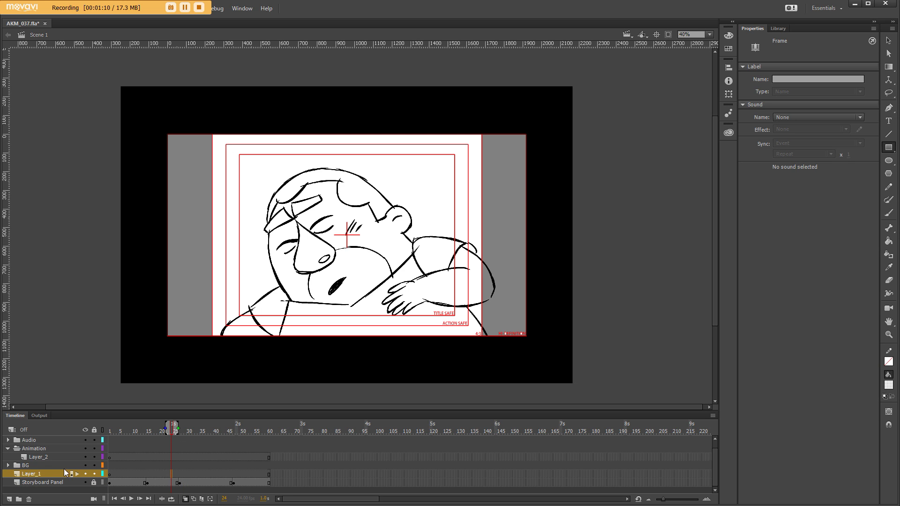
- Rename Layer_1 to 'mask' and draw a white rectangle covering the stage
click(40, 474)
text(mask)
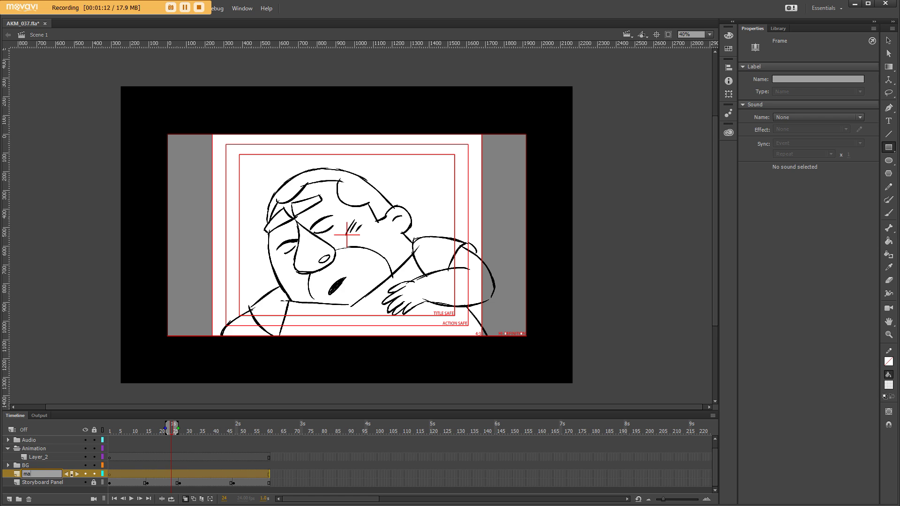
key(Return)
drag(162, 134, 531, 345)
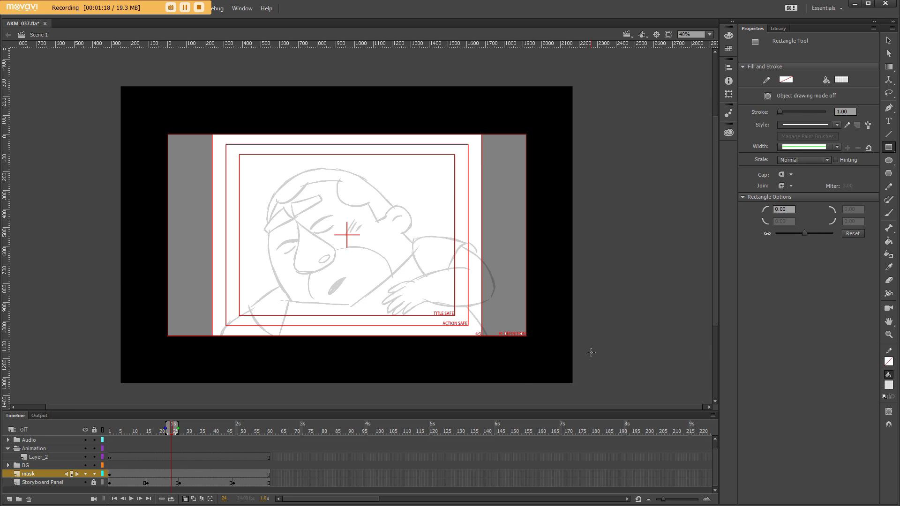
- Lower the white fill colour's alpha
click(890, 386)
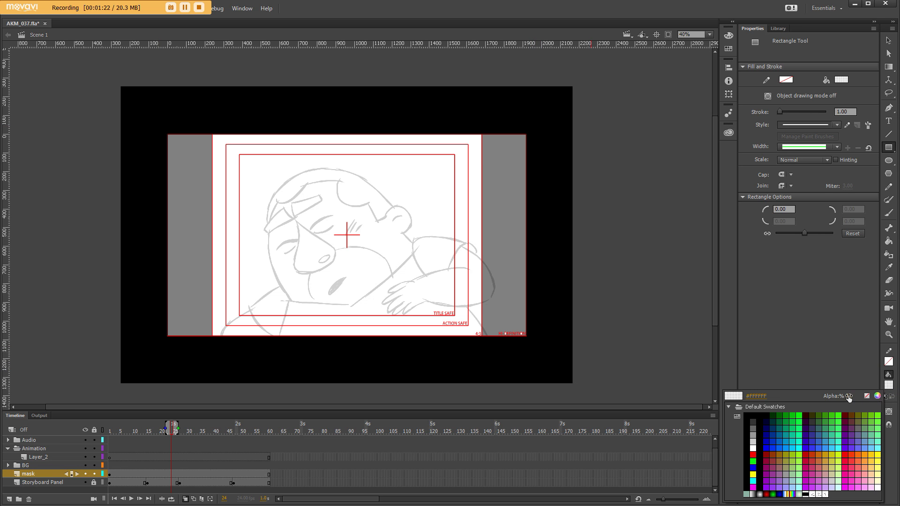
drag(848, 398, 836, 400)
drag(850, 398, 842, 404)
drag(848, 400, 850, 401)
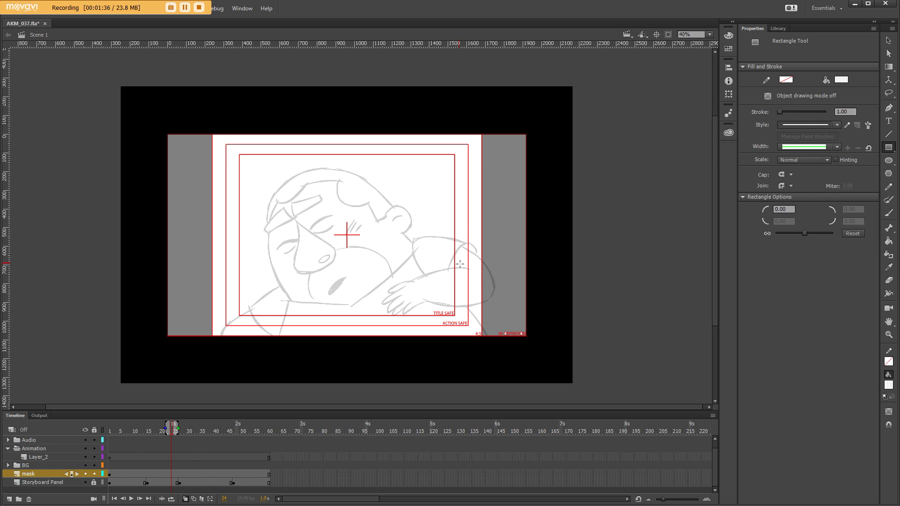
- Make the rectangle's fill semi-transparent, then pick the Brush and deselect everything
click(173, 475)
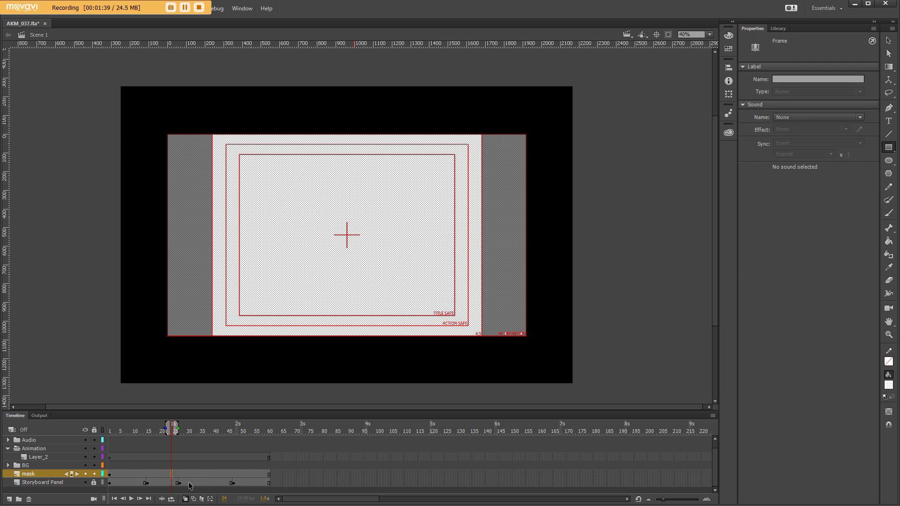
click(888, 387)
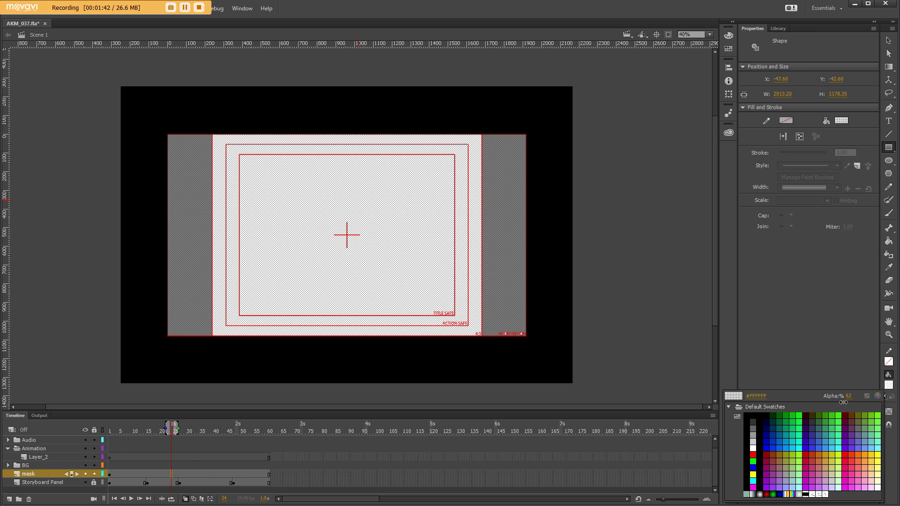
drag(844, 402, 847, 402)
key(Return)
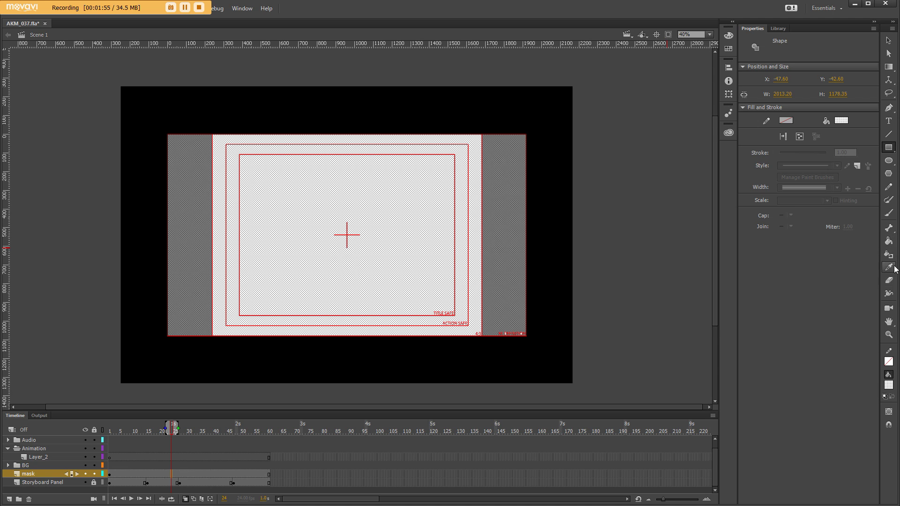
click(889, 214)
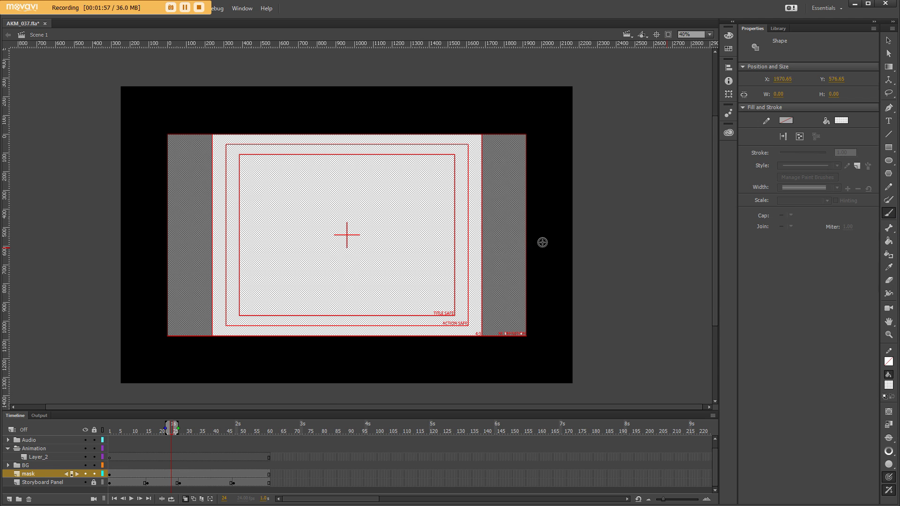
key(ctrl+shift+a)
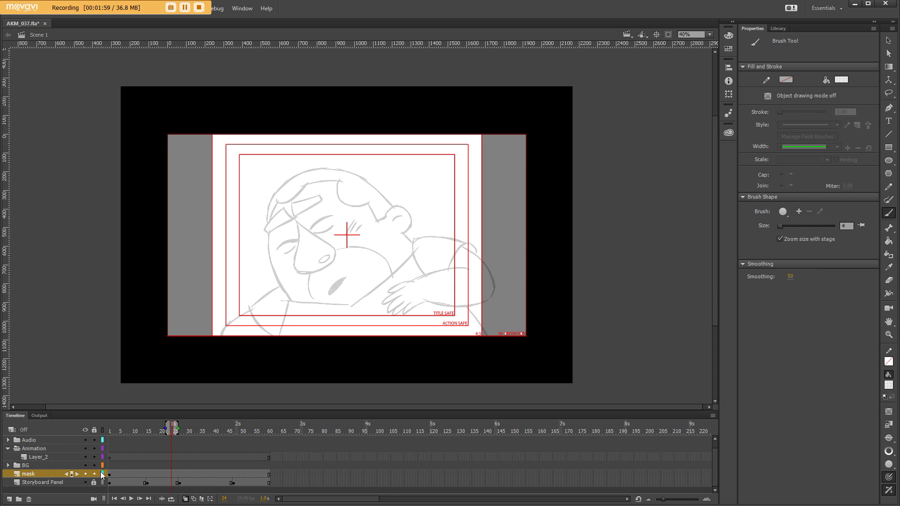
- Lock the mask layer and go to frame 15 on Layer_2
click(95, 474)
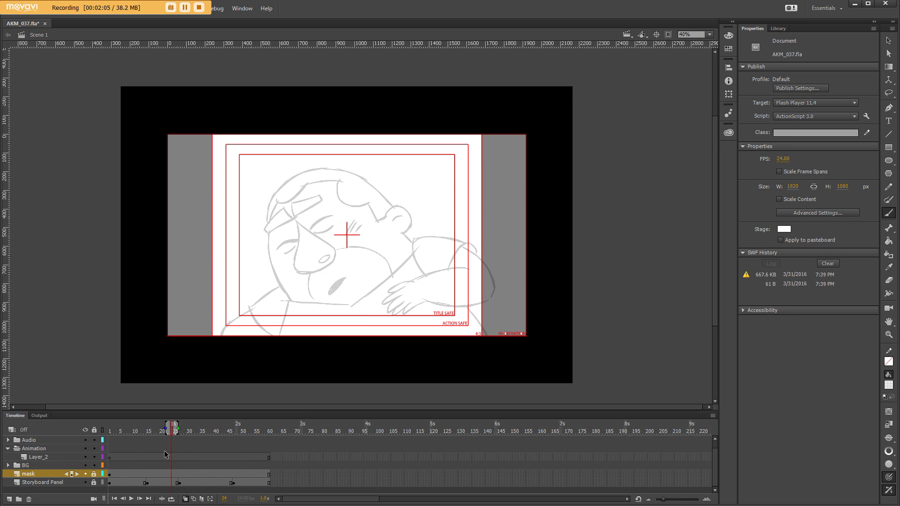
click(113, 458)
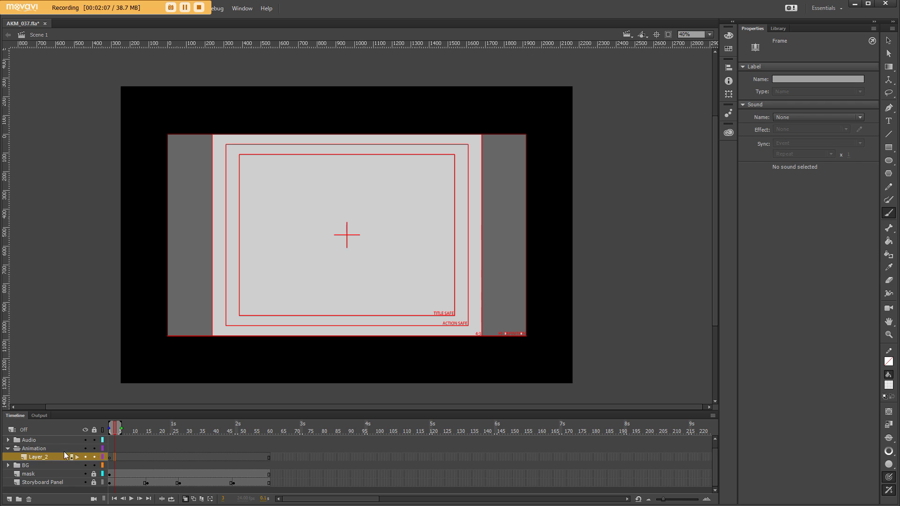
click(132, 458)
click(148, 457)
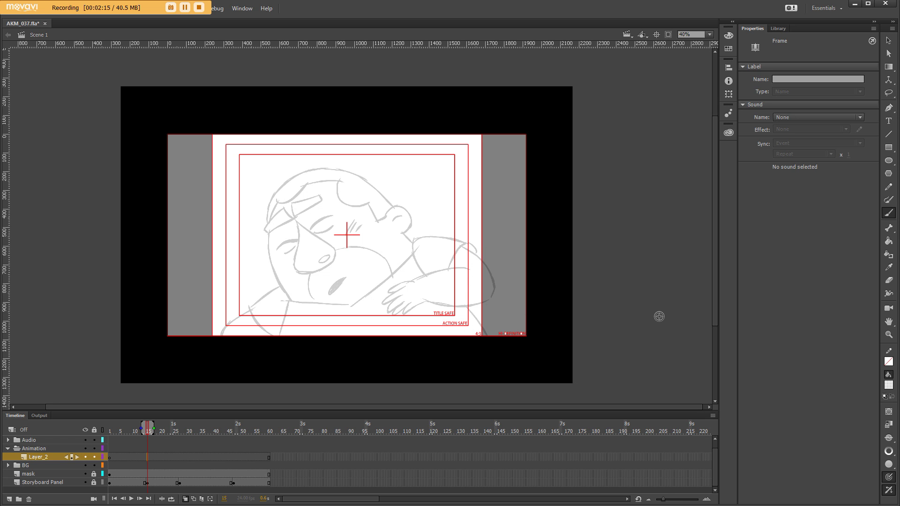
- Set the fill colour to dark red #990000
click(889, 386)
click(769, 457)
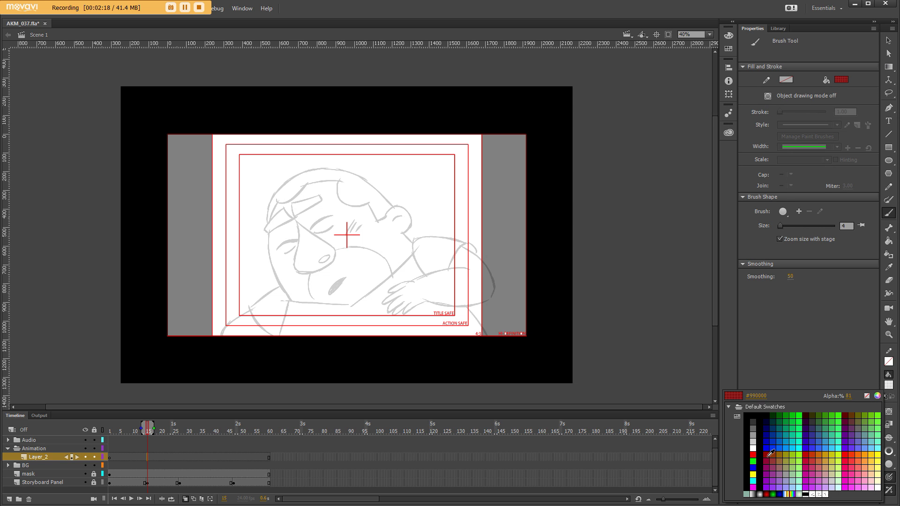
click(769, 452)
click(766, 455)
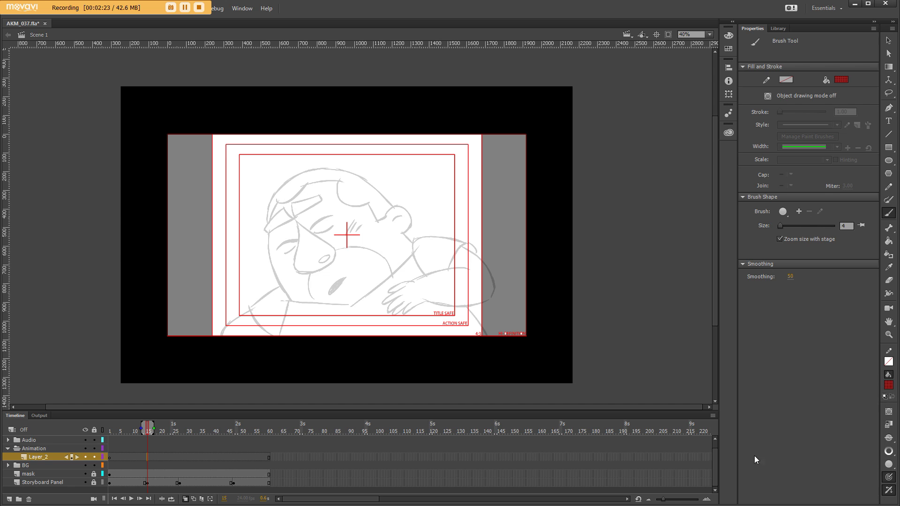
- Select the rough layer's frame 15 in the Animation folder and enable onion skin
click(38, 457)
text(rough)
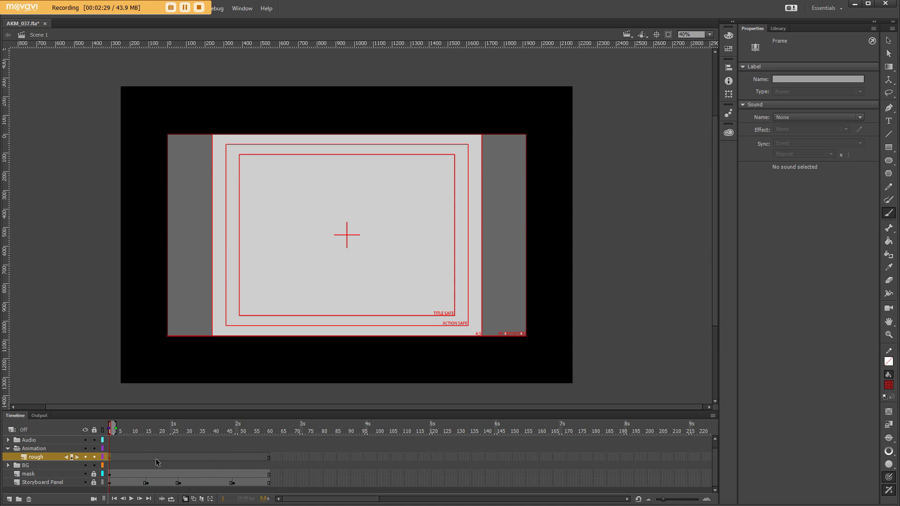
click(149, 459)
key(alt+shift+o)
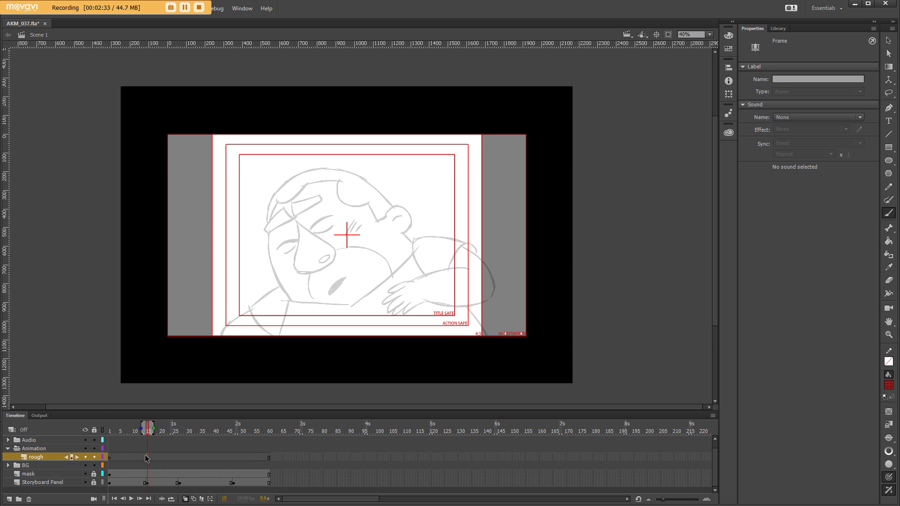
click(232, 459)
click(249, 458)
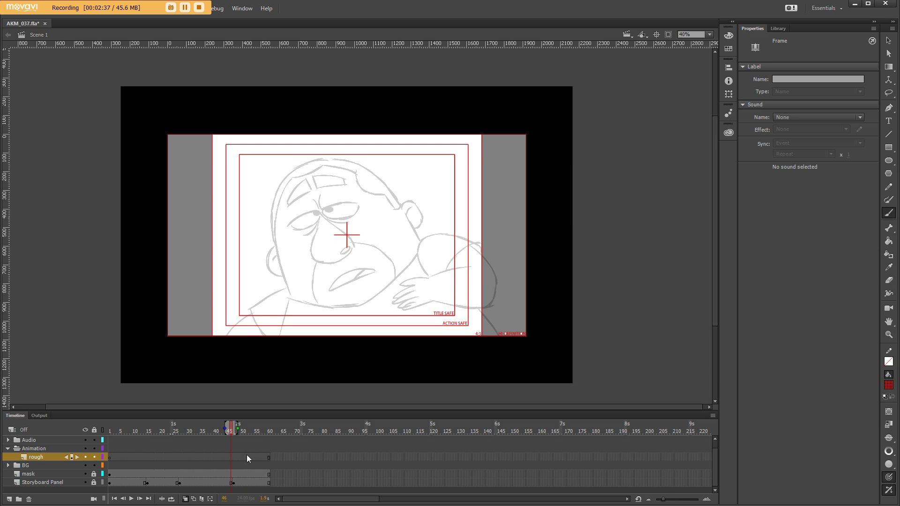
click(146, 458)
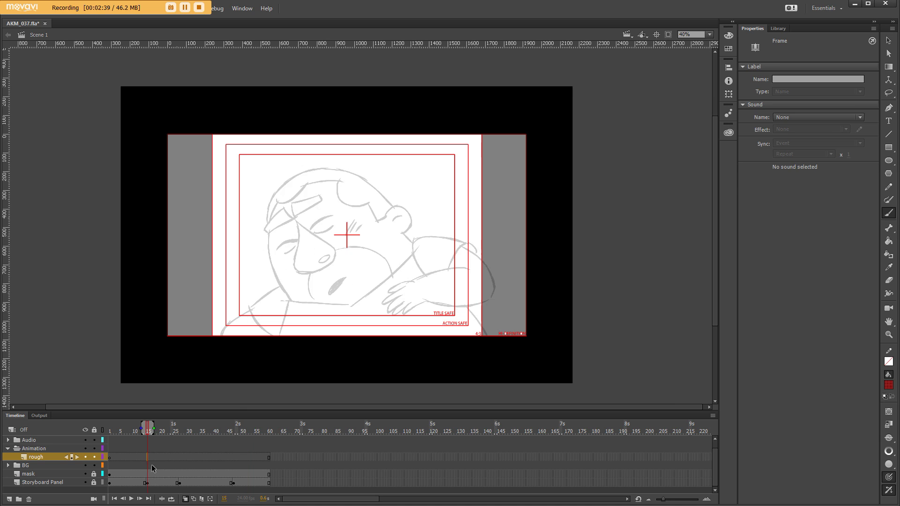
drag(380, 189, 444, 262)
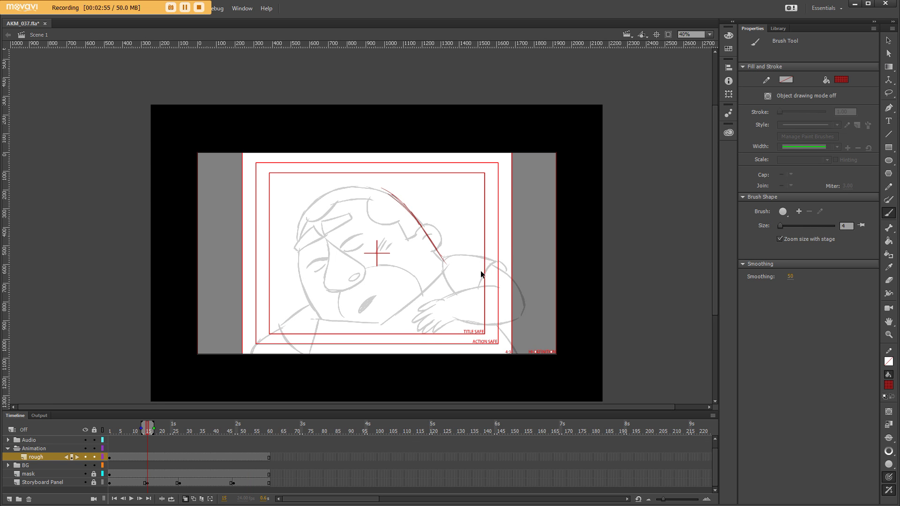
key(ctrl+z)
key(ctrl+z)
key(ctrl+z)
key(ctrl+z)
key(ctrl+z)
key(ctrl+z)
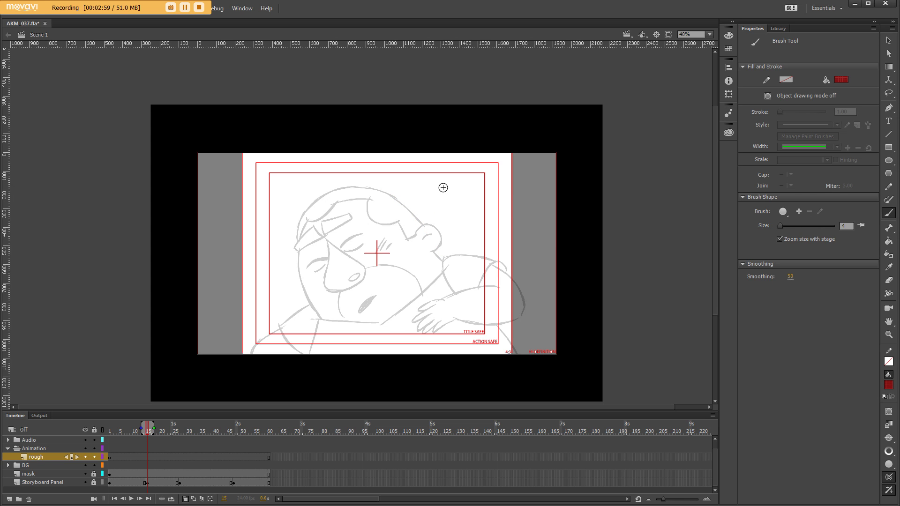
drag(444, 188, 392, 308)
key(v)
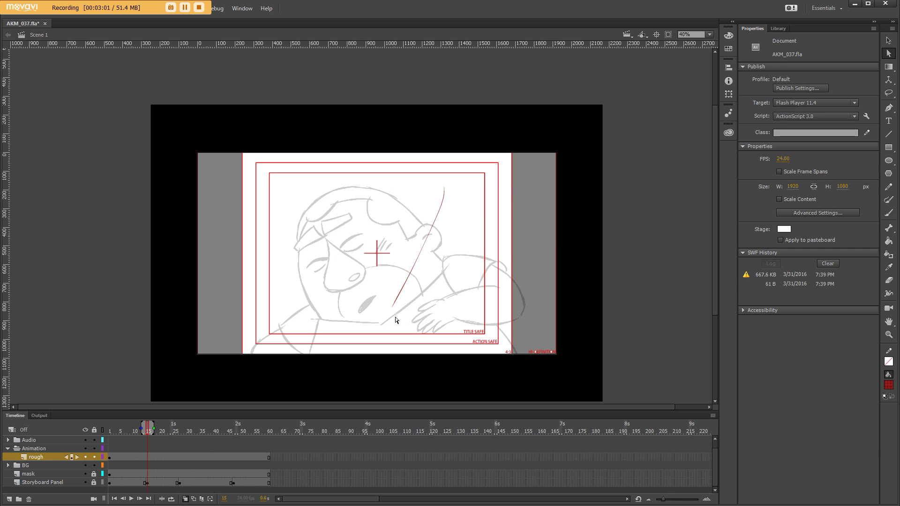
key(ctrl+z)
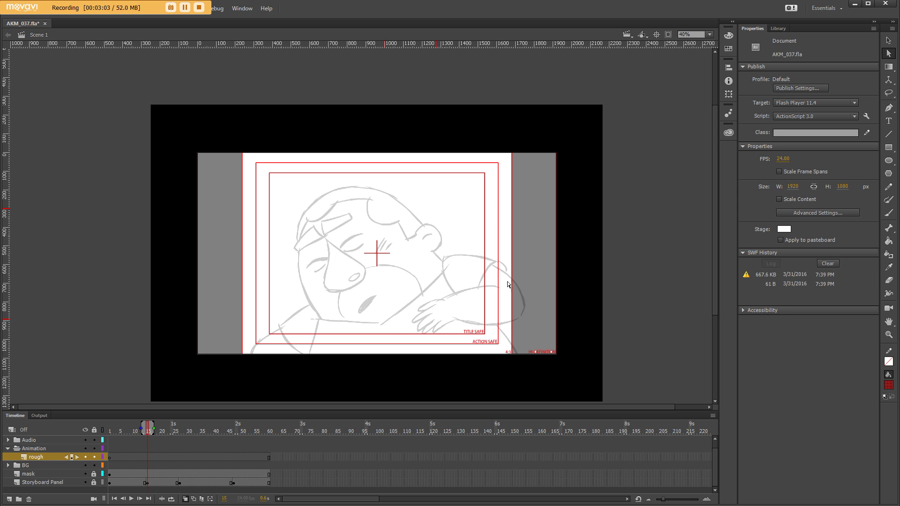
- Pick the Brush, lower the red fill alpha to about 71%, and undo thin test strokes
click(890, 212)
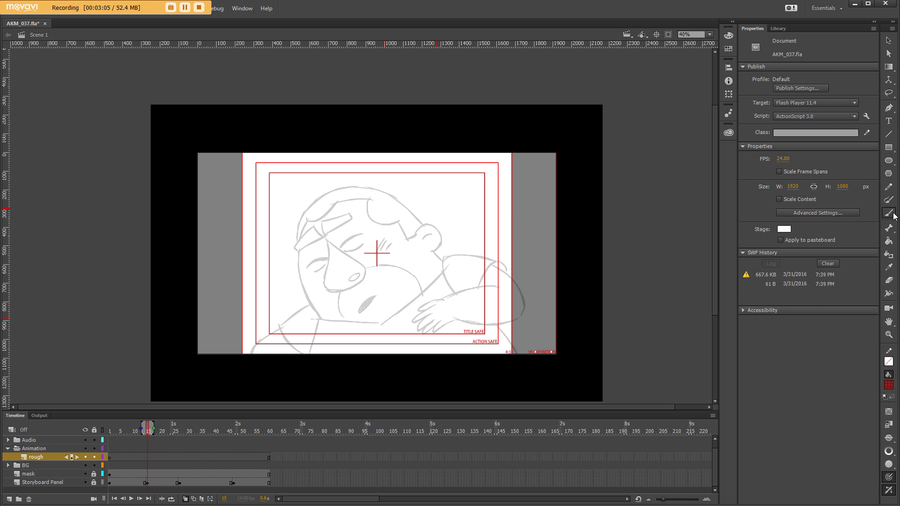
click(889, 385)
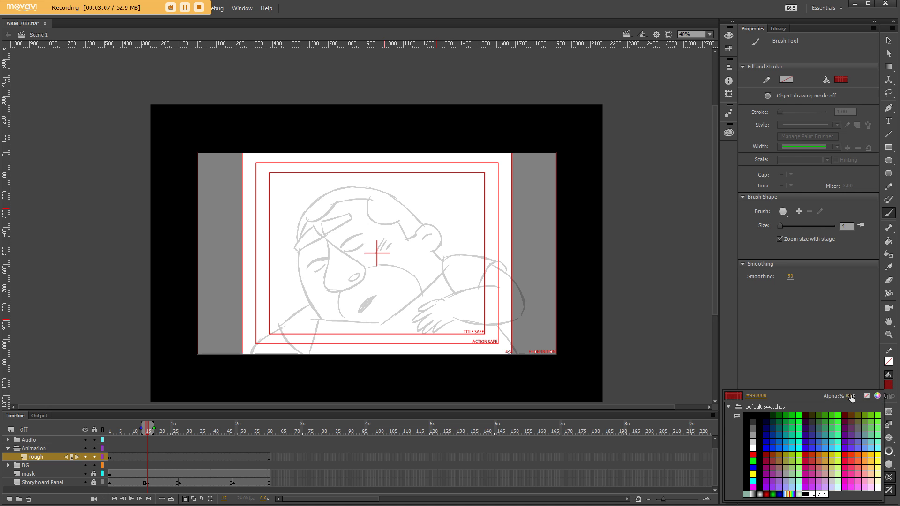
drag(849, 398, 842, 397)
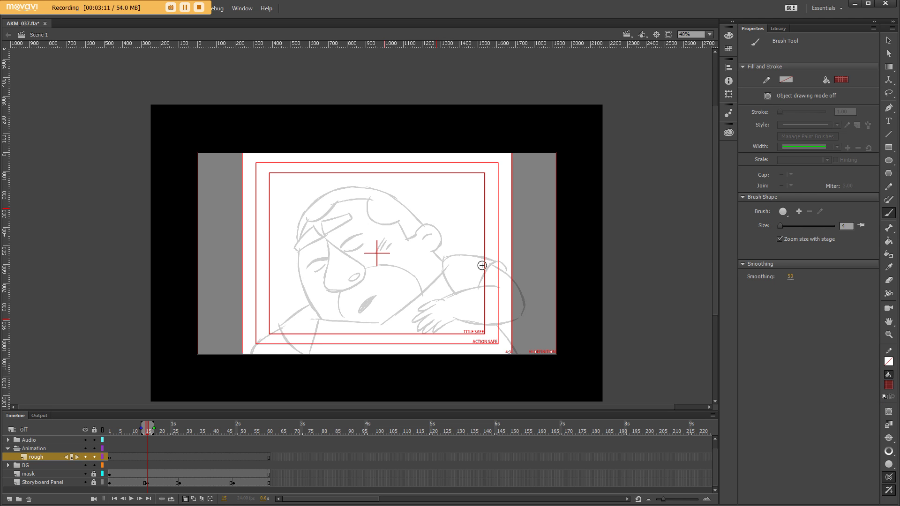
drag(418, 194, 430, 287)
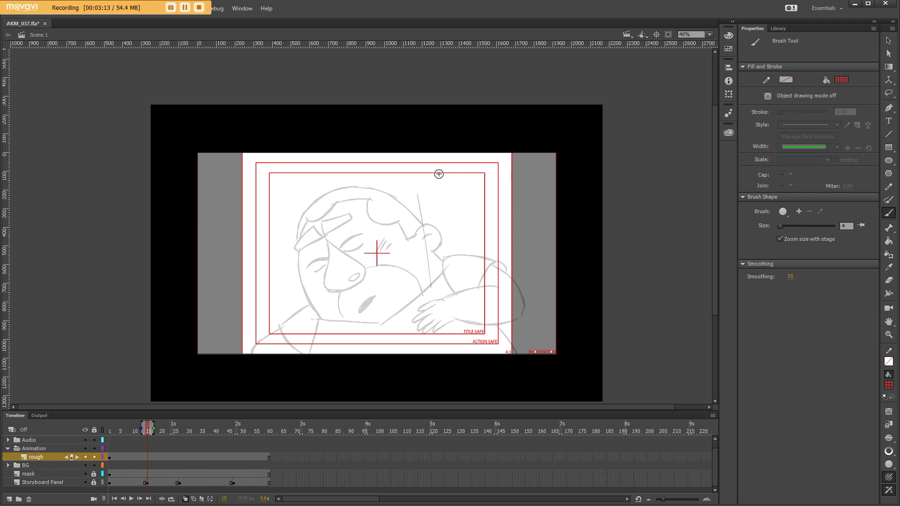
key(ctrl+z)
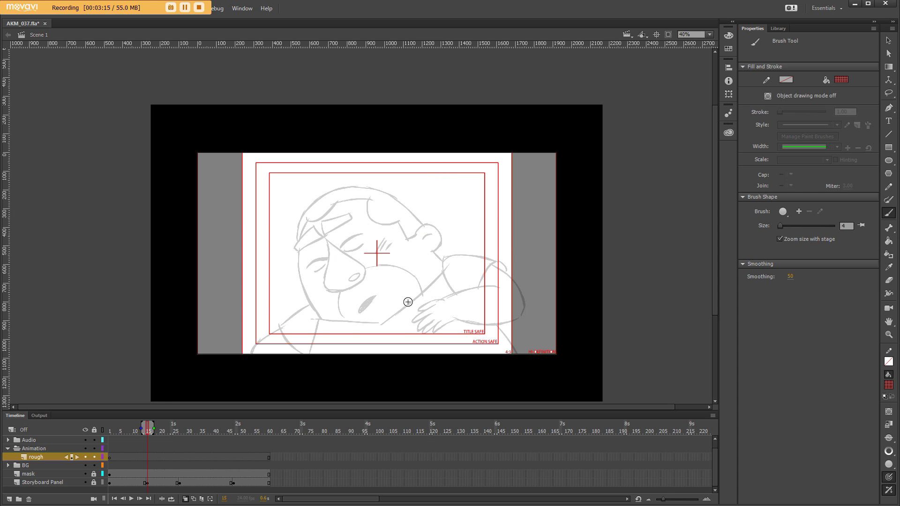
drag(431, 220, 423, 286)
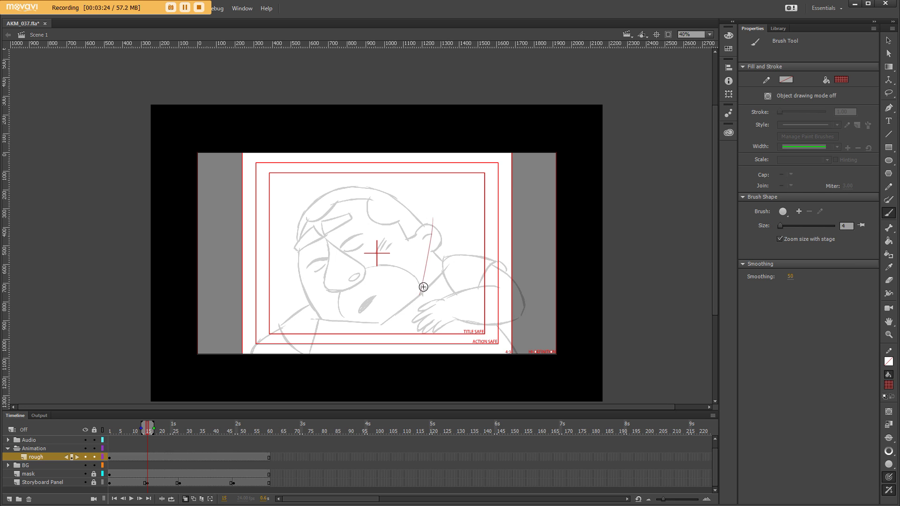
key(ctrl+z)
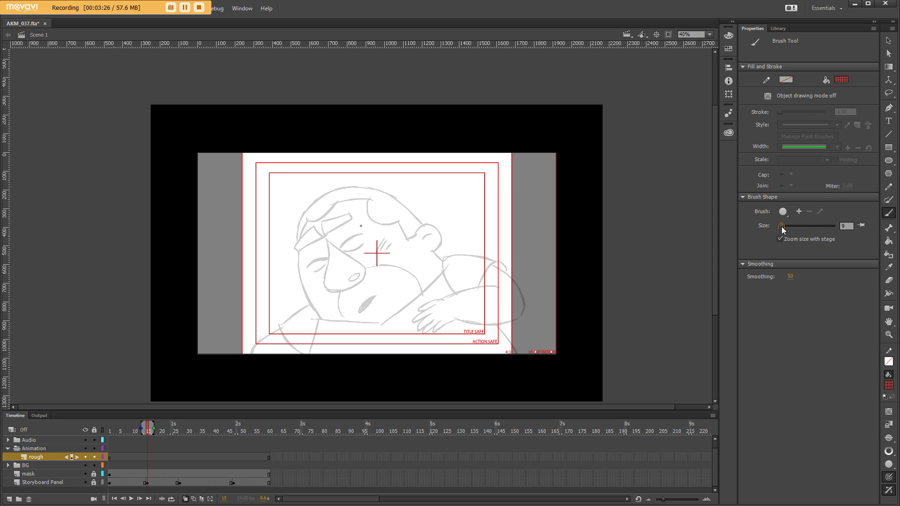
- Try brush sizes 26, 31 and larger with test strokes, undoing each one
drag(782, 228, 789, 229)
drag(400, 193, 409, 307)
drag(416, 219, 424, 307)
key(ctrl+z)
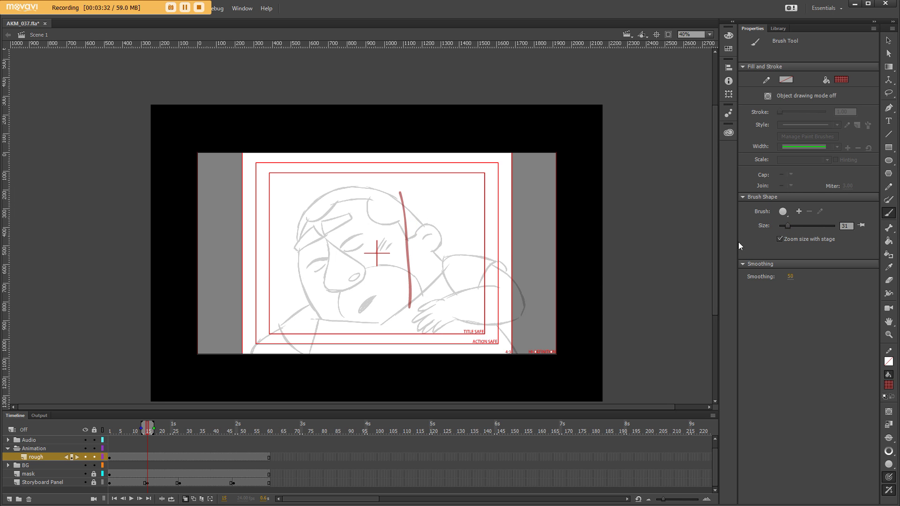
key(ctrl+z)
drag(788, 227, 791, 225)
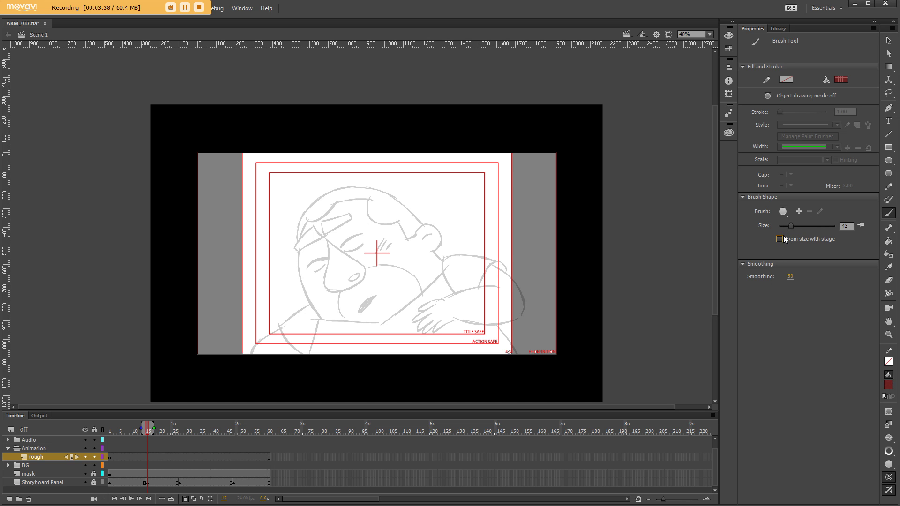
drag(410, 289, 409, 313)
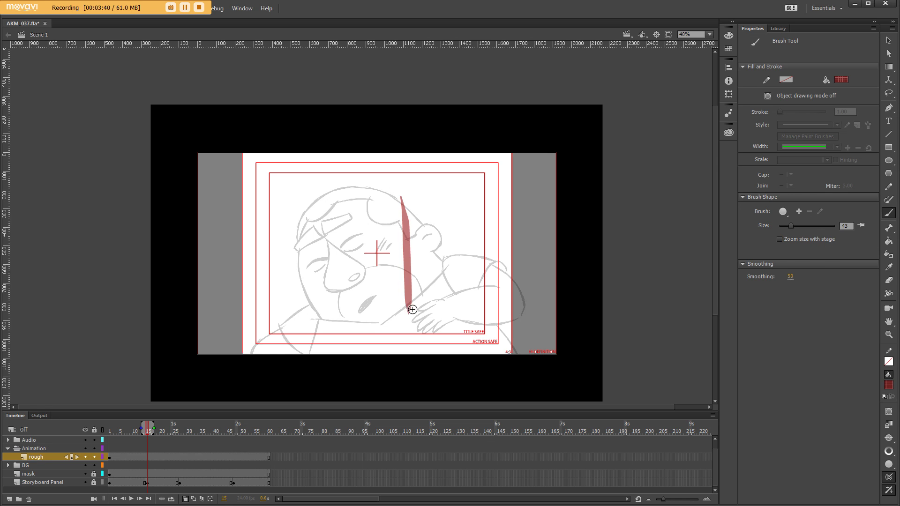
key(ctrl+z)
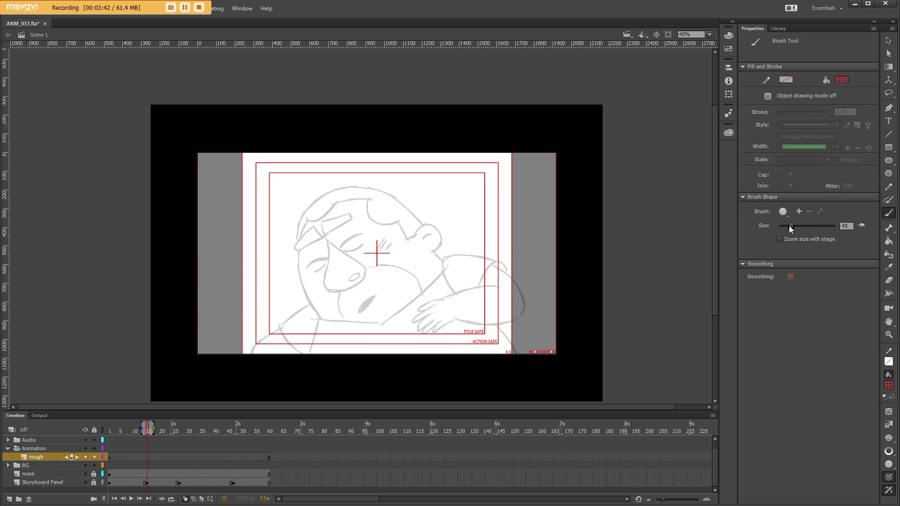
- Settle the brush size at 23 after more test strokes, leaving frame 15 clear
drag(790, 226, 787, 226)
drag(402, 203, 431, 294)
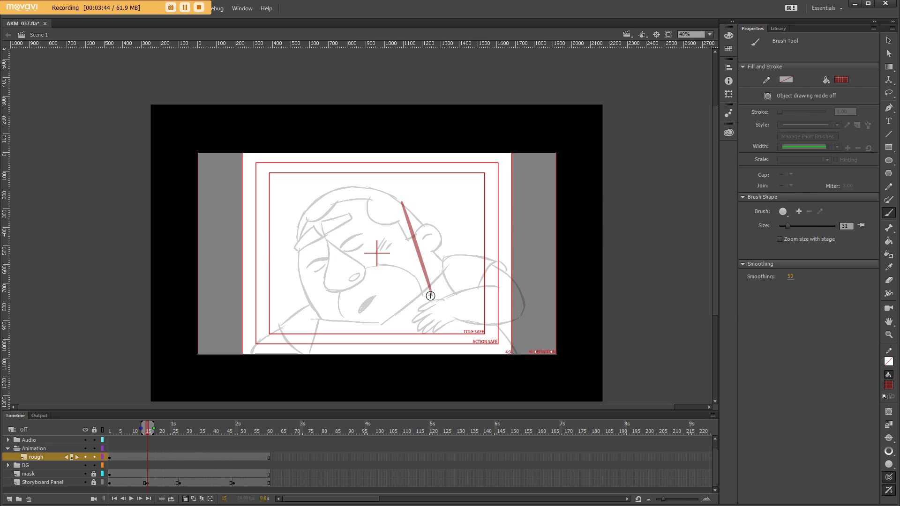
key(ctrl+z)
drag(378, 313, 412, 205)
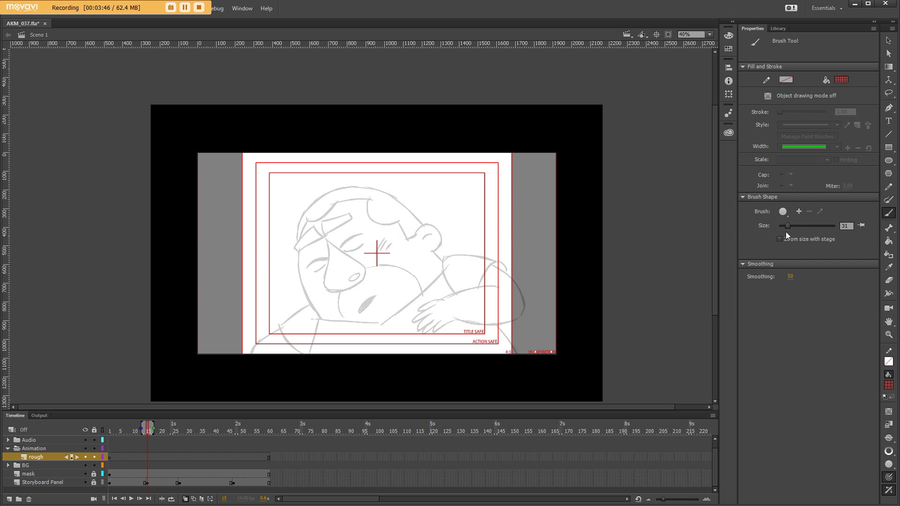
drag(789, 226, 785, 226)
drag(396, 203, 417, 316)
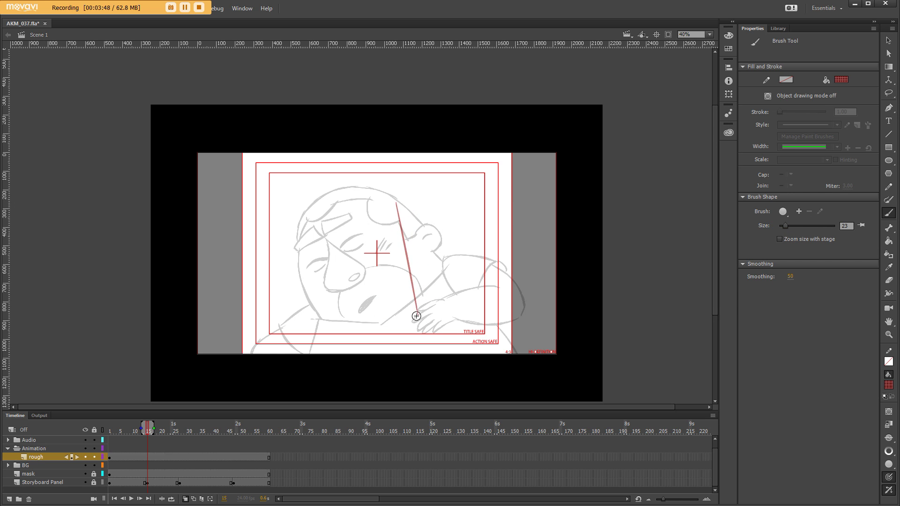
key(ctrl+z)
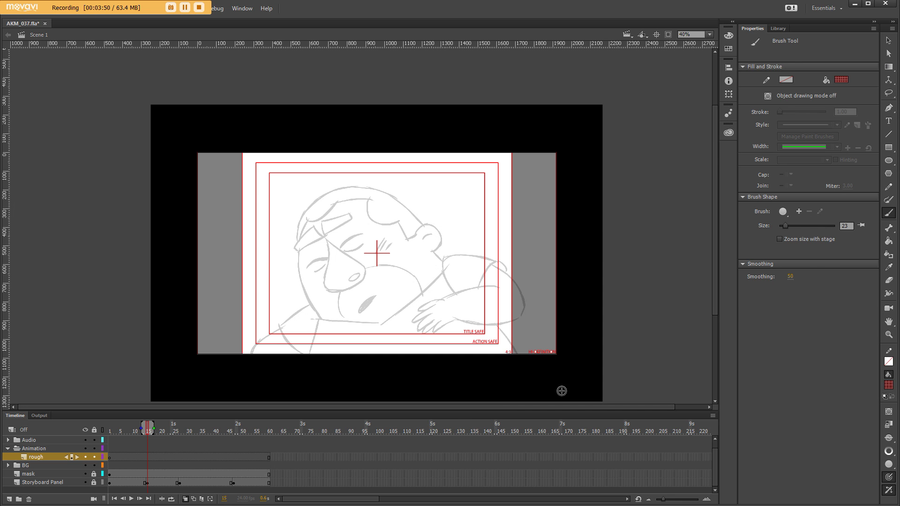
click(889, 335)
- Zoom in and paint red chin, ear, nose, eyes, brow and hairline on frame 15
drag(198, 380, 460, 194)
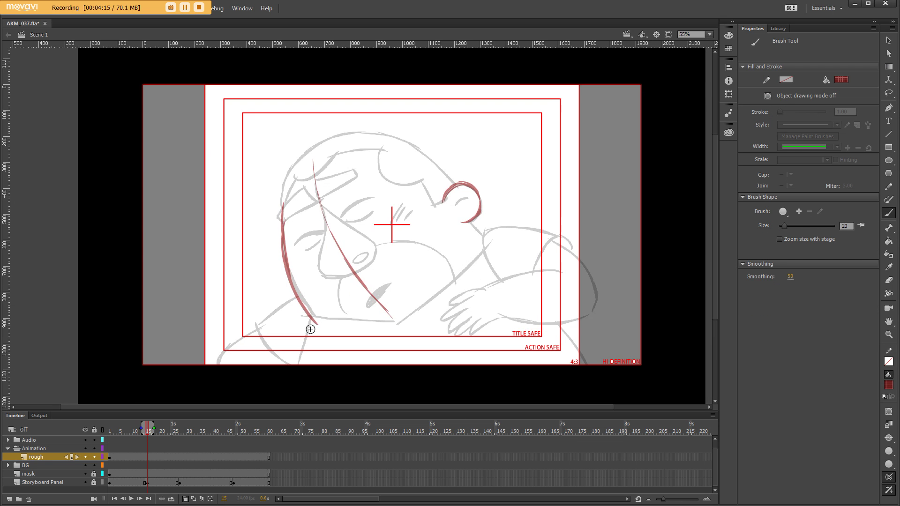
drag(311, 330, 401, 336)
drag(395, 331, 489, 235)
mouse_move(320, 204)
mouse_down()
mouse_move(317, 260)
mouse_move(373, 239)
mouse_move(366, 253)
mouse_up()
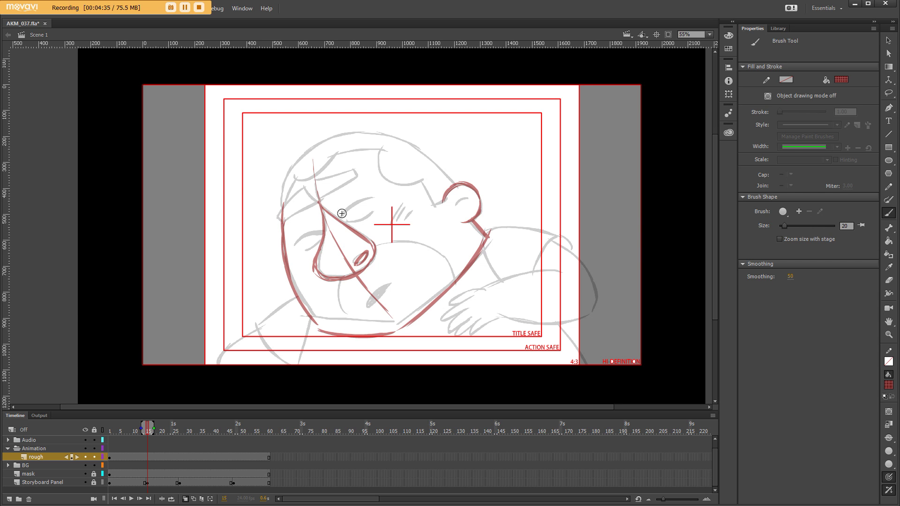
mouse_move(290, 232)
mouse_down()
mouse_move(320, 240)
mouse_move(322, 230)
mouse_move(374, 223)
mouse_up()
drag(328, 204, 373, 186)
drag(287, 217, 295, 246)
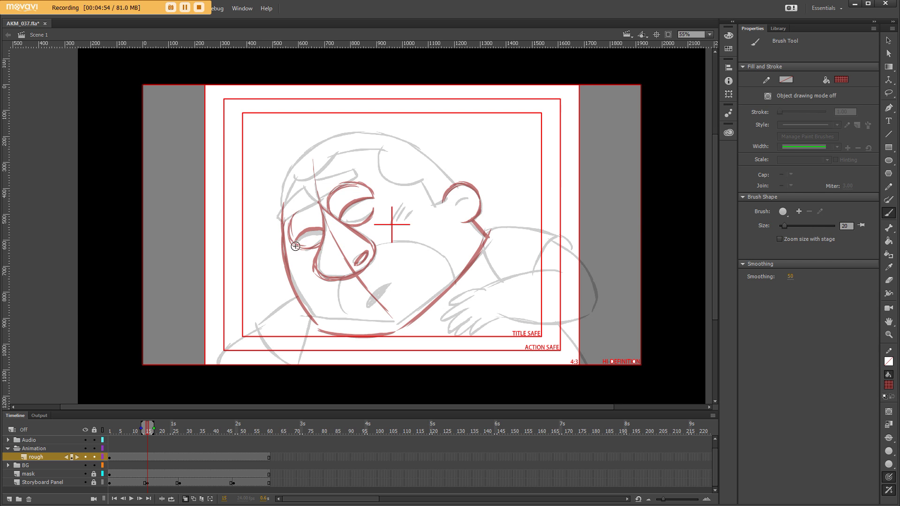
drag(317, 198, 359, 169)
mouse_move(317, 185)
mouse_down()
mouse_move(277, 219)
mouse_move(324, 201)
mouse_up()
drag(392, 145, 436, 207)
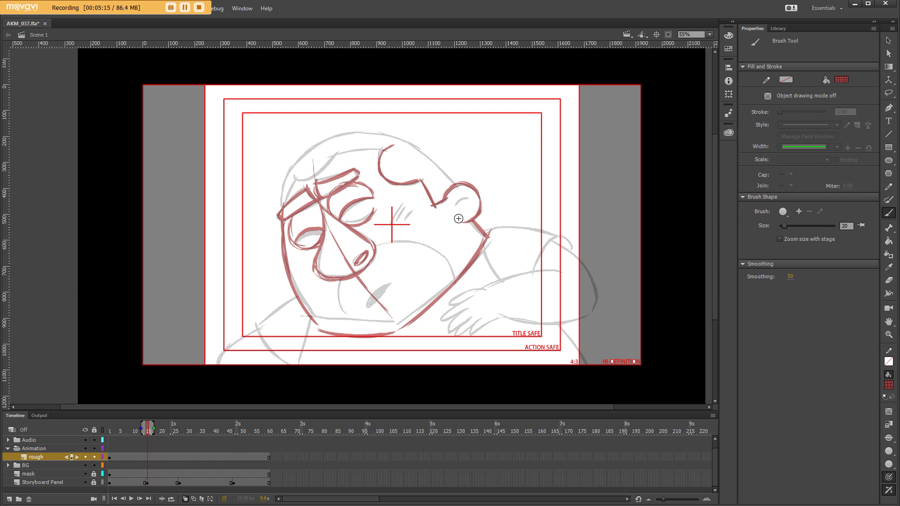
drag(386, 286, 366, 309)
drag(330, 274, 345, 332)
mouse_move(373, 239)
mouse_down()
mouse_move(446, 251)
mouse_move(454, 282)
mouse_up()
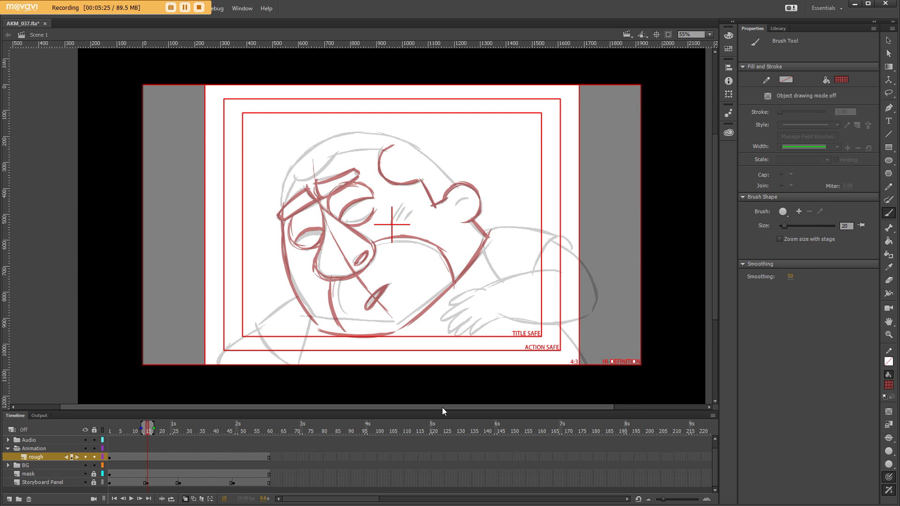
click(212, 474)
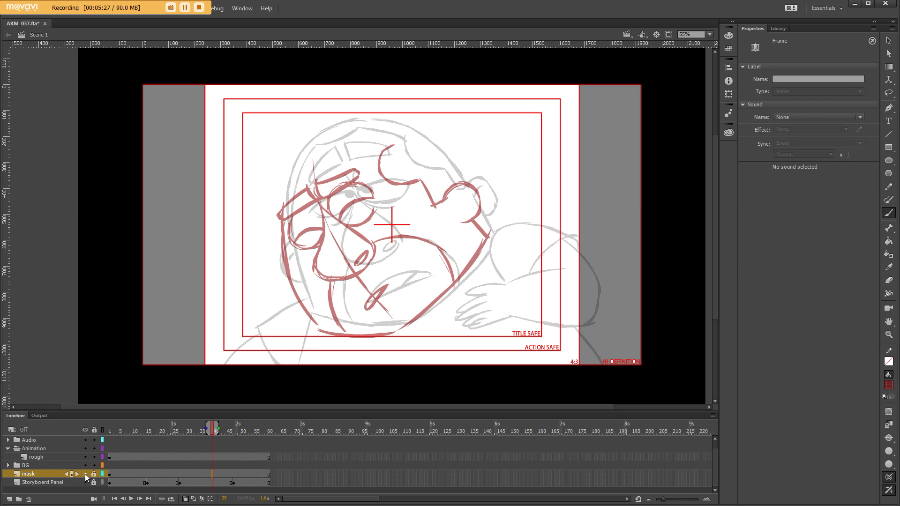
key(ctrl+z)
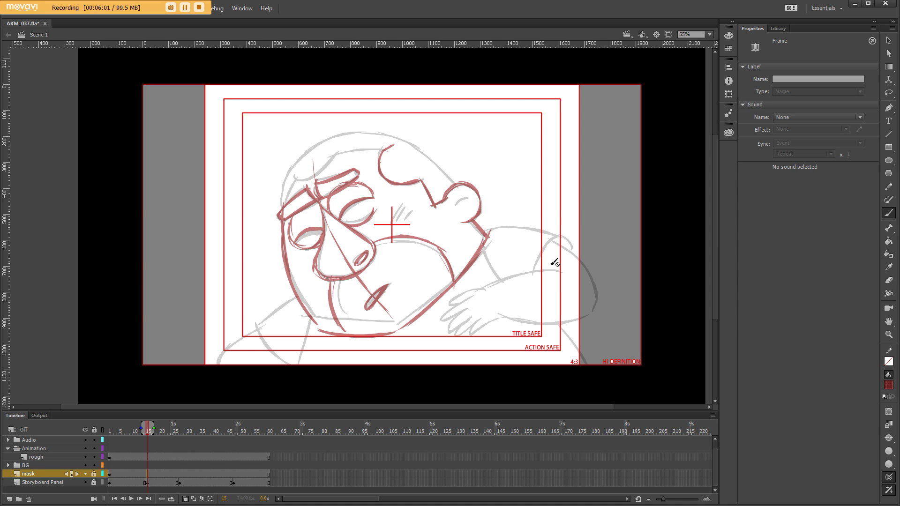
- Compare with frame 17, then outline the head top in red at frame 15
click(152, 474)
click(148, 474)
click(35, 458)
drag(376, 133, 489, 236)
mouse_move(299, 176)
mouse_down()
mouse_move(337, 150)
mouse_move(396, 145)
mouse_up()
drag(301, 170, 281, 242)
drag(283, 195, 415, 138)
mouse_move(494, 278)
mouse_down()
mouse_move(465, 301)
mouse_move(470, 322)
mouse_up()
scroll(465, 301, down, 1)
mouse_move(472, 296)
mouse_down()
mouse_move(452, 315)
mouse_move(471, 282)
mouse_move(555, 252)
mouse_move(596, 309)
mouse_up()
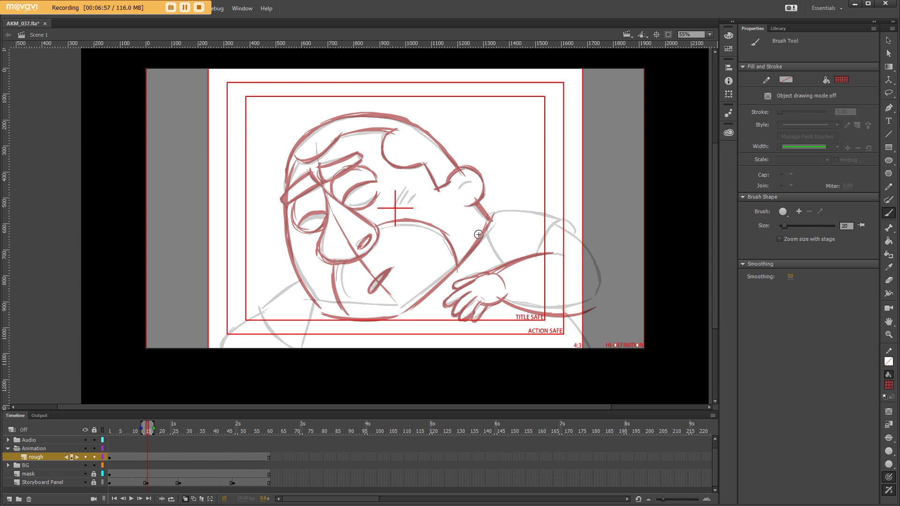
- Trace the hand, forearm, upper arm and body in red
mouse_move(492, 271)
mouse_down()
mouse_move(545, 210)
mouse_move(573, 252)
mouse_up()
drag(572, 319, 592, 347)
drag(563, 352, 613, 327)
drag(303, 320, 346, 263)
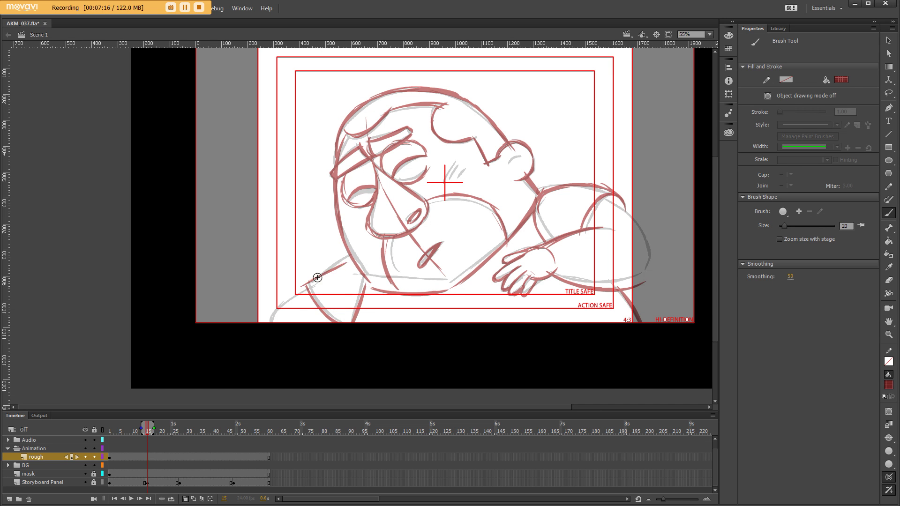
drag(271, 325, 352, 260)
drag(654, 259, 612, 274)
ctrl+scroll(380, 361, down, 2)
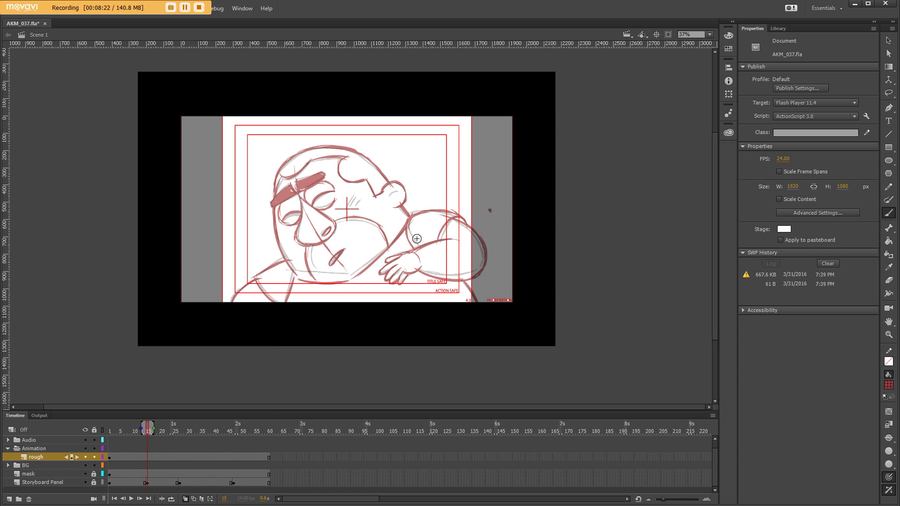
- Insert a blank keyframe at frame 47 on the rough layer and compare with the previous drawing
click(234, 458)
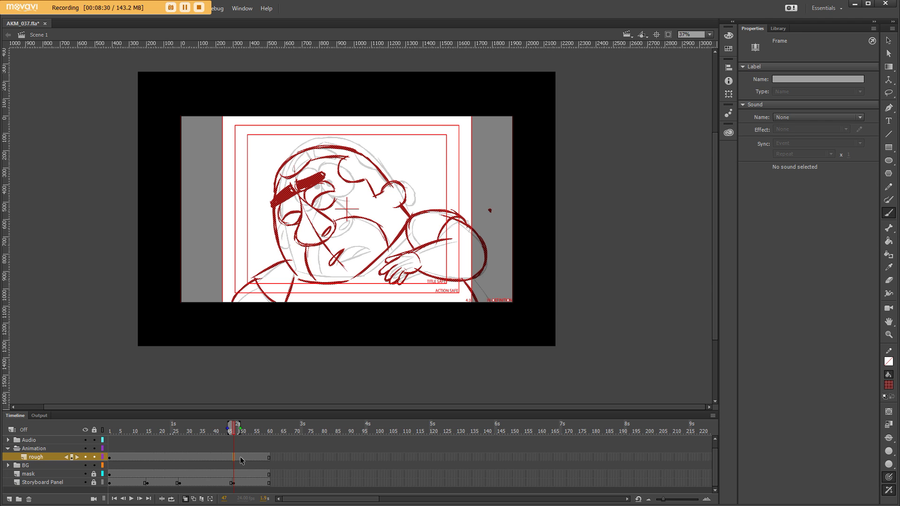
key(F7)
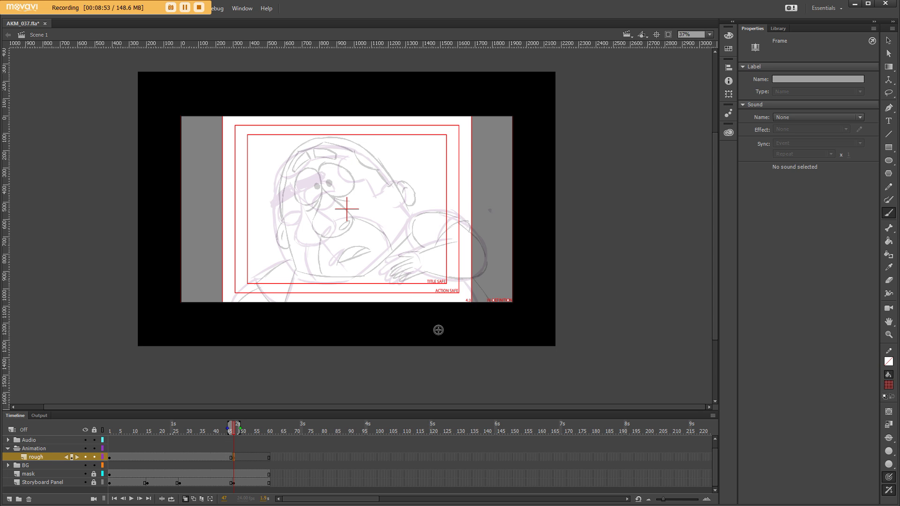
key(comma)
key(comma)
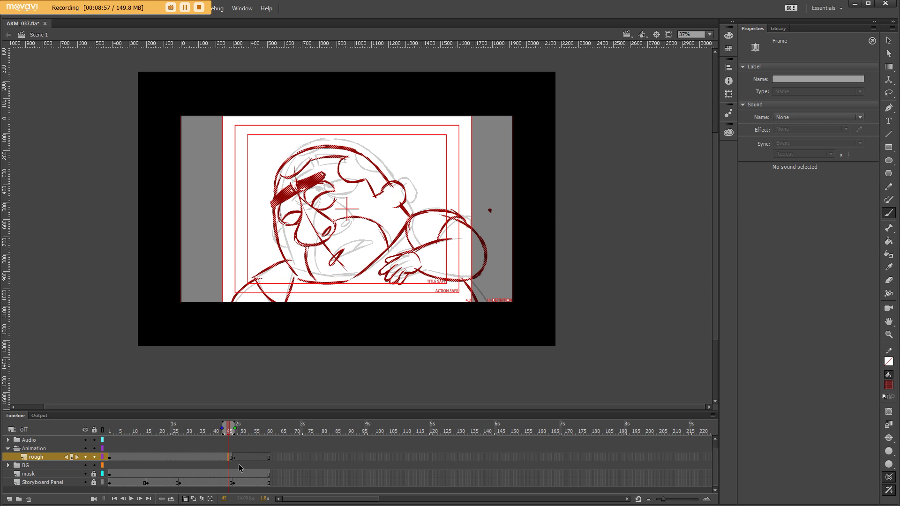
key(period)
key(period)
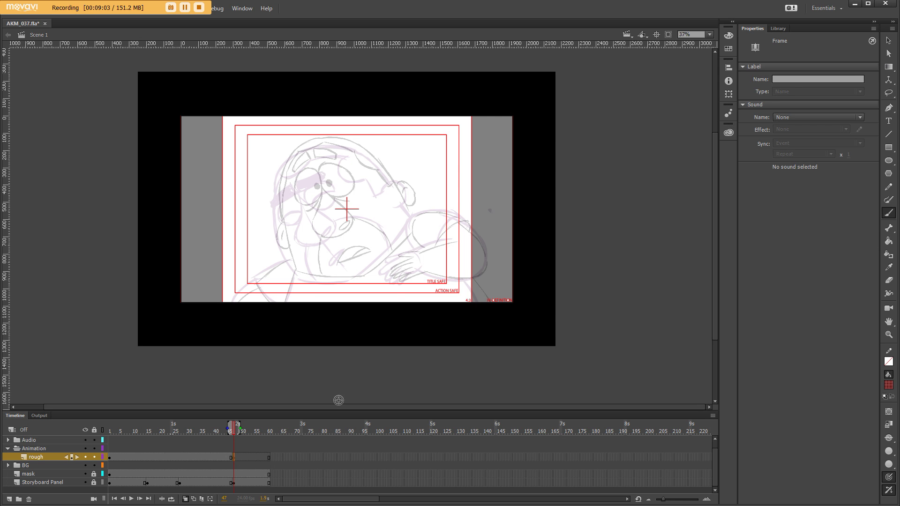
- Flip repeatedly between the frame 1 and frame 47 poses to compare them
key(shift+comma)
key(shift+period)
key(shift+comma)
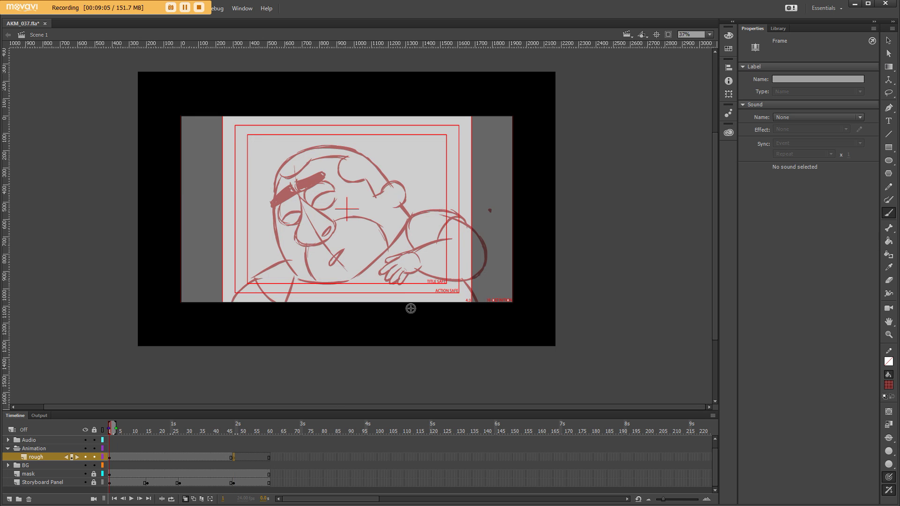
key(shift+period)
key(shift+comma)
key(shift+period)
key(shift+comma)
key(shift+period)
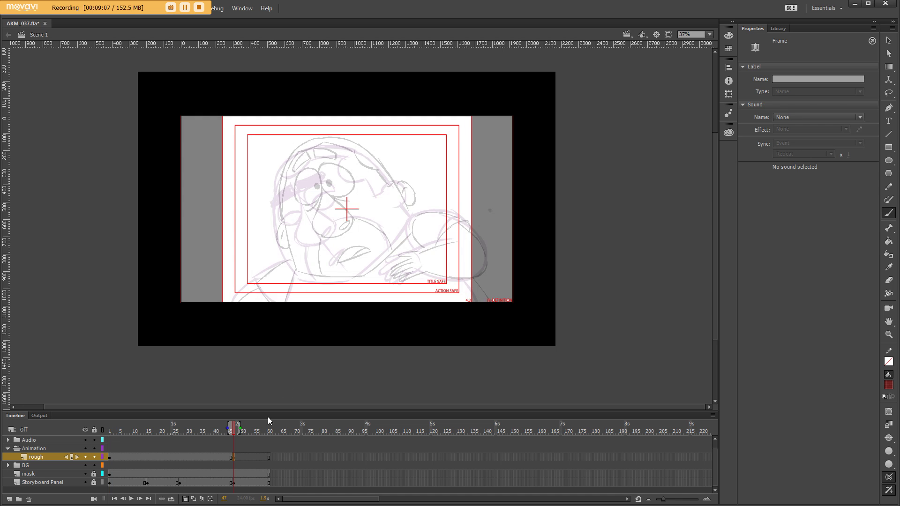
key(b)
scroll(370, 123, up, 1)
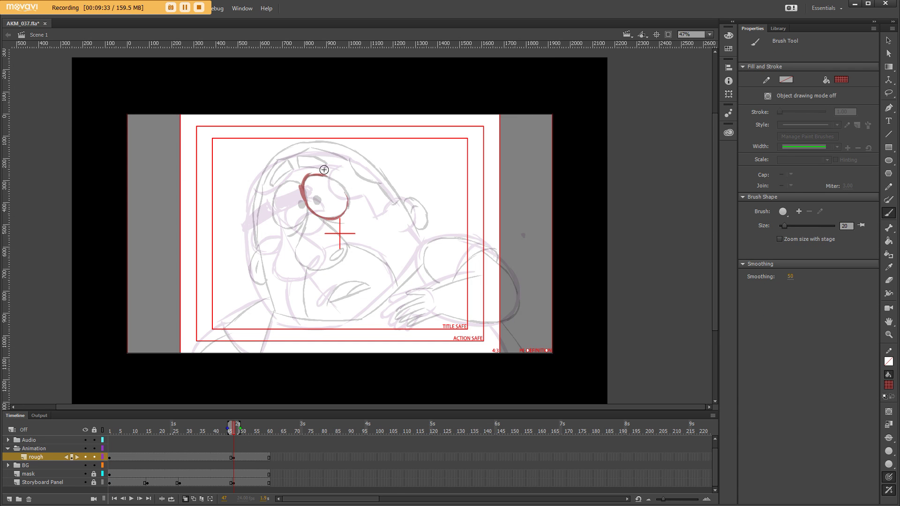
- Draw the red eye, pupil, mouth, jaw and cheek on frame 47
mouse_move(321, 171)
mouse_down()
mouse_move(298, 192)
mouse_move(304, 210)
mouse_move(347, 224)
mouse_move(341, 260)
mouse_up()
drag(312, 205, 316, 202)
drag(327, 307, 368, 289)
drag(295, 268, 314, 325)
key(shift+comma)
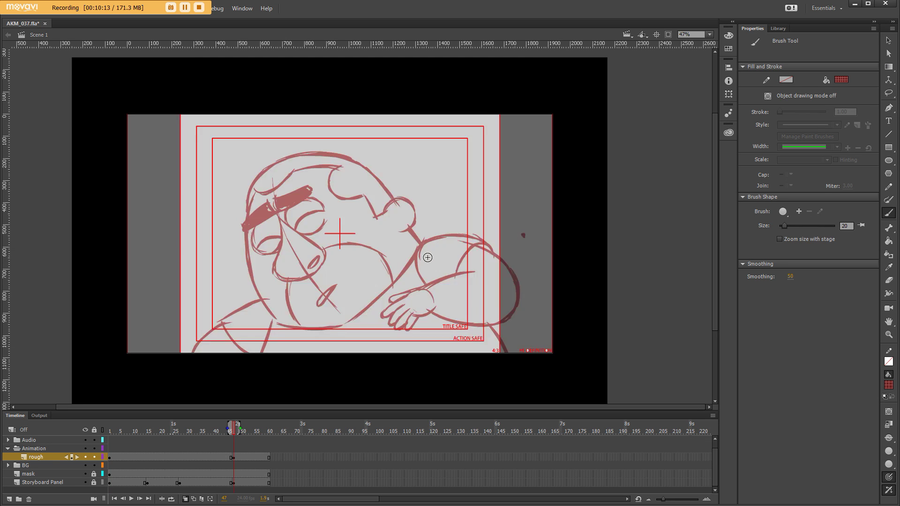
key(shift+period)
- Add the left head outline and both ears in red, checking the previous pose
drag(253, 208, 280, 320)
drag(383, 177, 427, 255)
drag(411, 201, 422, 234)
drag(250, 260, 258, 288)
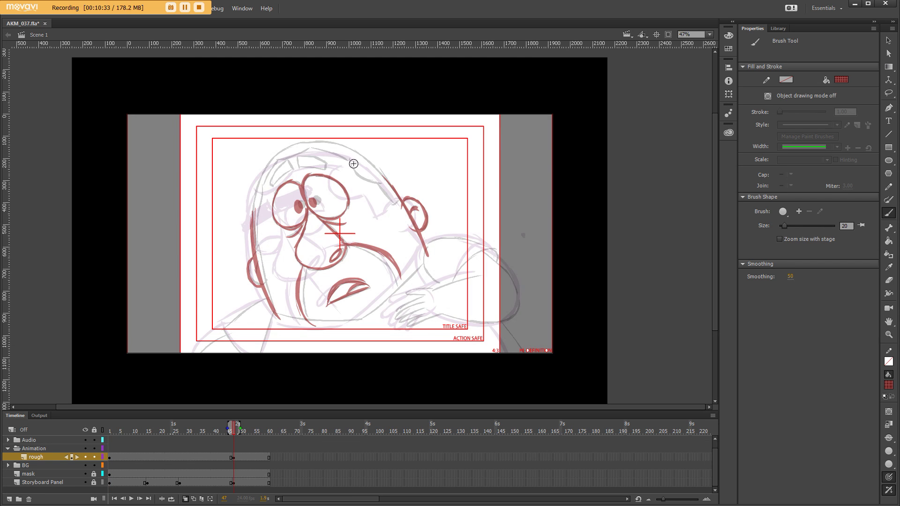
key(shift+comma)
key(shift+period)
- Arc and thicken the red head-top outline, comparing against the frame 1 pose
mouse_move(253, 239)
mouse_down()
mouse_move(295, 148)
mouse_move(391, 185)
mouse_up()
mouse_move(253, 196)
mouse_down()
mouse_move(296, 140)
mouse_move(369, 159)
mouse_up()
key(shift+comma)
key(shift+period)
mouse_move(268, 184)
mouse_down()
mouse_move(289, 155)
mouse_move(328, 147)
mouse_up()
key(shift+comma)
key(shift+period)
drag(273, 160, 339, 143)
mouse_move(255, 189)
mouse_down()
mouse_move(356, 152)
mouse_move(287, 144)
mouse_up()
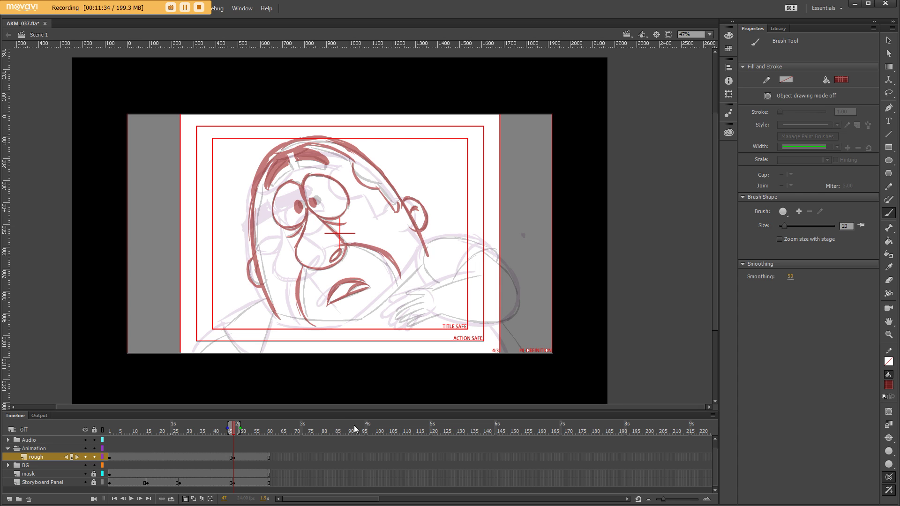
key(shift+comma)
- Hide the grey Storyboard Panel sketch layer while viewing the frame 47 pose
key(shift+period)
key(shift+comma)
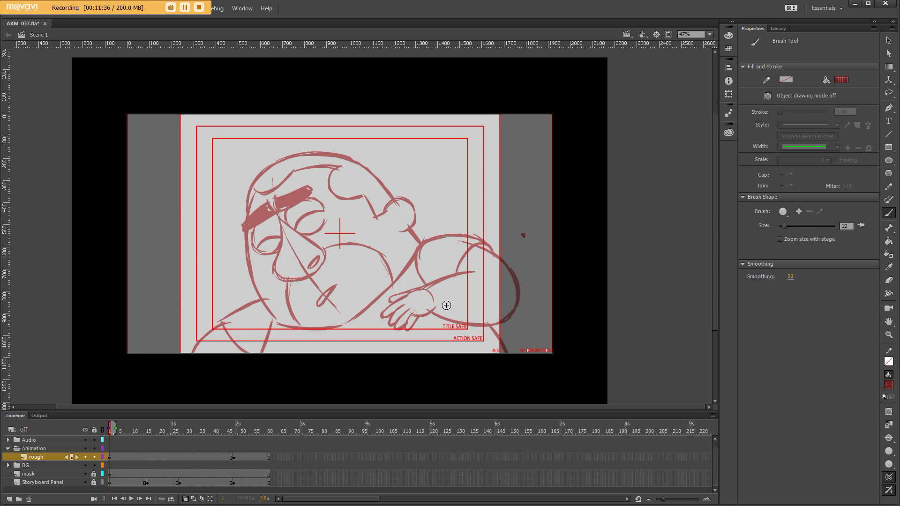
key(shift+period)
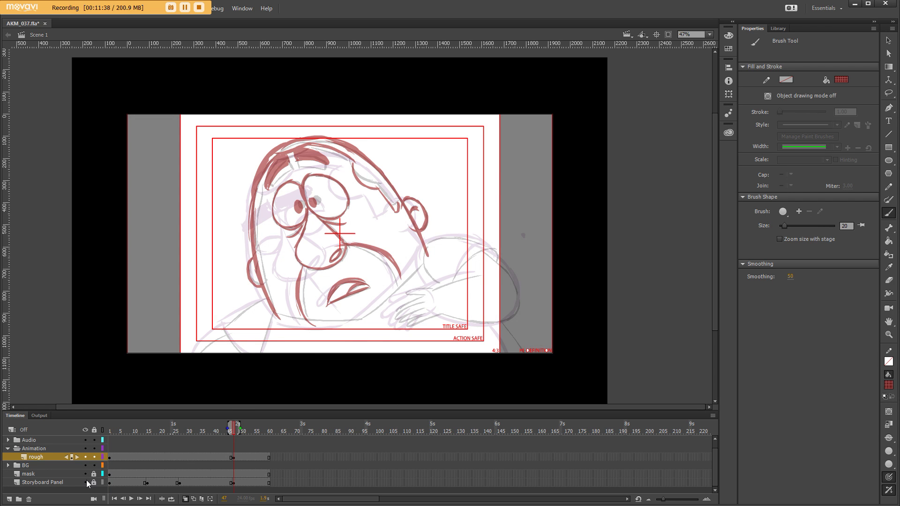
click(87, 483)
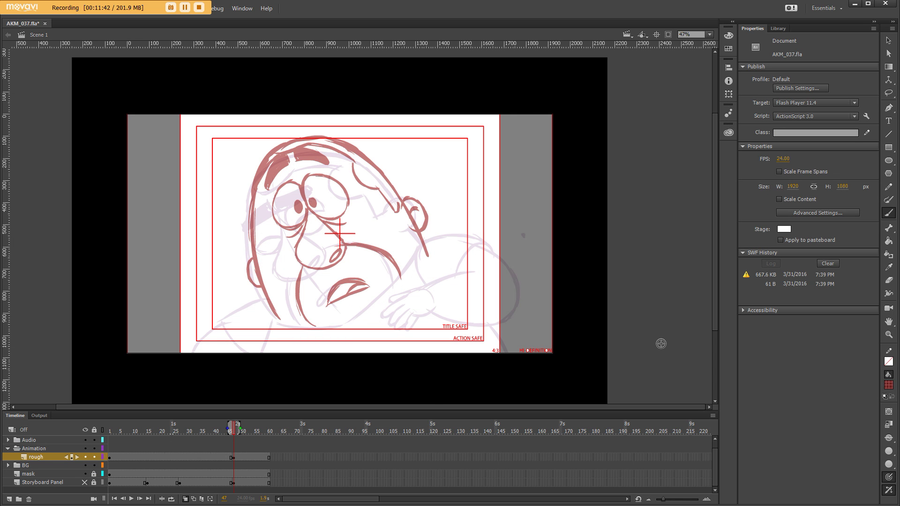
- Turn off onion skinning after stepping through neighbouring frames
key(comma)
key(period)
key(period)
key(comma)
click(186, 502)
- Flip repeatedly between the red poses at frame 1 and frame 47
key(shift+comma)
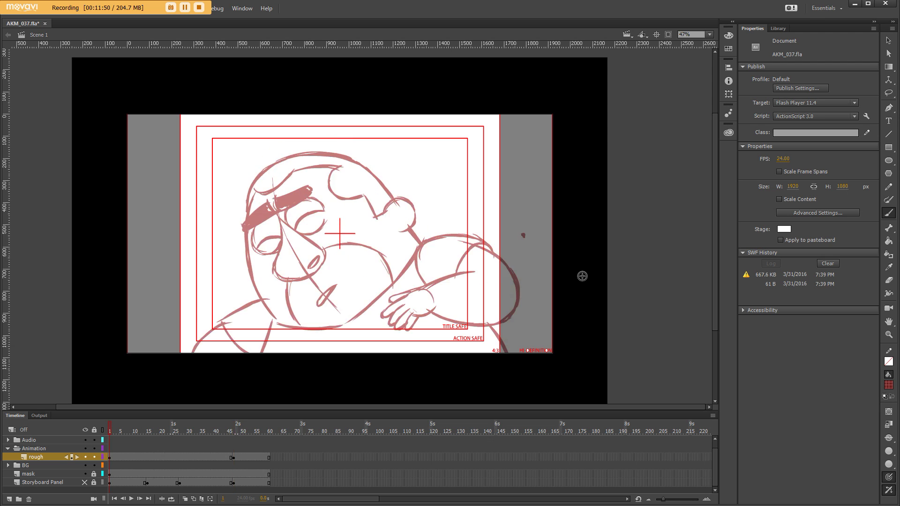
key(shift+period)
key(shift+comma)
key(shift+period)
key(shift+comma)
key(shift+period)
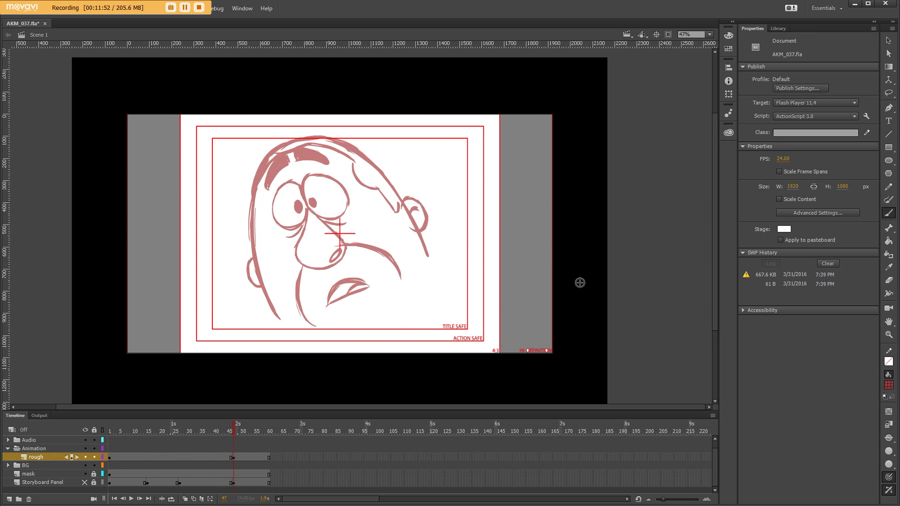
key(shift+comma)
key(shift+period)
key(shift+comma)
key(shift+period)
key(shift+comma)
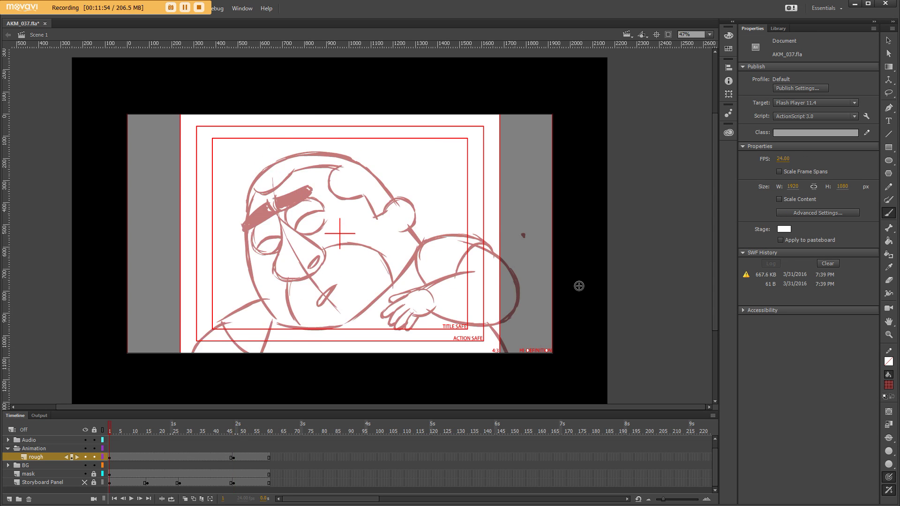
key(shift+period)
key(shift+comma)
key(shift+period)
key(shift+comma)
key(shift+period)
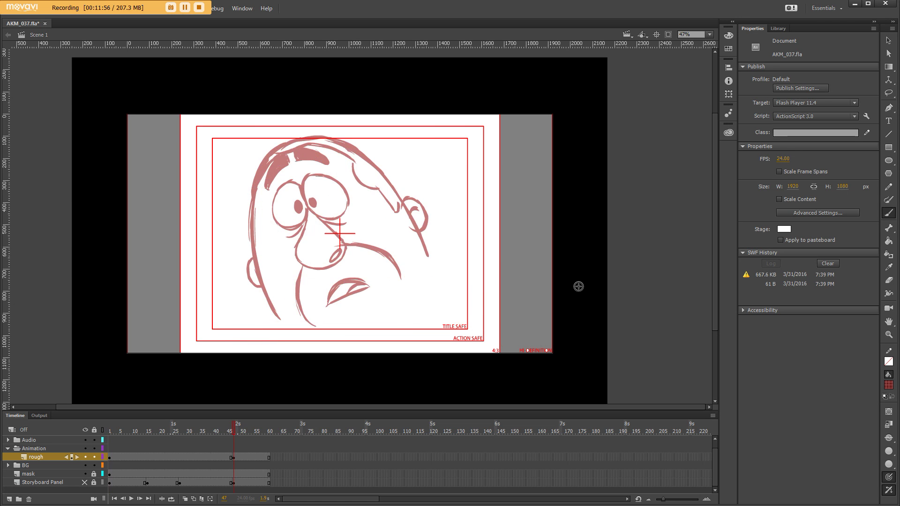
key(shift+comma)
key(shift+period)
key(shift+comma)
key(shift+period)
key(shift+comma)
key(shift+period)
key(shift+comma)
key(shift+period)
key(shift+comma)
key(shift+period)
key(shift+comma)
key(shift+period)
key(shift+comma)
key(shift+period)
- Show the storyboard sketch again and compare the frame 1 and frame 47 poses
click(86, 483)
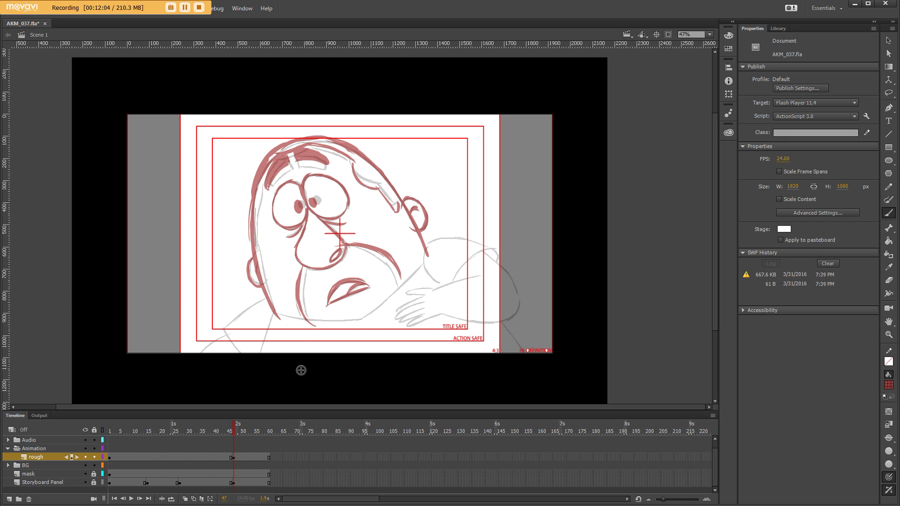
key(shift+comma)
key(shift+period)
key(shift+comma)
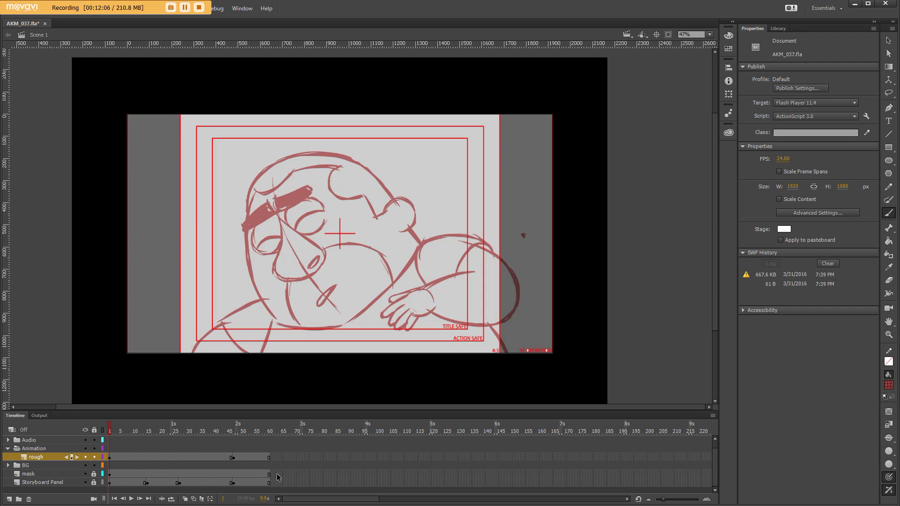
click(234, 457)
key(shift+comma)
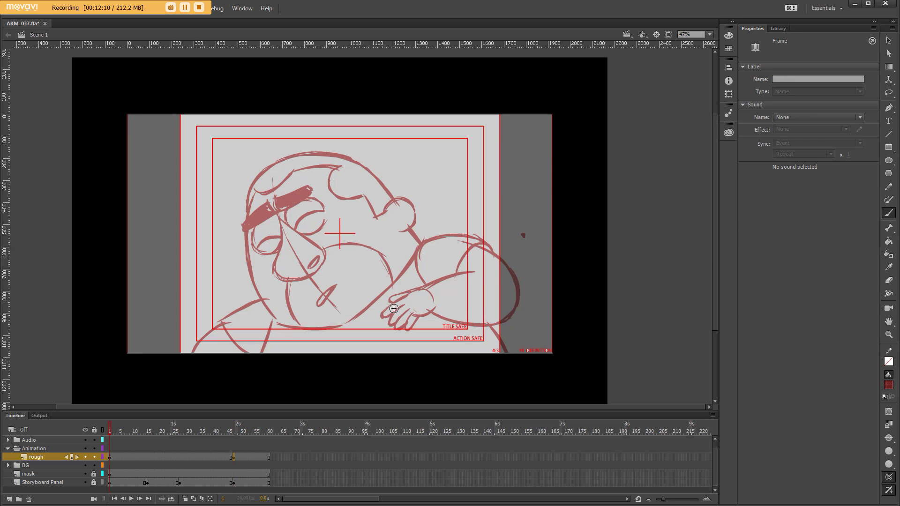
key(shift+period)
- Sketch red lines below the worried face on frame 47
click(359, 326)
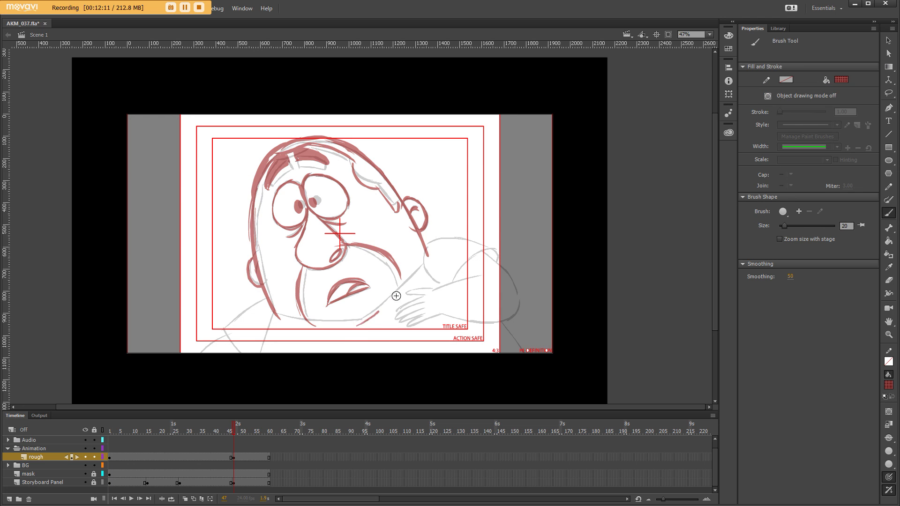
mouse_move(274, 317)
mouse_down()
mouse_move(265, 351)
mouse_move(211, 352)
mouse_up()
key(comma)
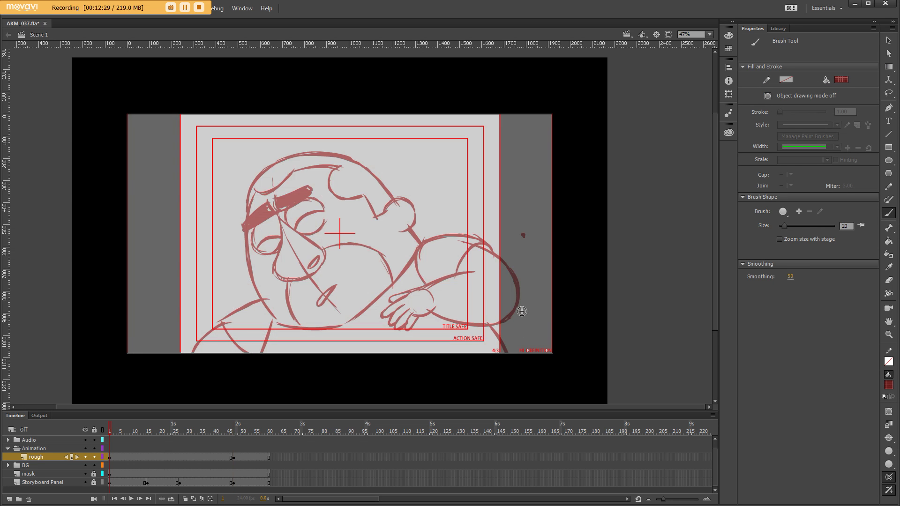
key(period)
key(comma)
key(period)
- Redraw the arm and hand in red strokes on frame 47
drag(486, 274, 432, 289)
drag(450, 313, 426, 319)
key(comma)
key(period)
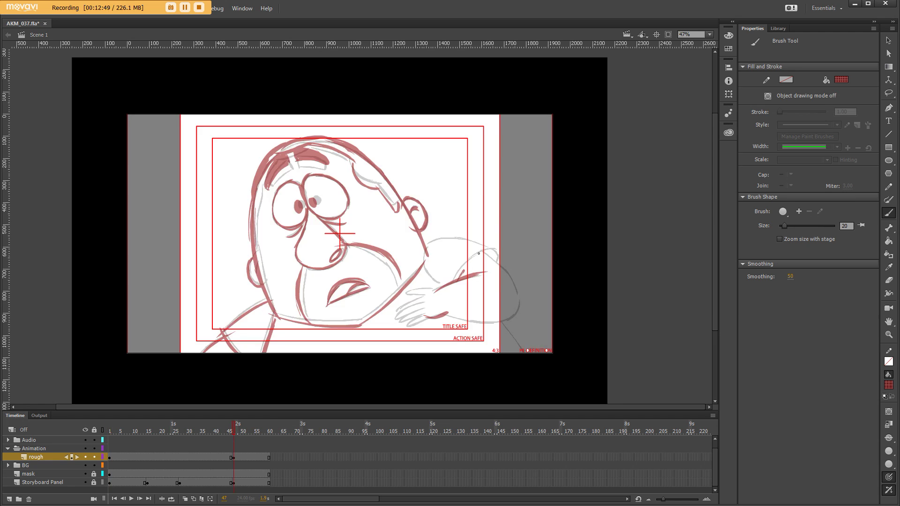
drag(493, 246, 426, 288)
drag(426, 250, 519, 275)
drag(526, 314, 447, 330)
key(shift+comma)
key(shift+period)
mouse_move(443, 285)
mouse_down()
mouse_move(395, 312)
mouse_move(399, 327)
mouse_up()
- Compare the reworked frame 47 pose against the frame 1 pose
key(shift+comma)
key(shift+period)
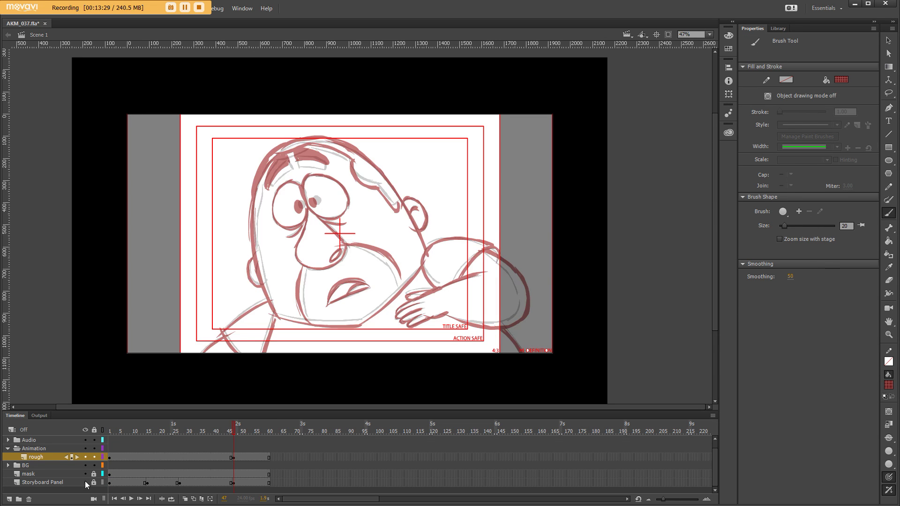
key(shift+comma)
key(shift+period)
key(shift+comma)
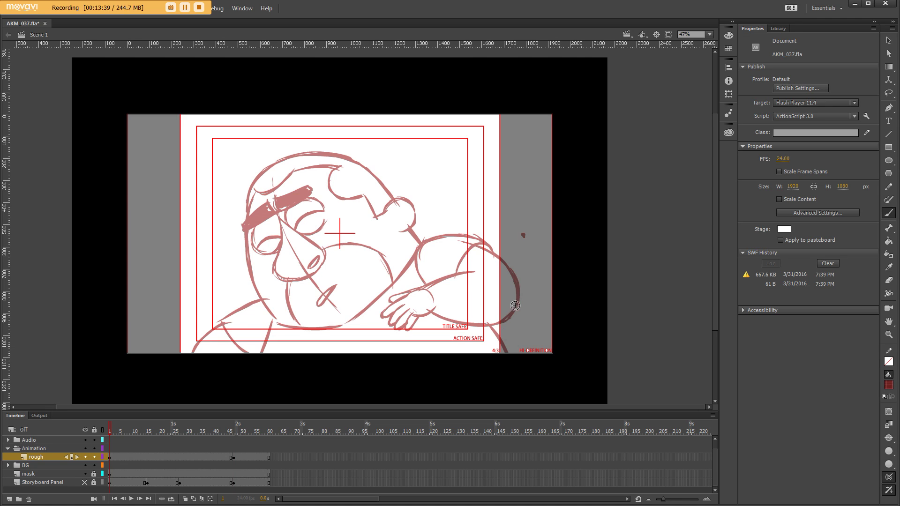
key(shift+period)
key(shift+comma)
click(889, 386)
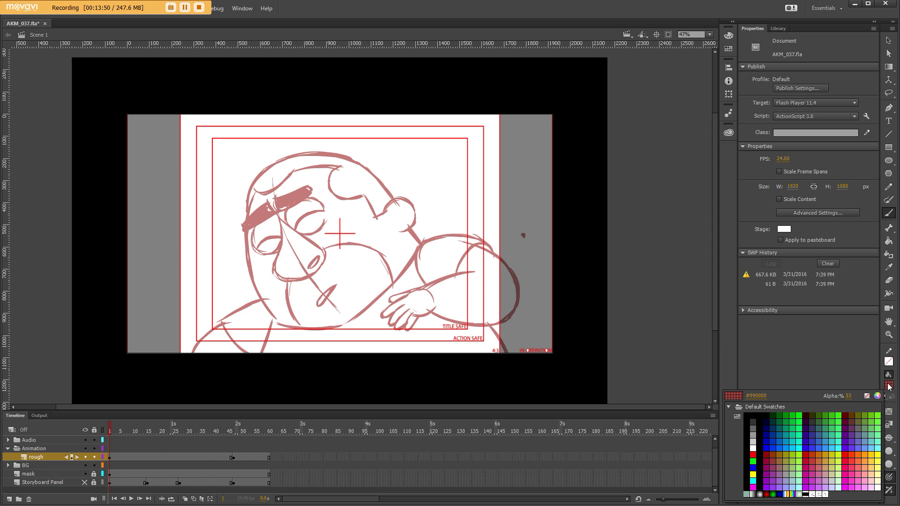
- Set the brush colour to black with 70% alpha
click(746, 420)
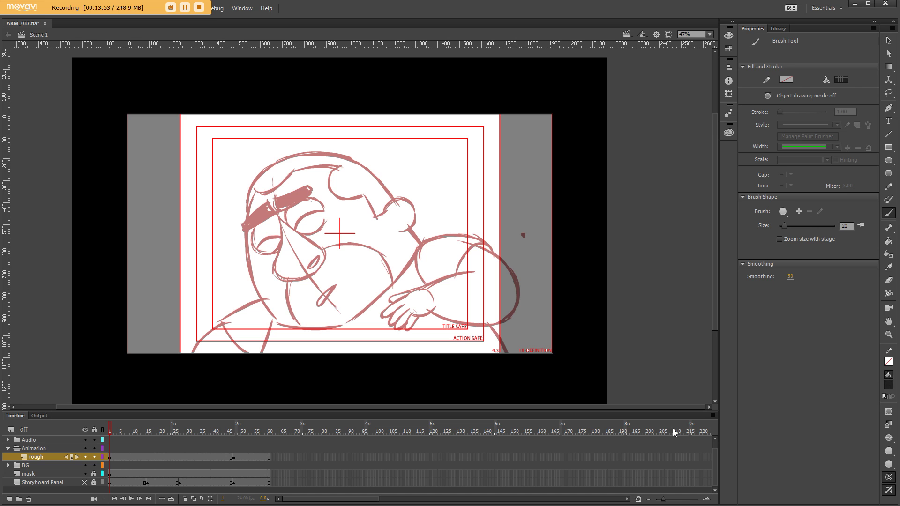
click(890, 387)
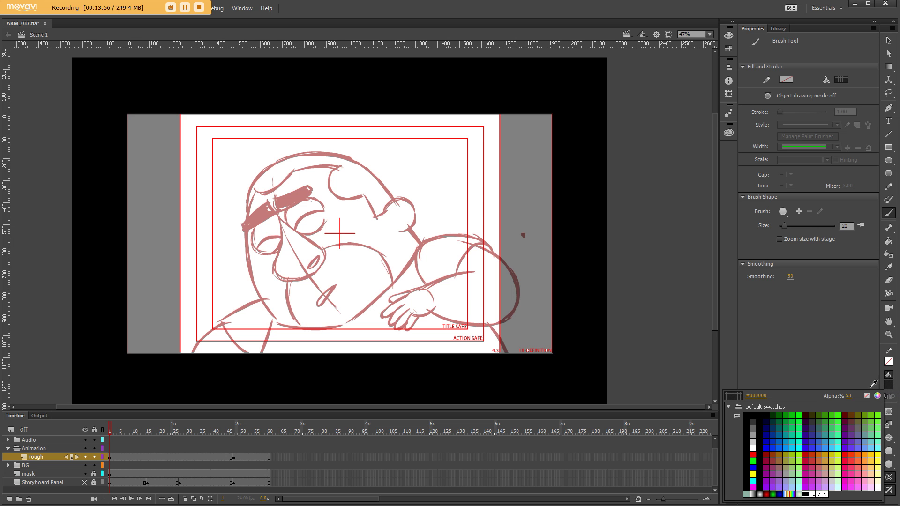
drag(849, 398, 850, 397)
drag(863, 398, 859, 393)
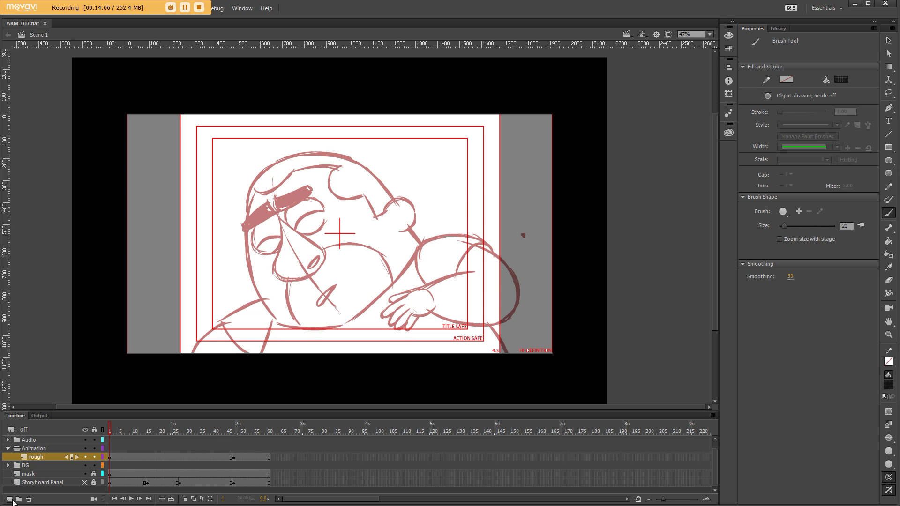
click(10, 501)
- Add a keyframe at frame 47 on Layer_3, then return to frame 1
click(113, 460)
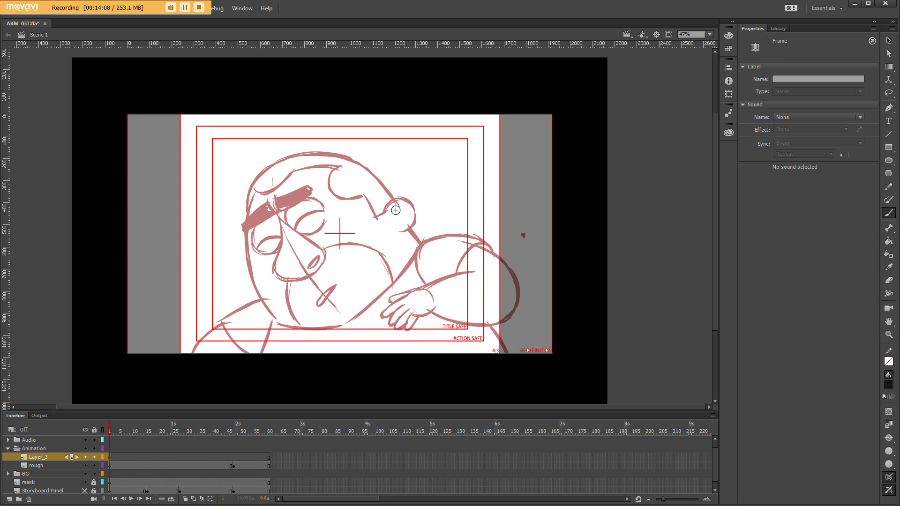
click(233, 457)
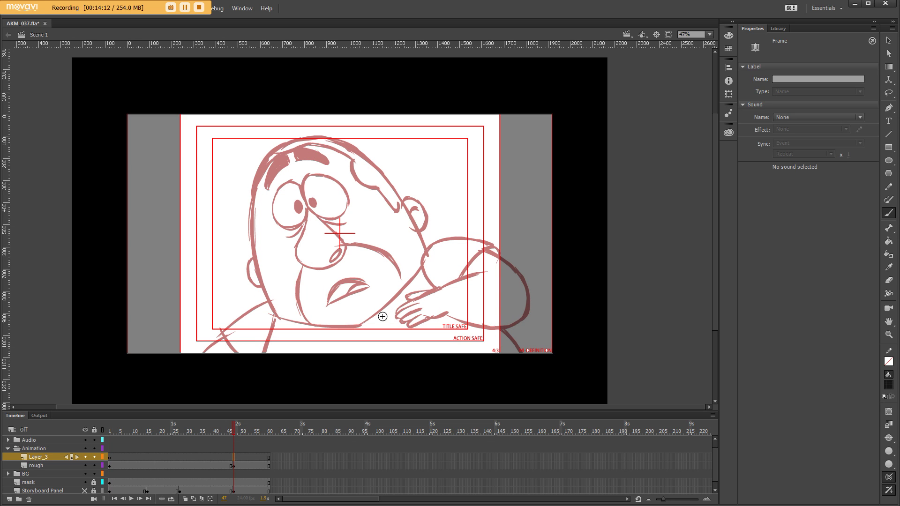
key(F7)
click(110, 458)
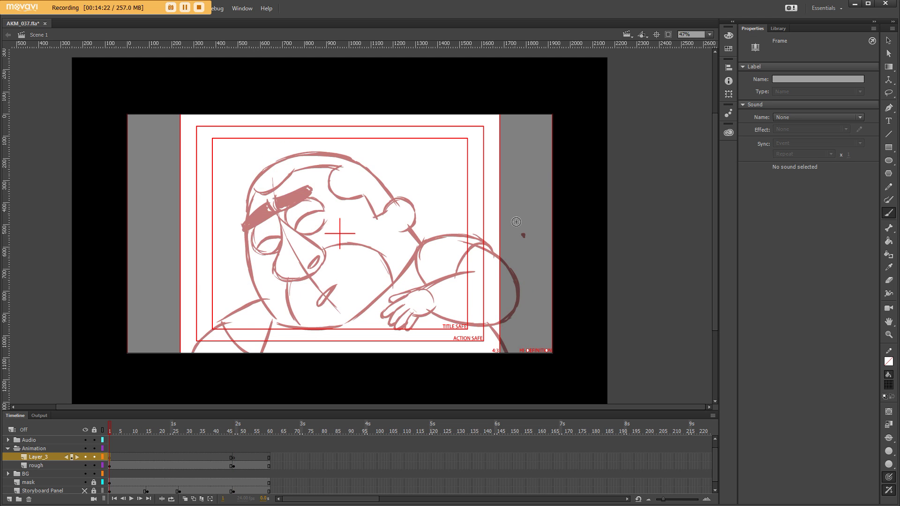
- Flip between the sleepy frame 1 pose and the worried frame 47 pose
key(shift+period)
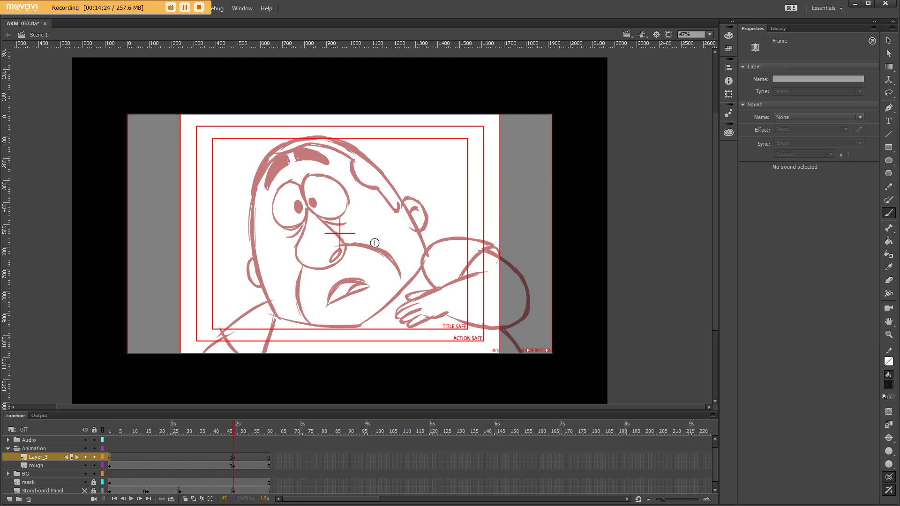
key(shift+comma)
key(shift+period)
key(shift+comma)
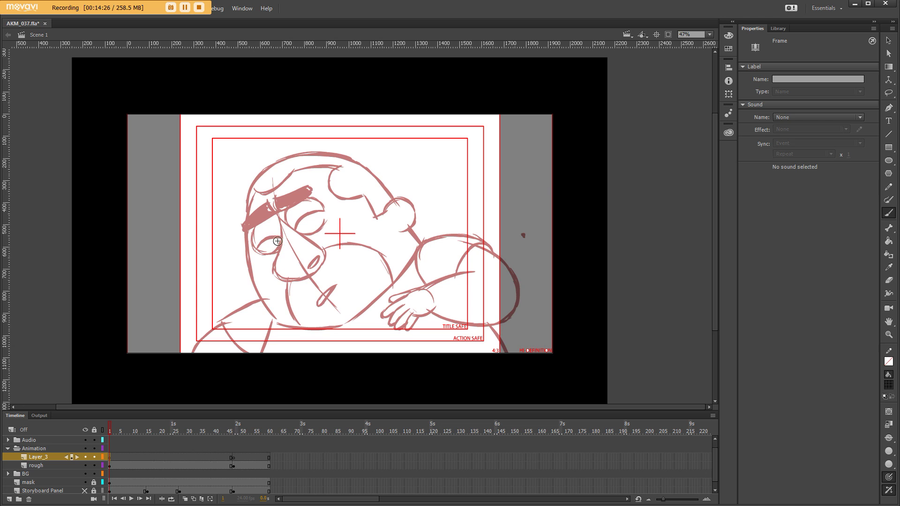
key(shift+period)
key(shift+comma)
key(shift+period)
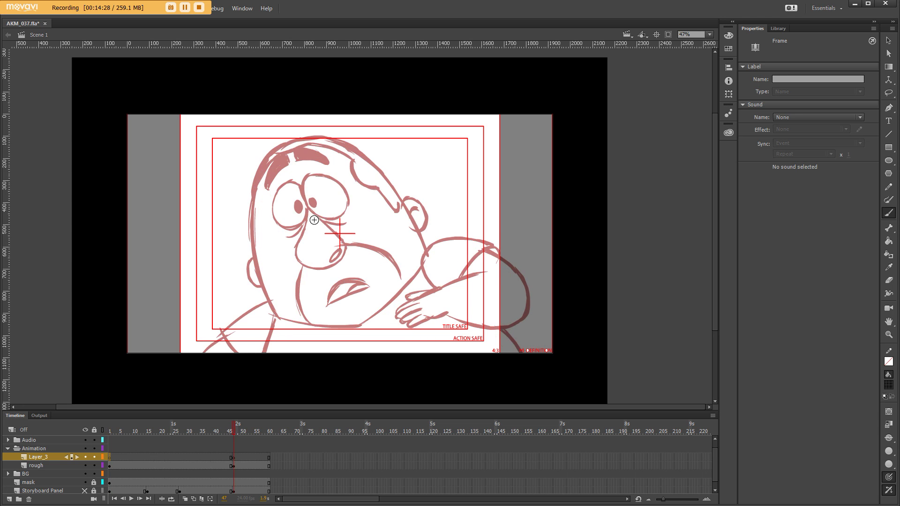
key(shift+comma)
key(shift+period)
key(shift+comma)
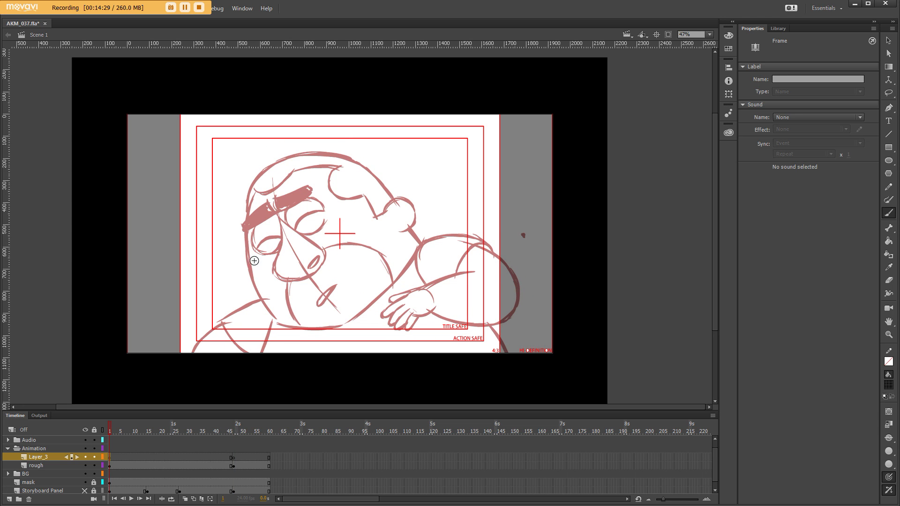
key(shift+period)
key(shift+comma)
- Ink the left face outline, eye lines and nose in black
drag(248, 255, 251, 286)
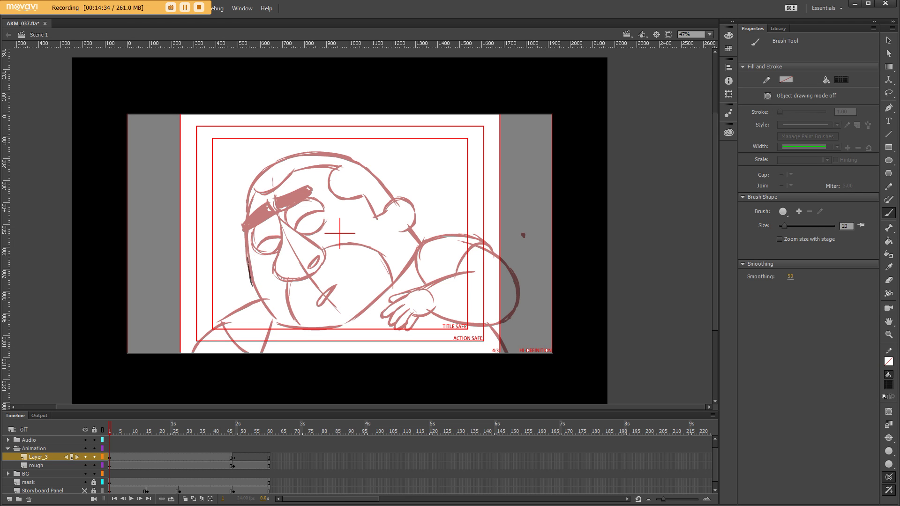
drag(247, 255, 266, 313)
drag(248, 265, 280, 324)
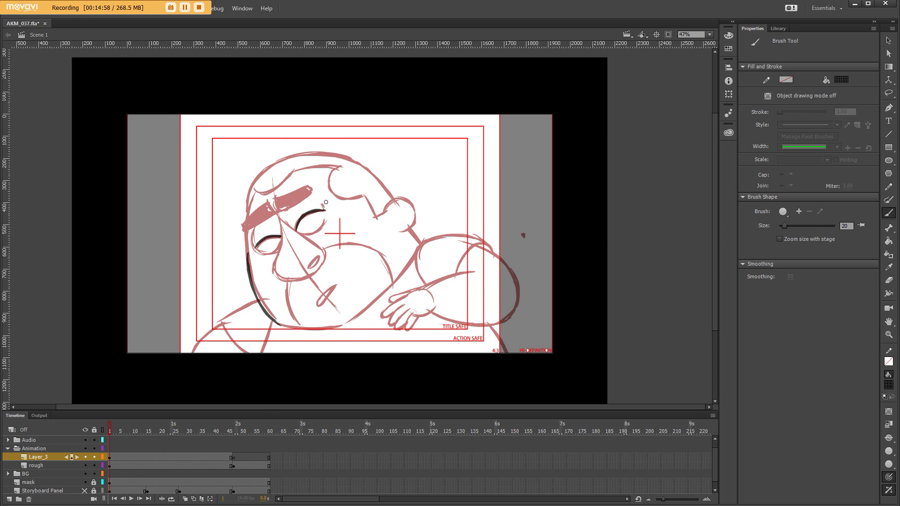
drag(296, 232, 325, 212)
drag(263, 254, 282, 250)
mouse_move(282, 217)
mouse_down()
mouse_move(275, 271)
mouse_move(328, 255)
mouse_move(310, 272)
mouse_move(302, 328)
mouse_move(243, 229)
mouse_move(316, 187)
mouse_up()
- Ink the jaw, brow, ear, mouth and cheek lines
key(shift+period)
key(shift+comma)
mouse_move(269, 199)
mouse_down()
mouse_move(278, 210)
mouse_move(241, 229)
mouse_up()
drag(273, 200, 310, 188)
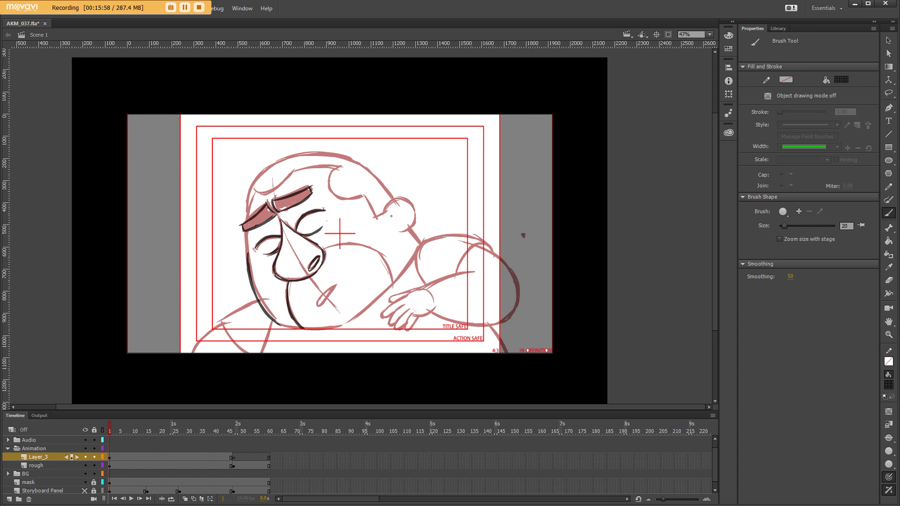
drag(386, 210, 416, 235)
mouse_move(277, 321)
mouse_down()
mouse_move(355, 329)
mouse_move(418, 248)
mouse_up()
drag(334, 287, 315, 308)
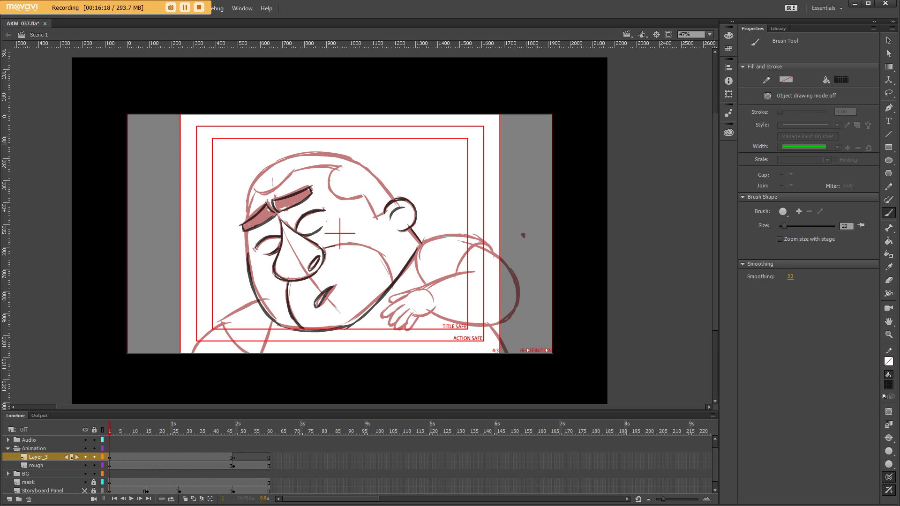
drag(318, 246, 398, 280)
- Ink the top of the head, collar, shoulder and arm outline
mouse_move(332, 167)
mouse_down()
mouse_move(384, 224)
mouse_move(393, 199)
mouse_up()
drag(258, 303, 215, 322)
drag(224, 321, 195, 351)
mouse_move(419, 242)
mouse_down()
mouse_move(415, 281)
mouse_move(489, 246)
mouse_up()
drag(453, 276, 486, 274)
drag(523, 235, 439, 323)
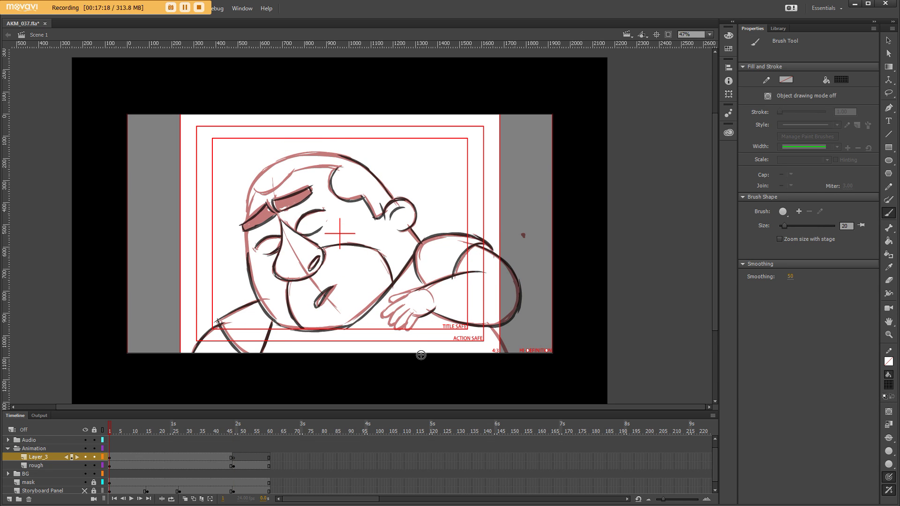
- Drop the brush size to 15 and ink the hand, head top, mouth and chin
drag(785, 229, 784, 231)
mouse_move(421, 310)
mouse_down()
mouse_move(407, 331)
mouse_move(384, 316)
mouse_up()
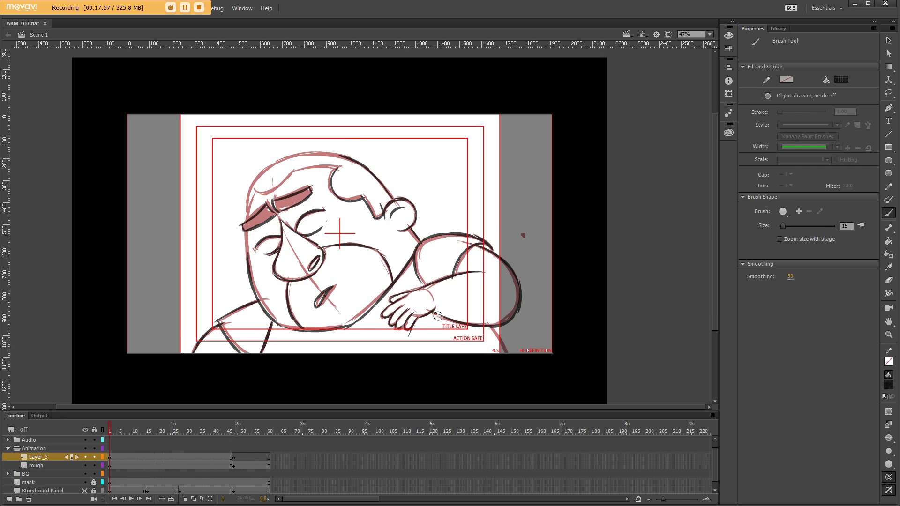
mouse_move(244, 237)
mouse_down()
mouse_move(248, 195)
mouse_move(339, 167)
mouse_up()
drag(243, 221, 335, 158)
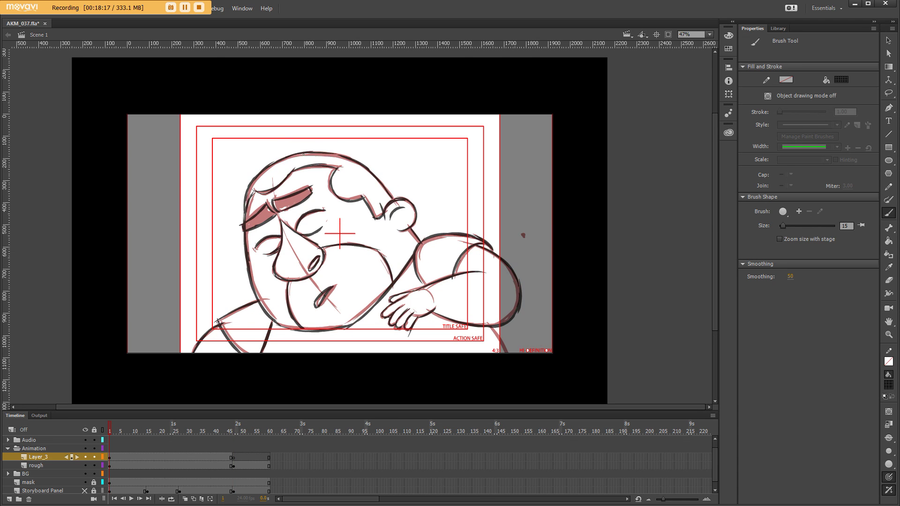
mouse_move(328, 305)
mouse_down()
mouse_move(345, 284)
mouse_move(368, 284)
mouse_up()
drag(303, 266, 311, 325)
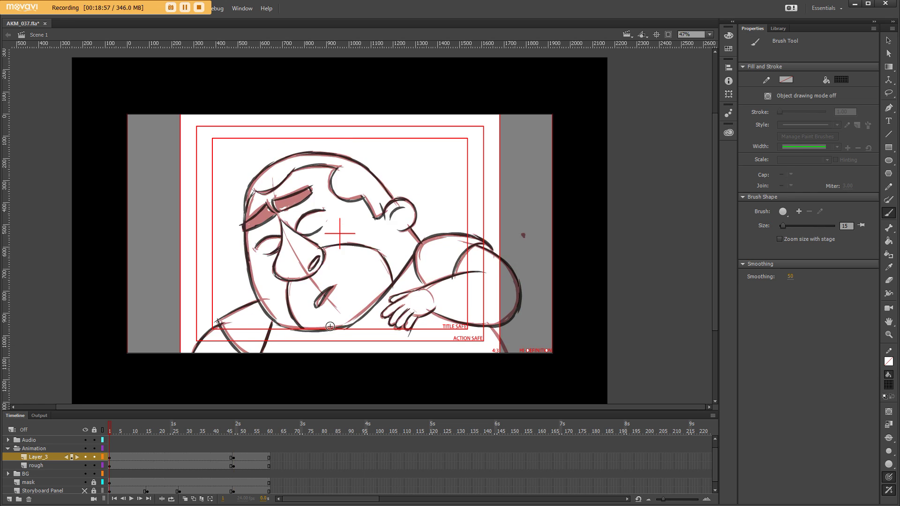
mouse_move(285, 224)
mouse_down()
mouse_move(306, 238)
mouse_move(349, 221)
mouse_move(343, 267)
mouse_up()
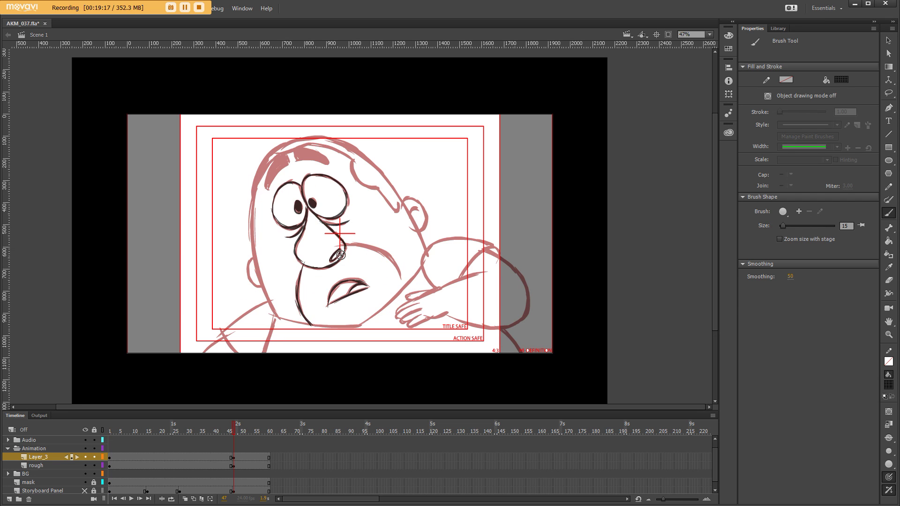
- Ink the head outline, ear, cheek and top of head on the frame 47 pose
drag(354, 159, 428, 259)
mouse_move(250, 205)
mouse_down()
mouse_move(282, 321)
mouse_move(324, 331)
mouse_up()
mouse_move(330, 157)
mouse_down()
mouse_move(307, 197)
mouse_move(378, 169)
mouse_up()
drag(296, 264, 303, 300)
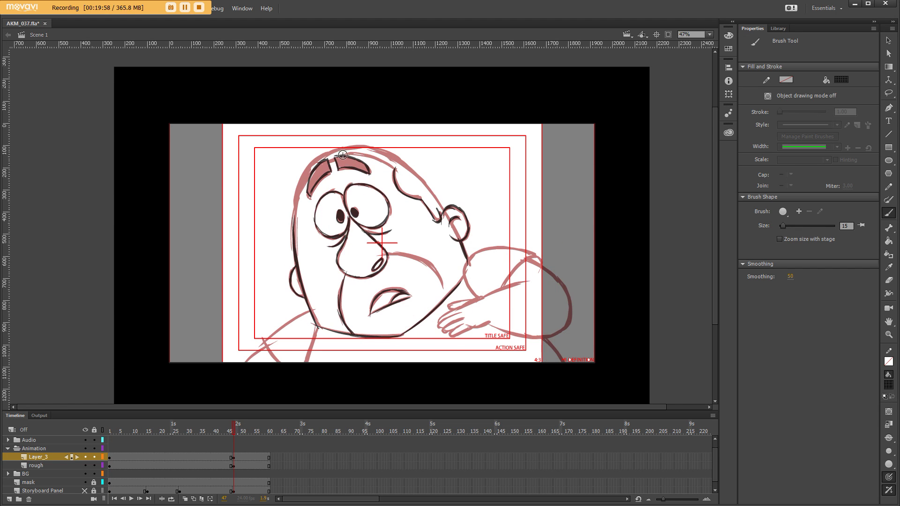
drag(342, 155, 395, 166)
drag(309, 169, 296, 217)
mouse_move(300, 182)
mouse_down()
mouse_move(370, 146)
mouse_move(440, 208)
mouse_up()
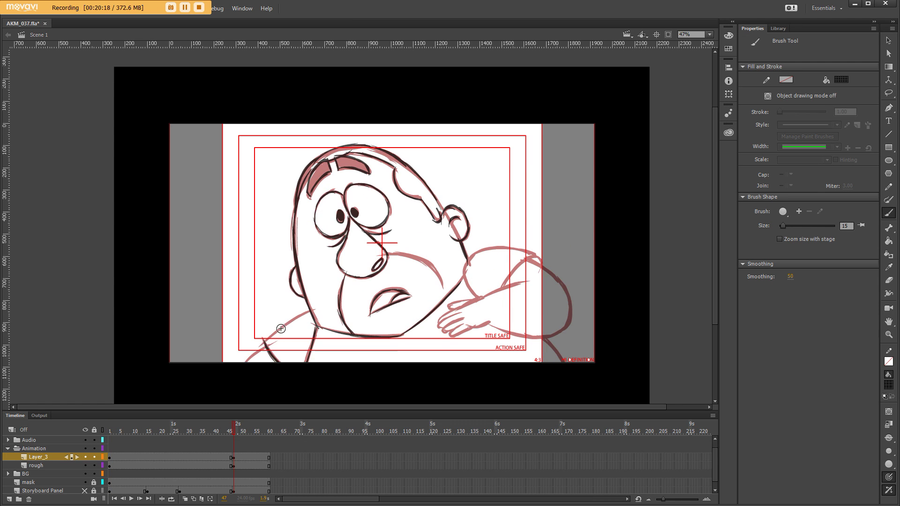
- Ink the shoulder, chest, arm and fingers, then check frame 1 and return
drag(310, 314, 251, 360)
drag(383, 249, 445, 297)
mouse_move(466, 295)
mouse_down()
mouse_move(493, 246)
mouse_move(546, 288)
mouse_move(566, 334)
mouse_up()
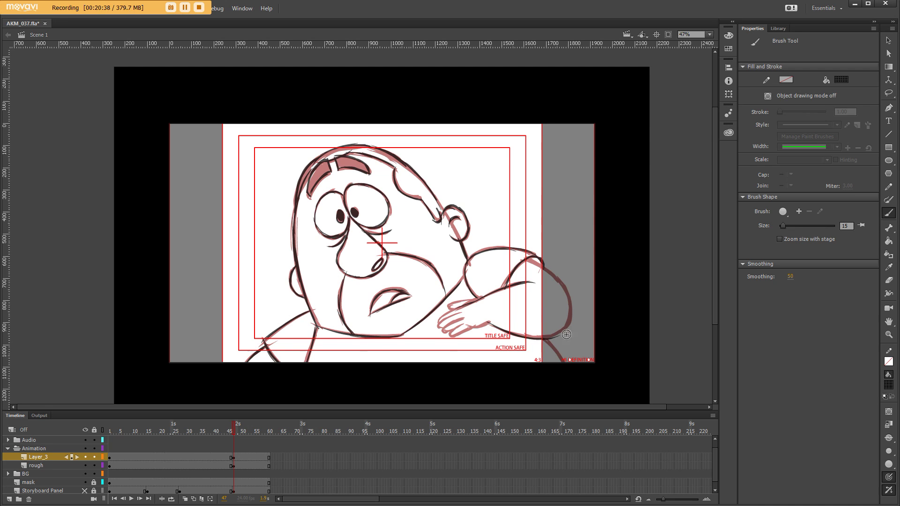
drag(527, 258, 563, 331)
mouse_move(464, 303)
mouse_down()
mouse_move(443, 331)
mouse_move(497, 331)
mouse_up()
drag(448, 303, 461, 335)
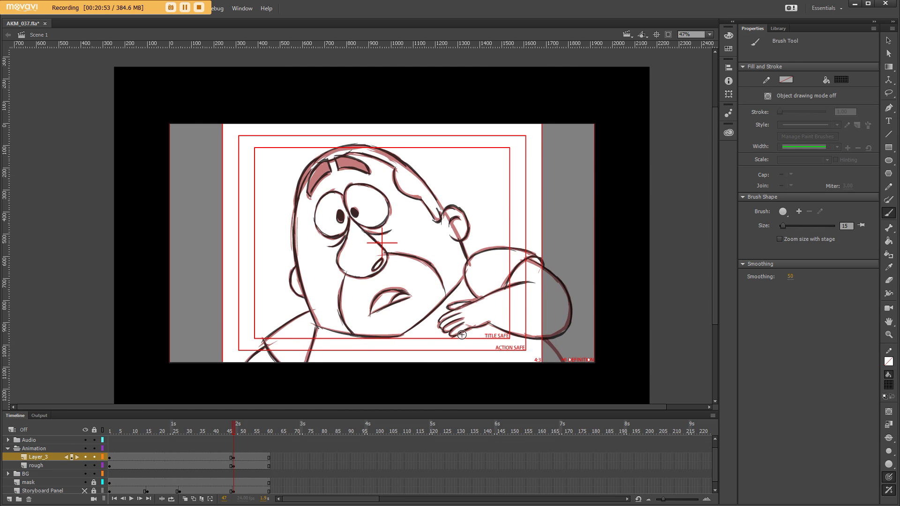
key(Home)
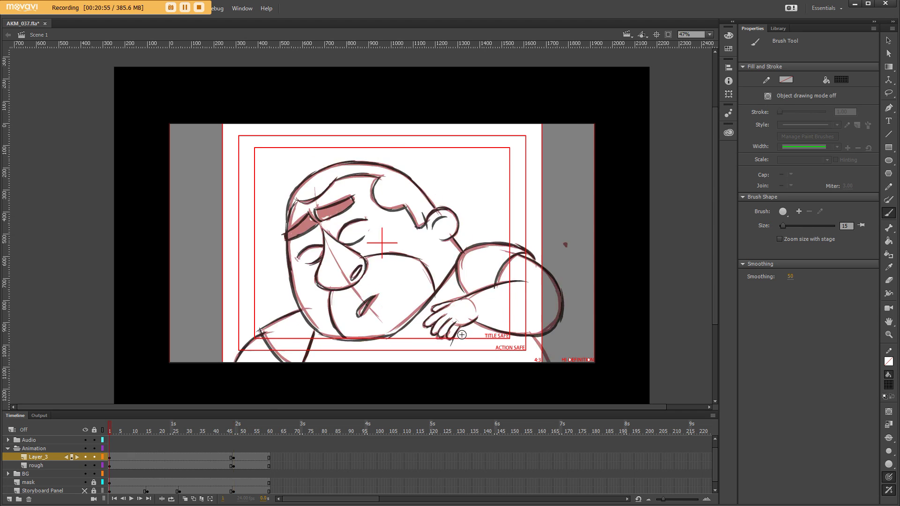
key(Return)
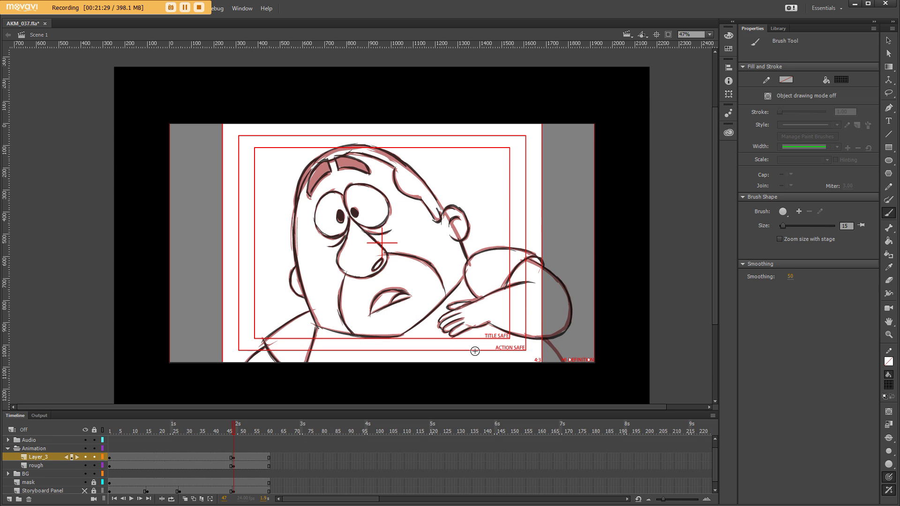
- Hide the rough layer, add head and cheek strokes, and scrub to frame 25
click(85, 466)
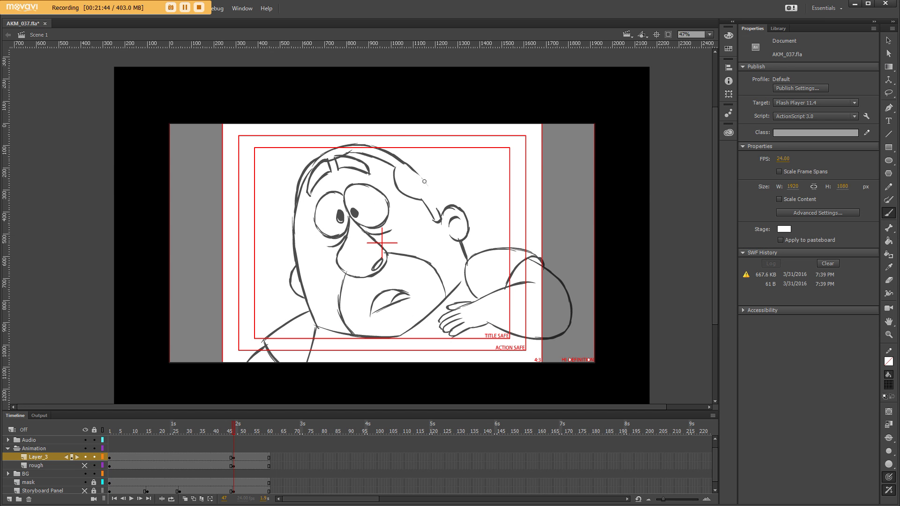
key(b)
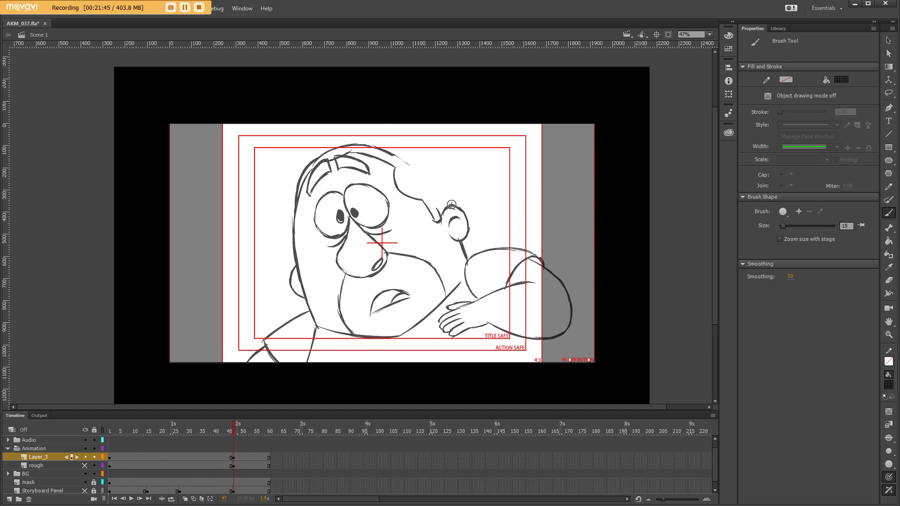
drag(373, 149, 446, 204)
drag(294, 190, 311, 320)
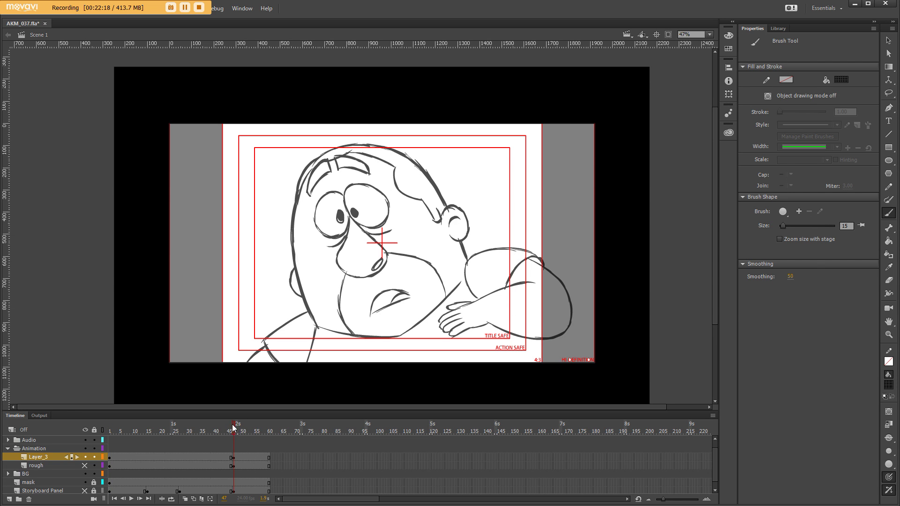
drag(233, 427, 203, 431)
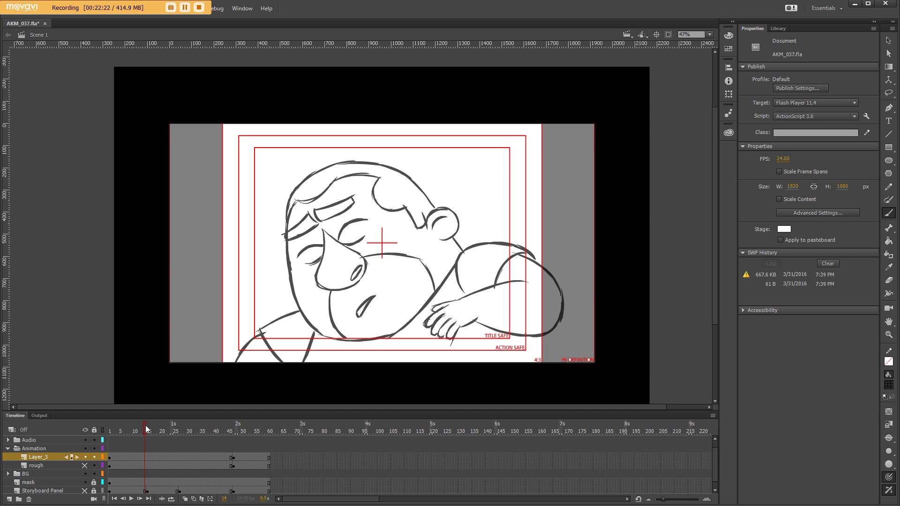
drag(146, 429, 175, 437)
- Show the rough sketch layer and insert an empty in-between drawing frame on Layer_3
click(85, 491)
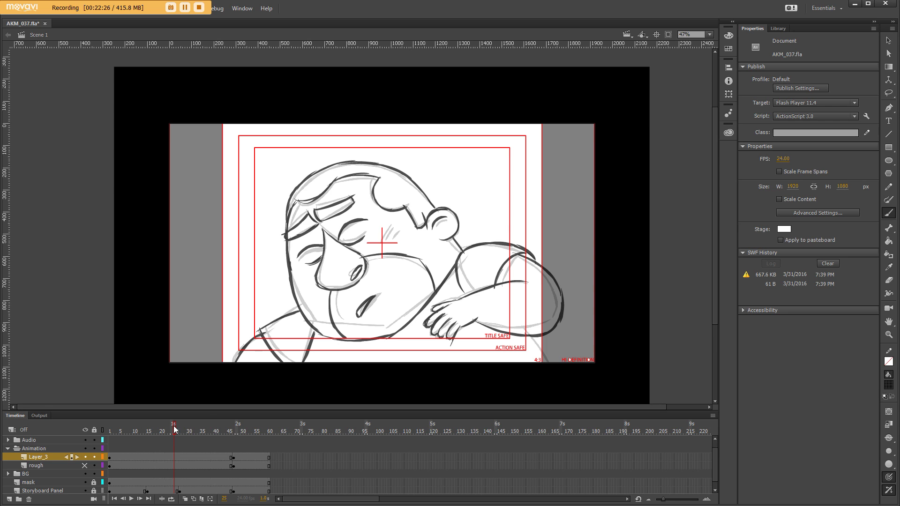
drag(175, 430, 181, 430)
click(181, 459)
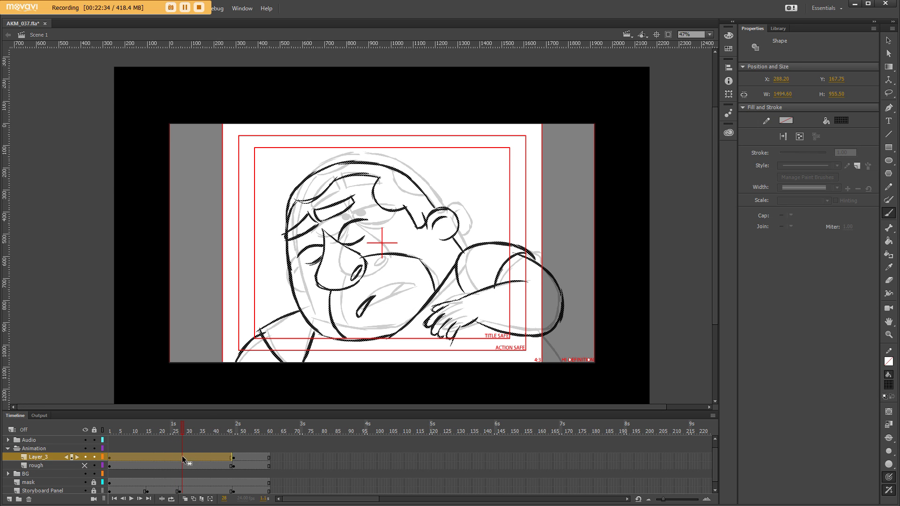
click(209, 471)
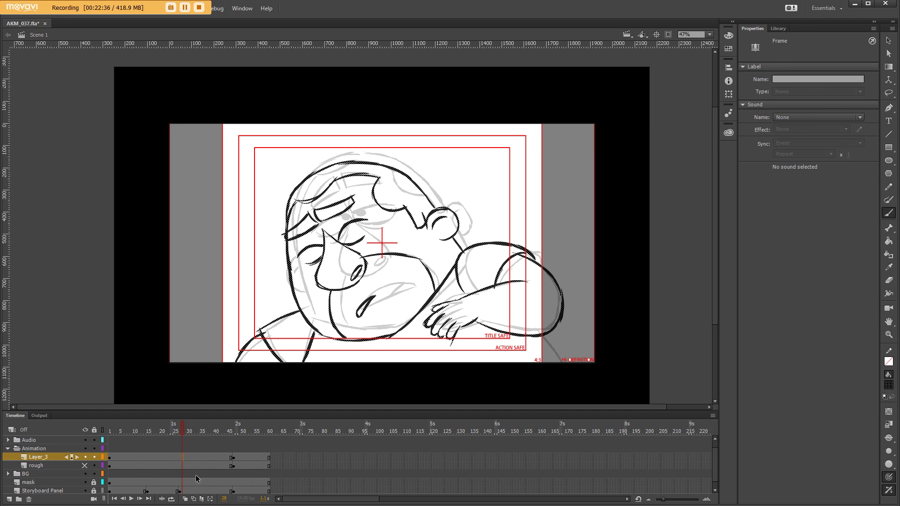
key(F7)
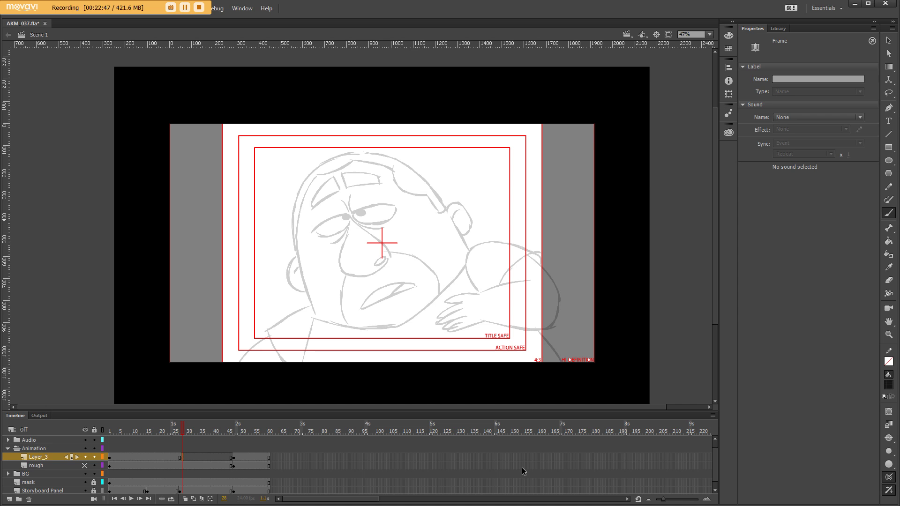
- Flip between the inked keys at frames 25 and 46
click(176, 458)
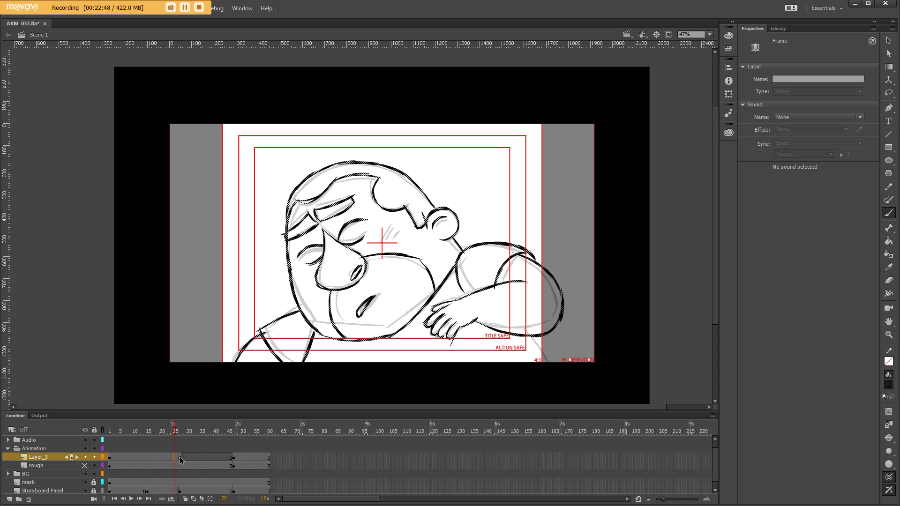
click(233, 457)
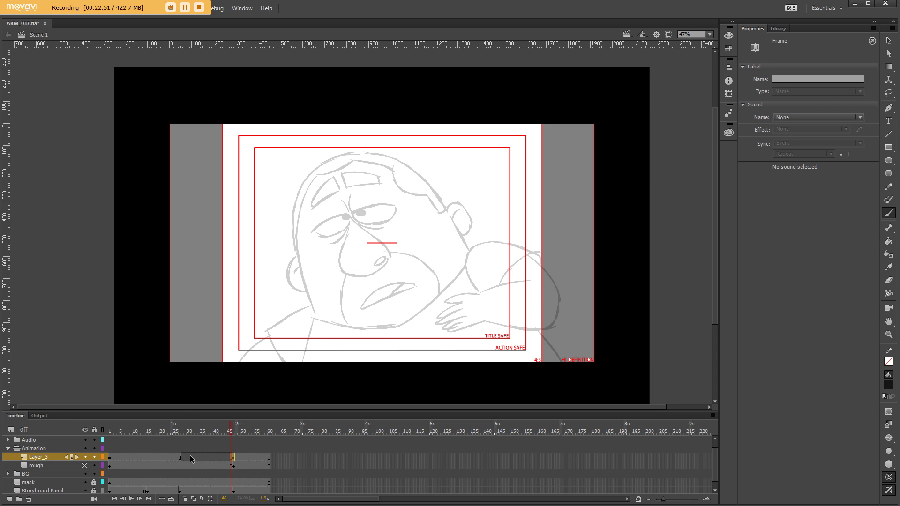
click(175, 457)
- Turn on onion skinning spanning to frame 46 and preview neighbouring frames
click(185, 499)
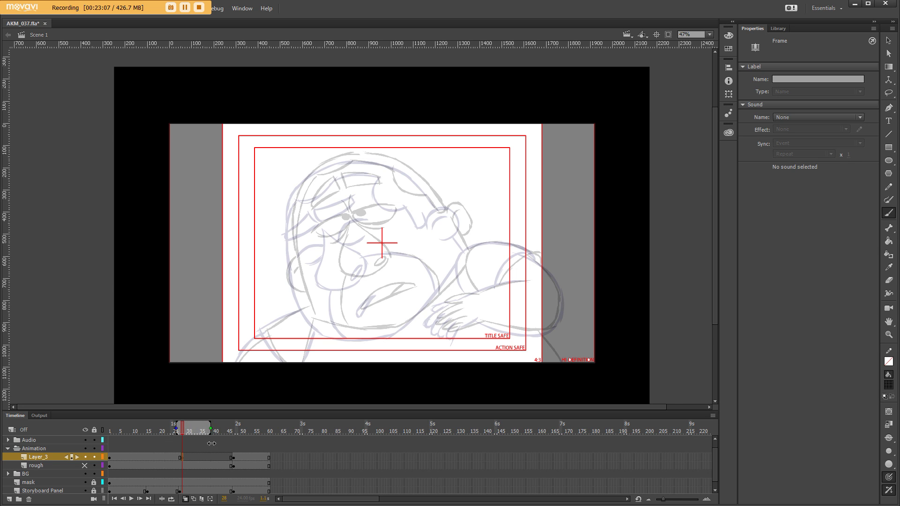
drag(189, 428, 235, 453)
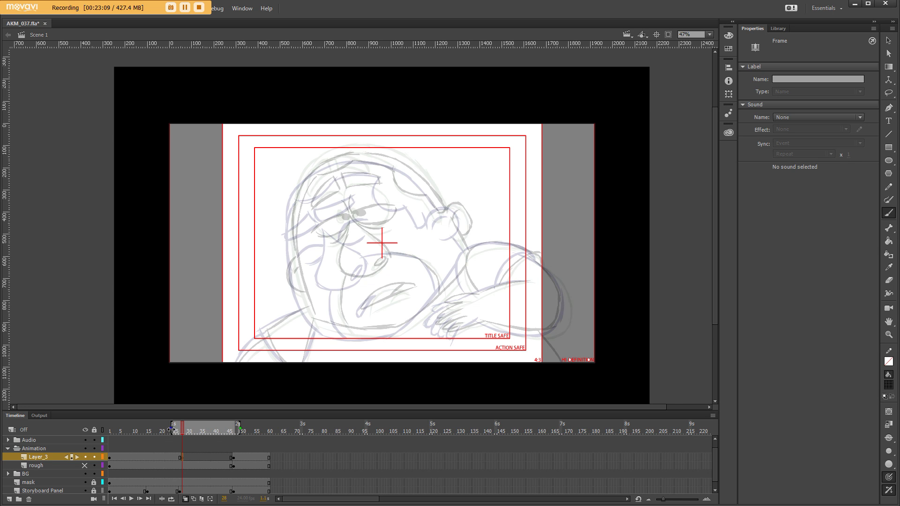
drag(173, 428, 175, 428)
click(184, 498)
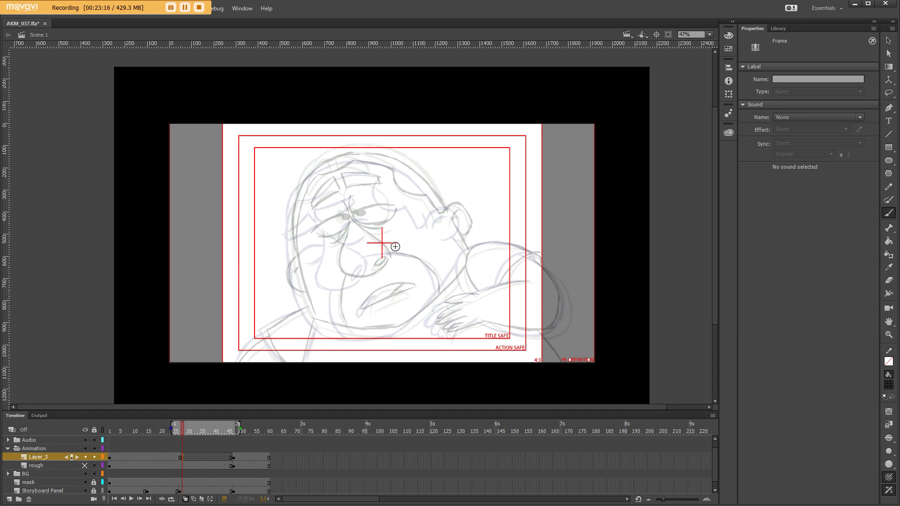
key(period)
key(comma)
key(period)
key(comma)
- Draw crimson in-between lines around the eye and flip frames to check them
click(891, 388)
click(821, 432)
mouse_move(313, 234)
mouse_down()
mouse_move(394, 206)
mouse_move(380, 227)
mouse_move(344, 243)
mouse_up()
key(period)
key(comma)
key(period)
key(comma)
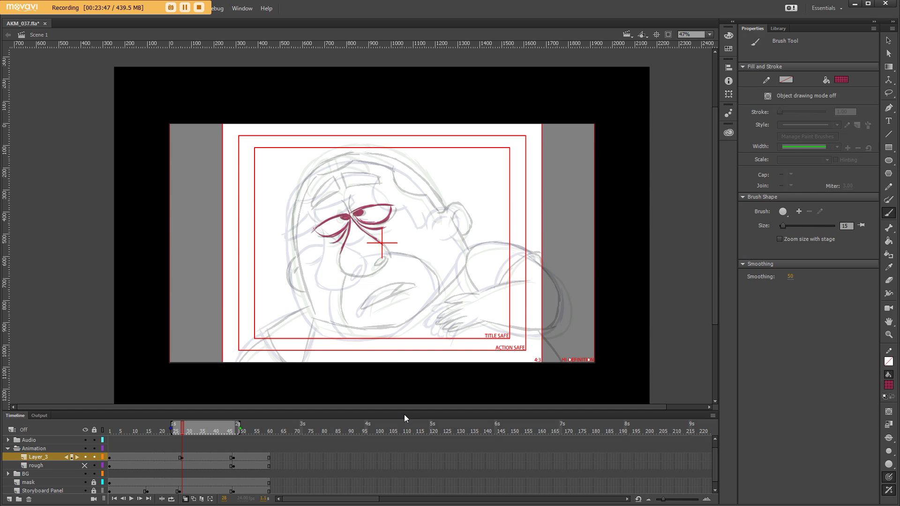
key(period)
key(comma)
- With onion skinning off, compare the red eye in-between against the inked key at frame 47
click(182, 458)
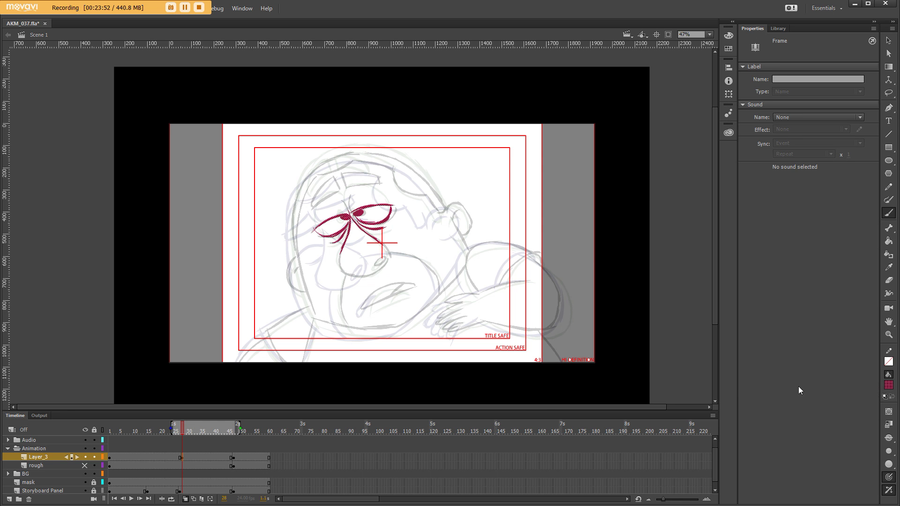
key(Home)
click(235, 468)
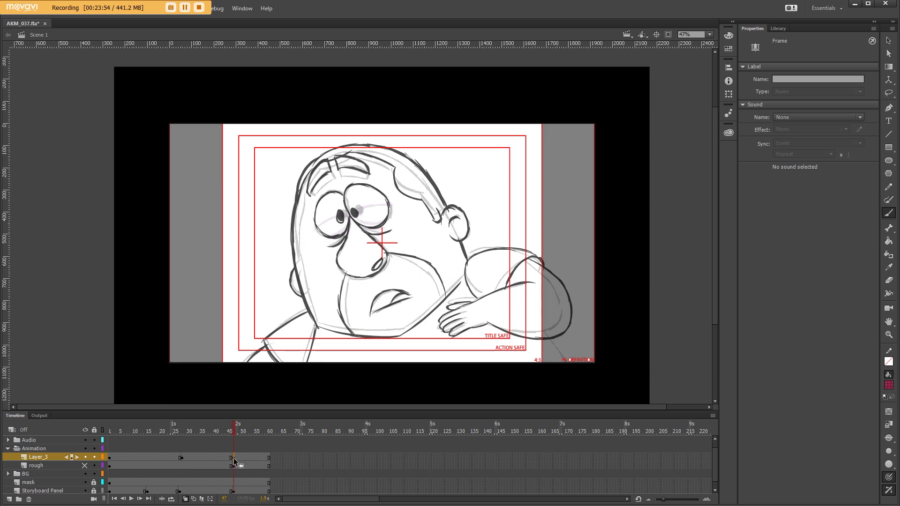
click(183, 457)
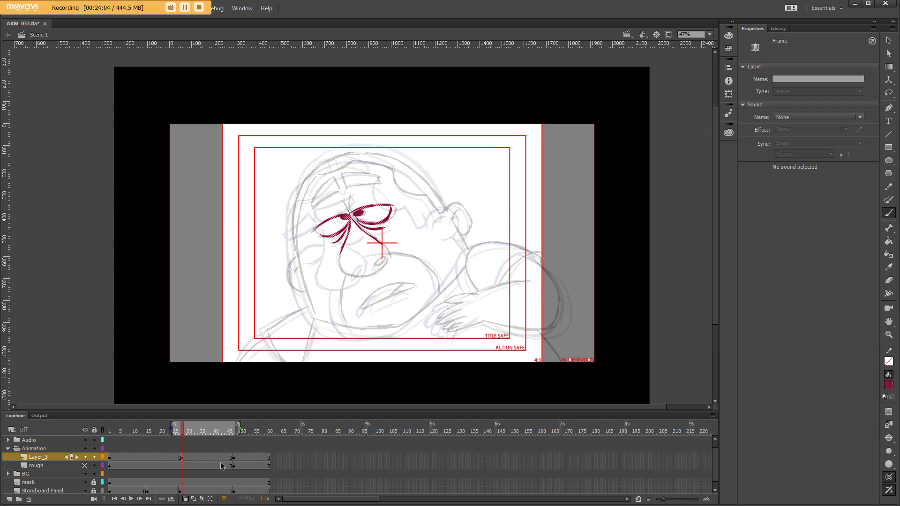
click(185, 499)
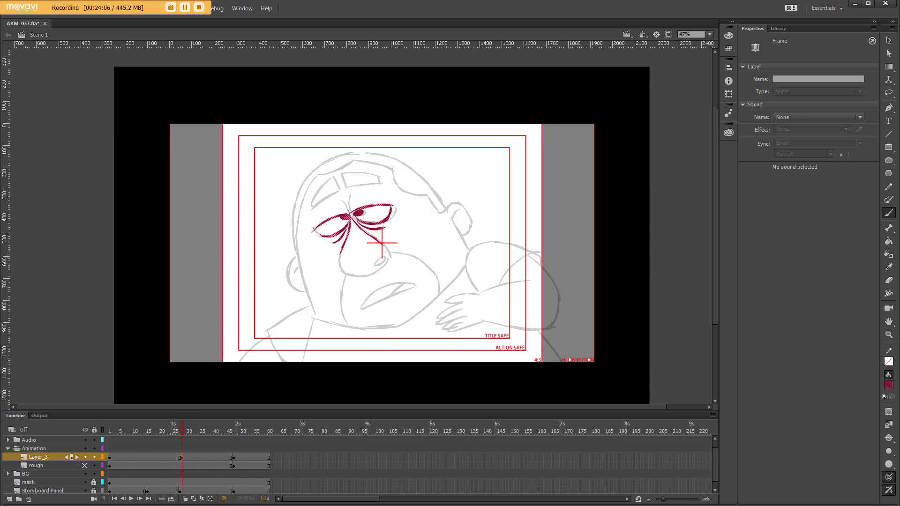
click(235, 460)
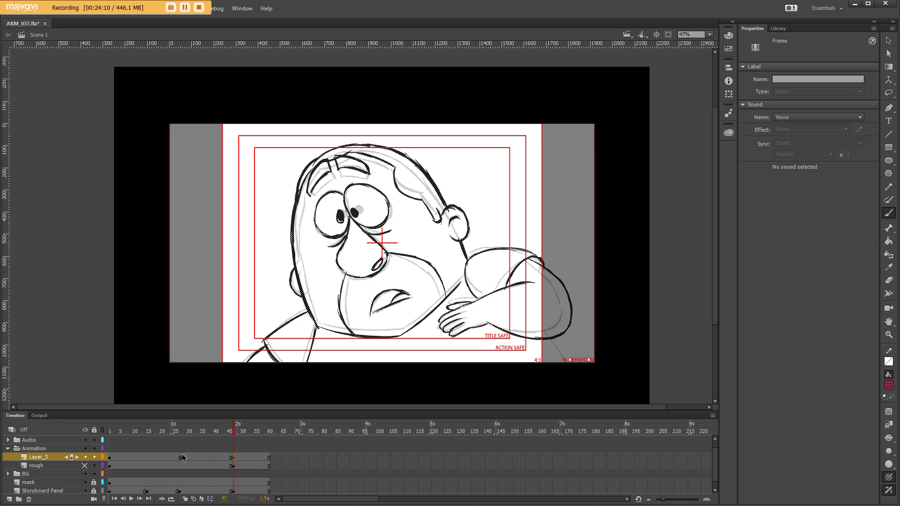
click(183, 457)
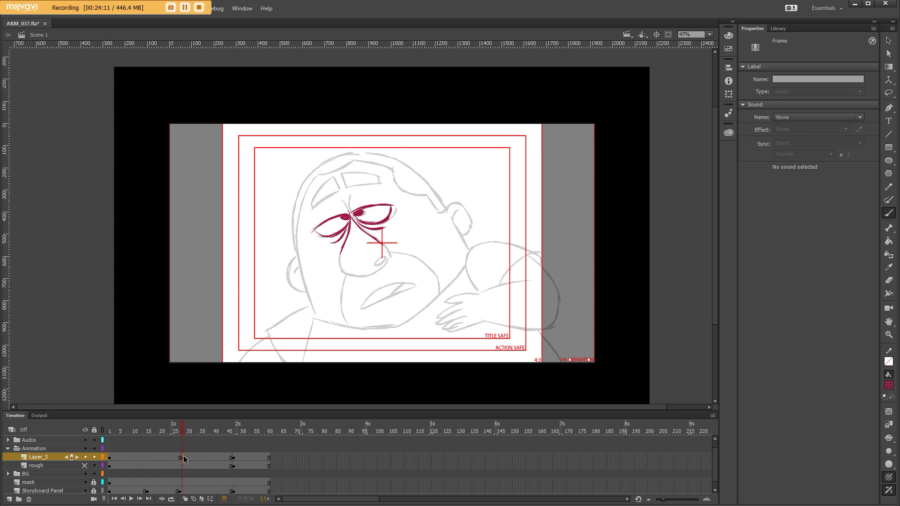
click(235, 461)
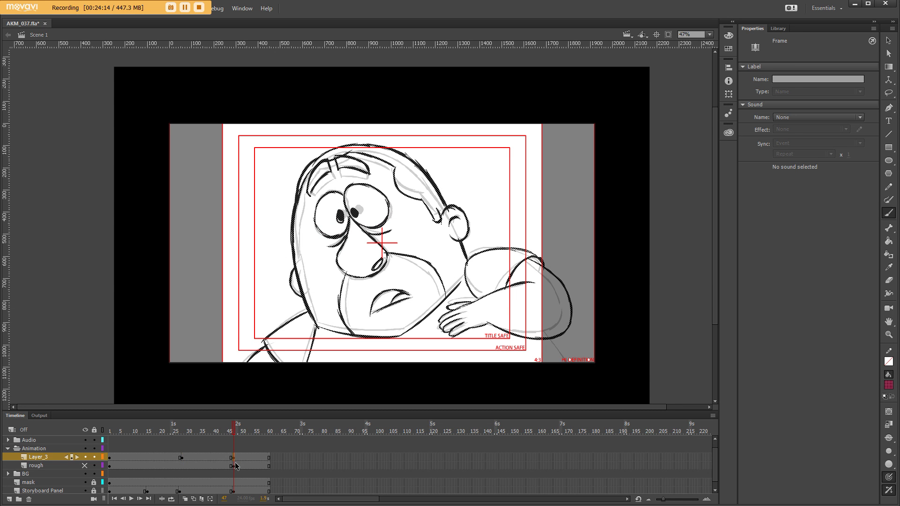
click(183, 456)
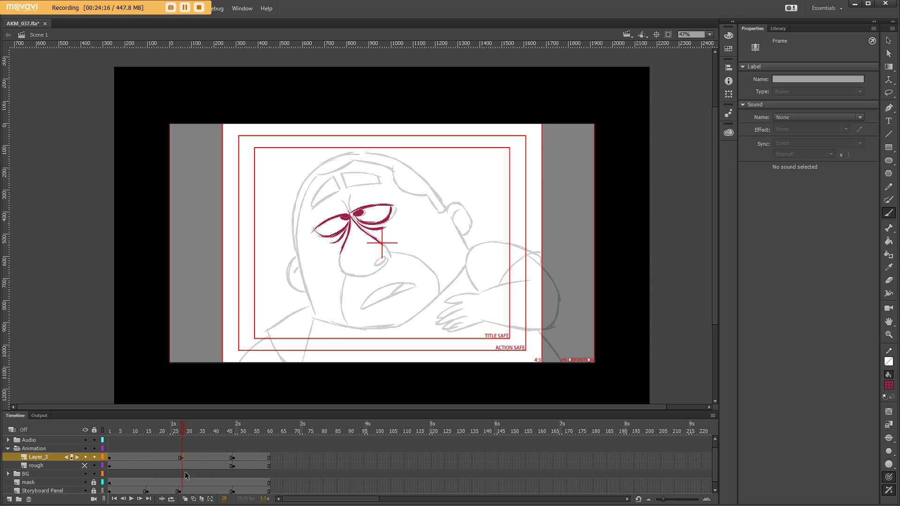
click(234, 458)
- Sketch the red nose outline and a mouth-corner mark, then compare with the key
click(179, 458)
mouse_move(341, 232)
mouse_down()
mouse_move(373, 275)
mouse_move(385, 264)
mouse_up()
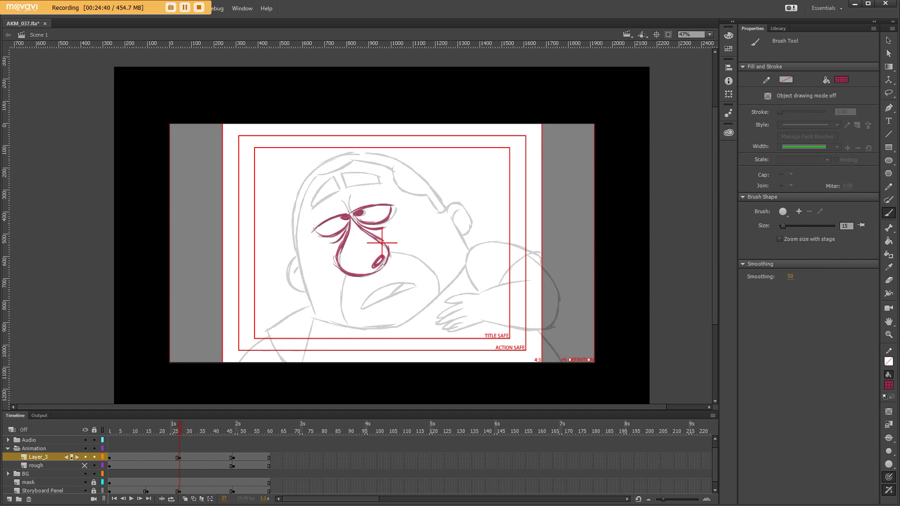
drag(363, 303, 415, 282)
click(165, 457)
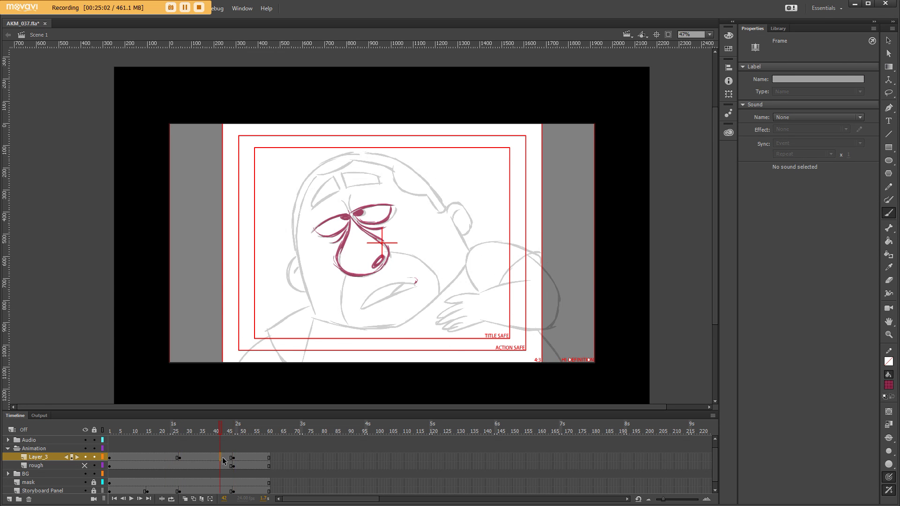
drag(234, 458, 182, 461)
click(182, 460)
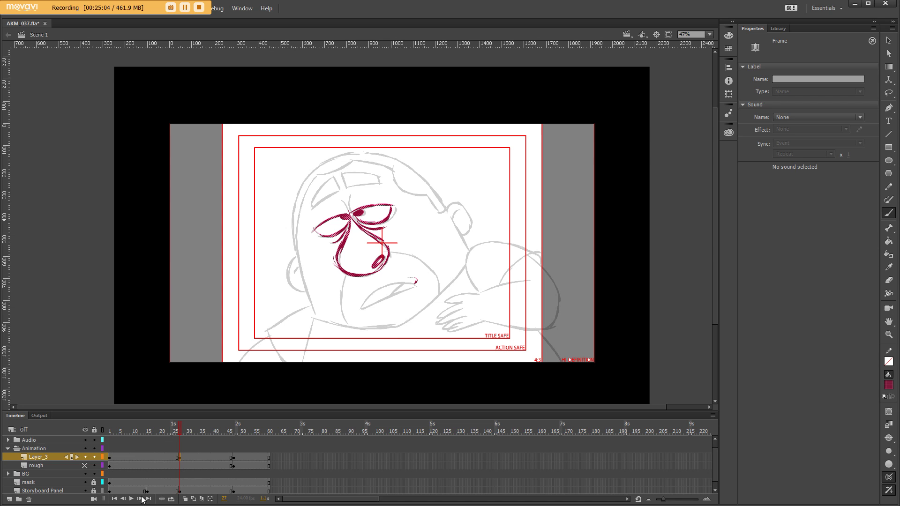
- Show nearby frames with onion skinning, redraw the open mouth with a lower lip, and fade the rough
click(186, 499)
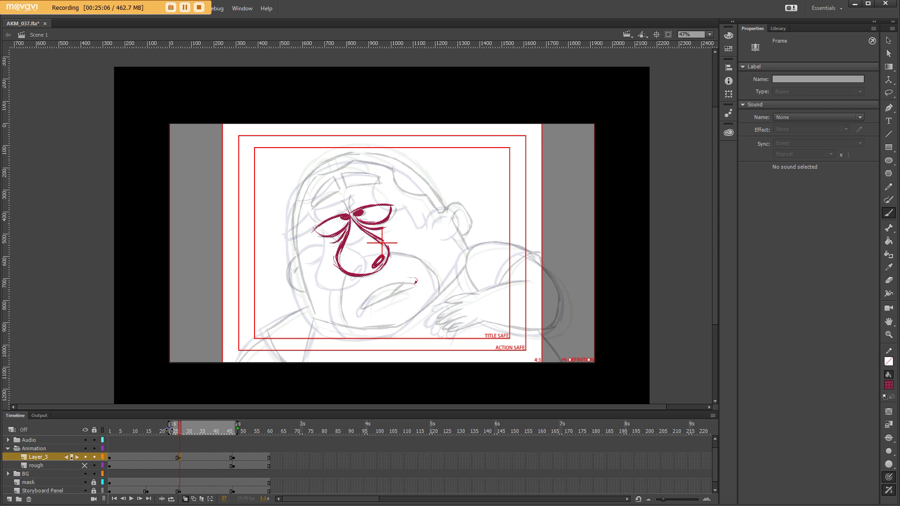
drag(170, 430, 192, 434)
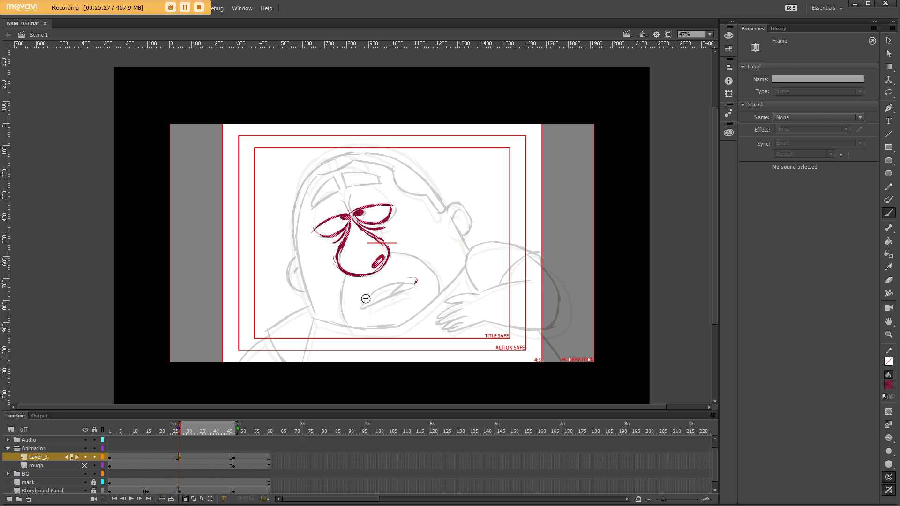
drag(372, 283, 417, 280)
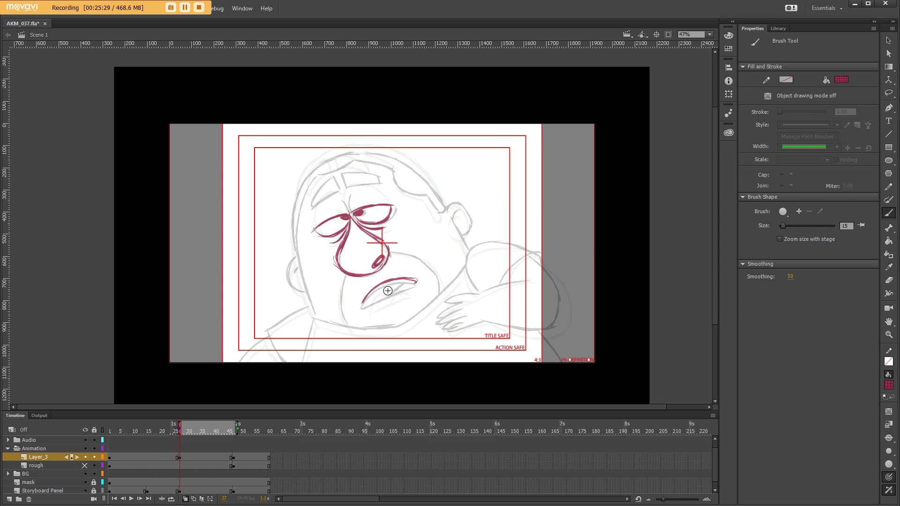
drag(364, 307, 416, 284)
click(145, 499)
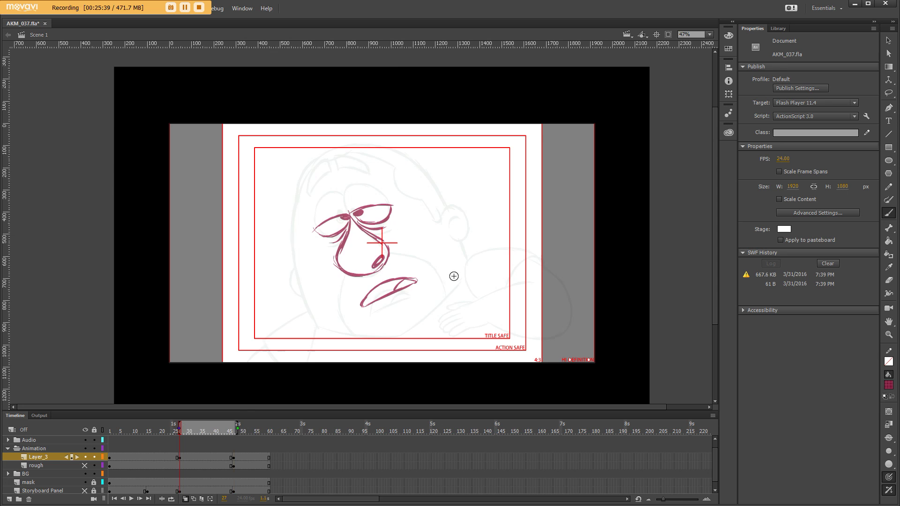
- Start the red cheek line beside the nose and flip between key drawings to compare
key(b)
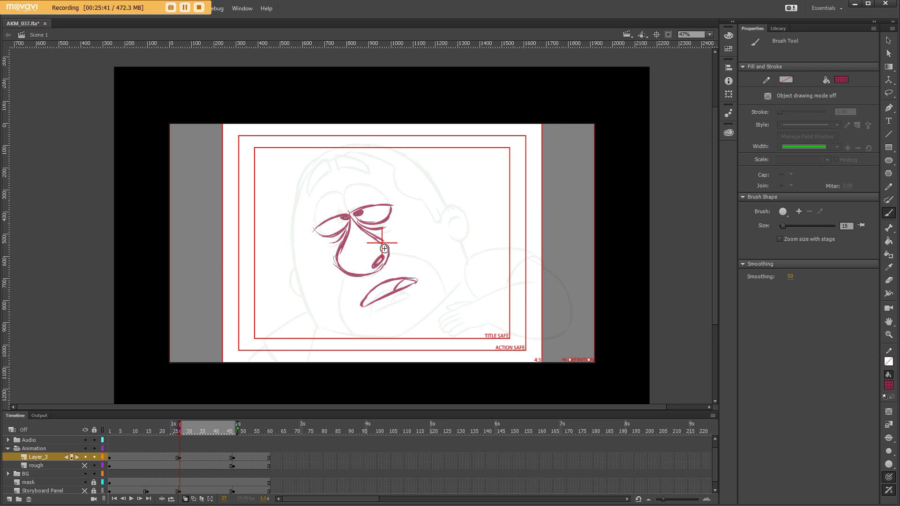
drag(393, 251, 429, 256)
key(shift+comma)
key(shift+period)
key(shift+comma)
key(shift+comma)
key(shift+comma)
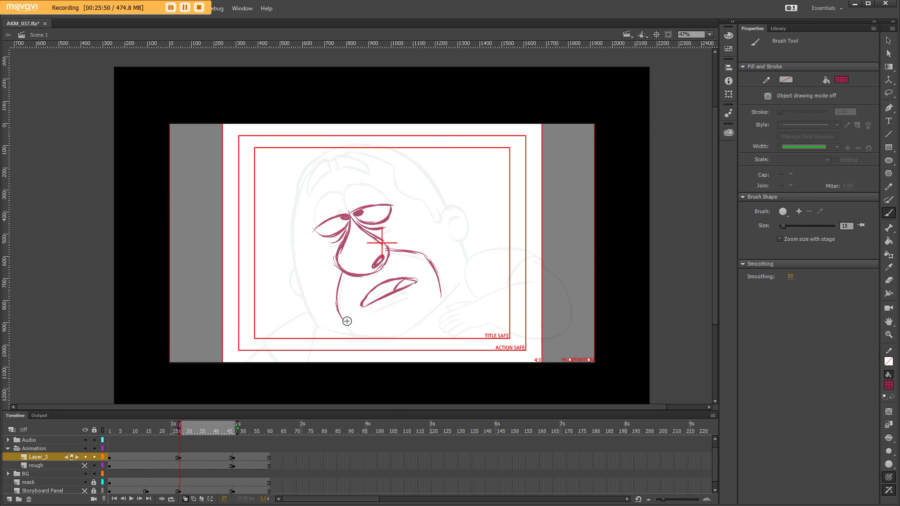
key(shift+period)
scroll(356, 177, up, 1)
key(shift+comma)
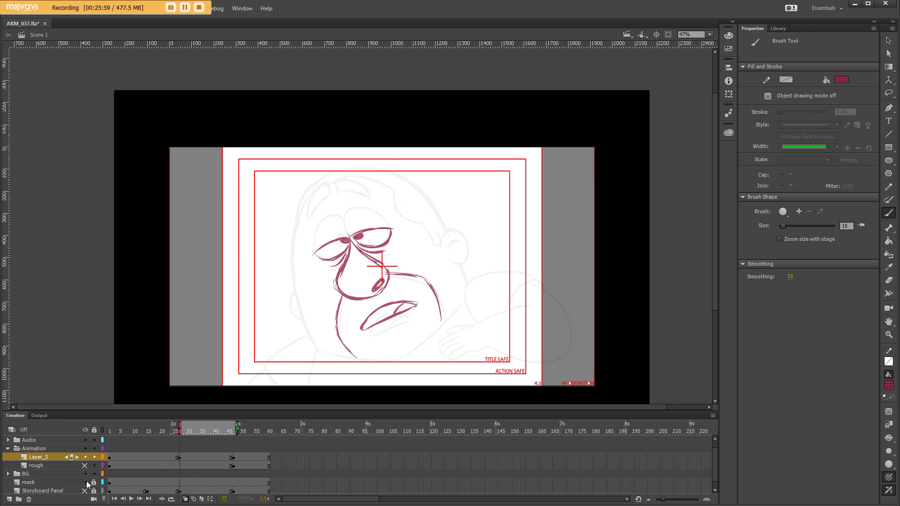
- Restore the grey rough, then draw the red eyebrow and a short stroke beside it
click(85, 492)
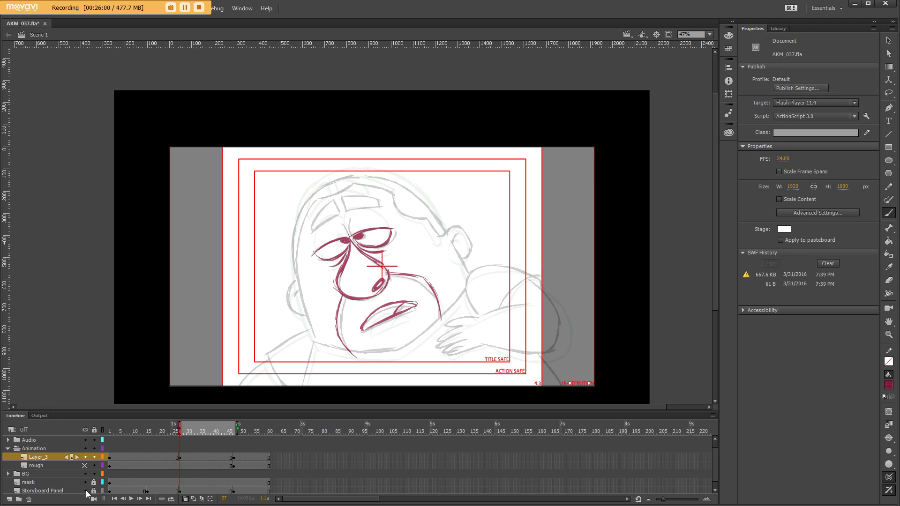
click(310, 228)
drag(314, 233, 335, 209)
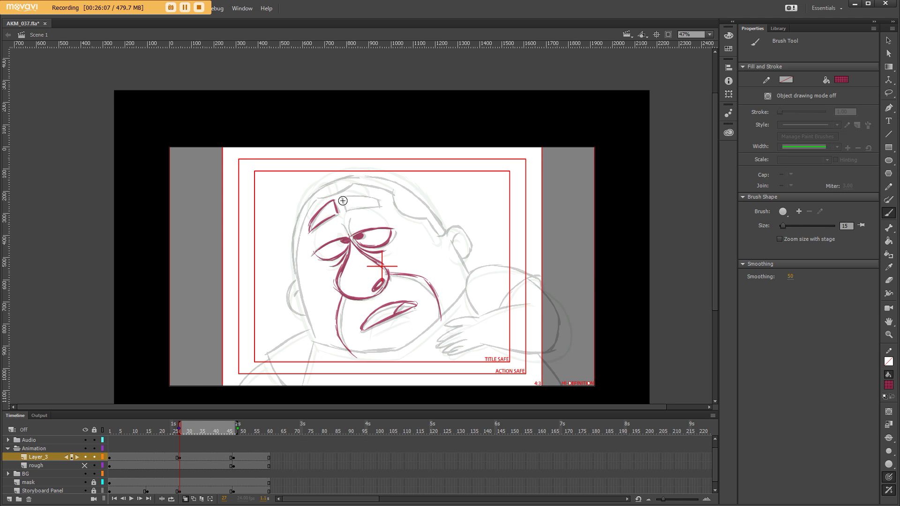
mouse_move(345, 200)
mouse_down()
mouse_move(342, 211)
mouse_move(381, 206)
mouse_up()
click(87, 496)
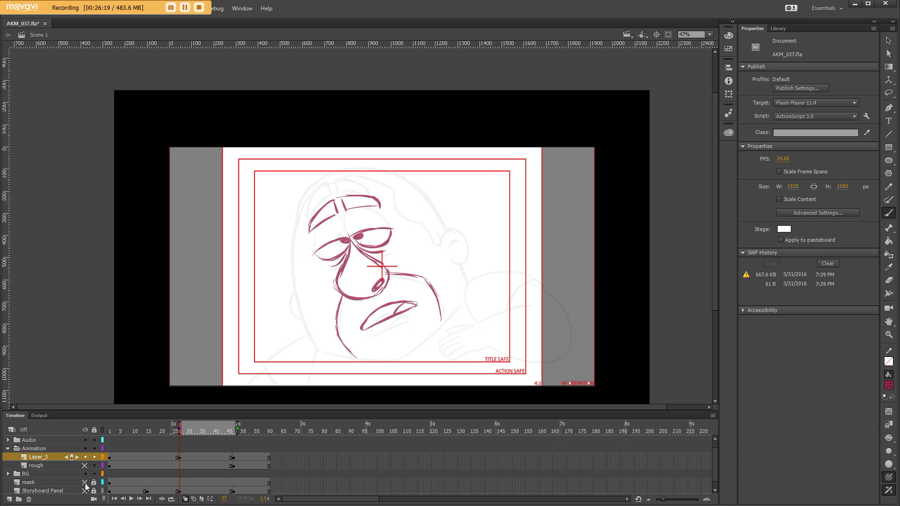
key(Return)
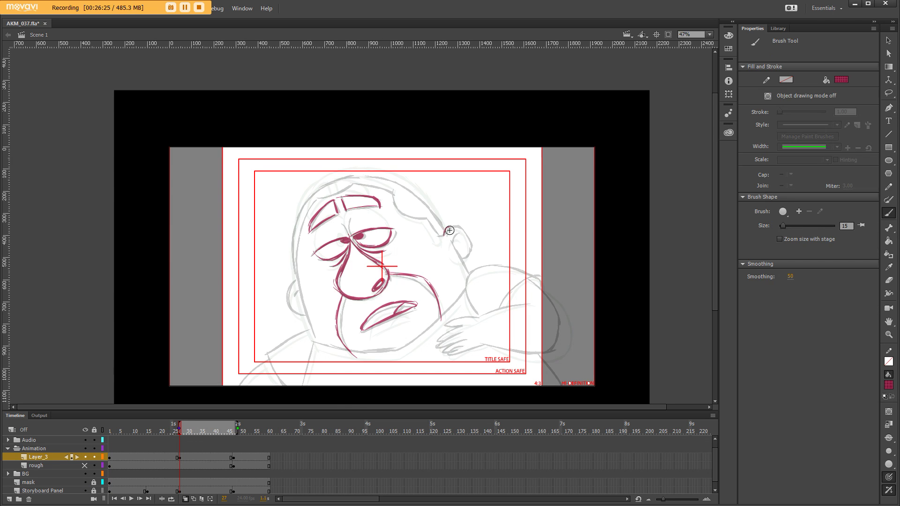
- Outline both ears and the top, back and left side of the head in red
mouse_move(445, 226)
mouse_down()
mouse_move(465, 262)
mouse_move(451, 246)
mouse_up()
drag(296, 283, 303, 313)
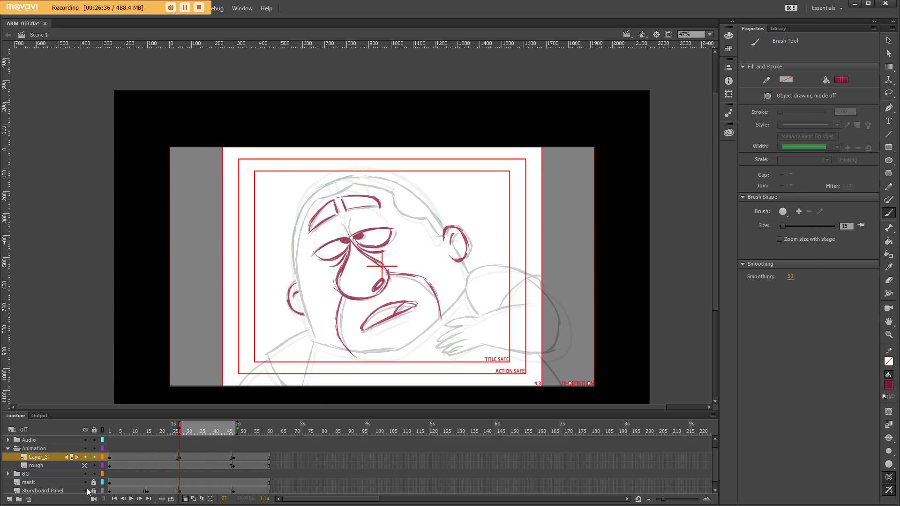
click(93, 499)
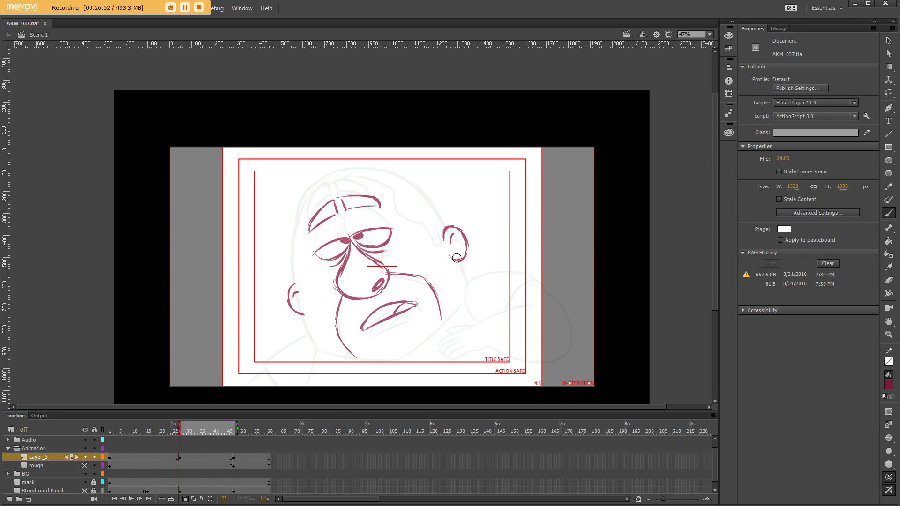
key(Return)
mouse_move(323, 189)
mouse_down()
mouse_move(350, 180)
mouse_move(443, 243)
mouse_up()
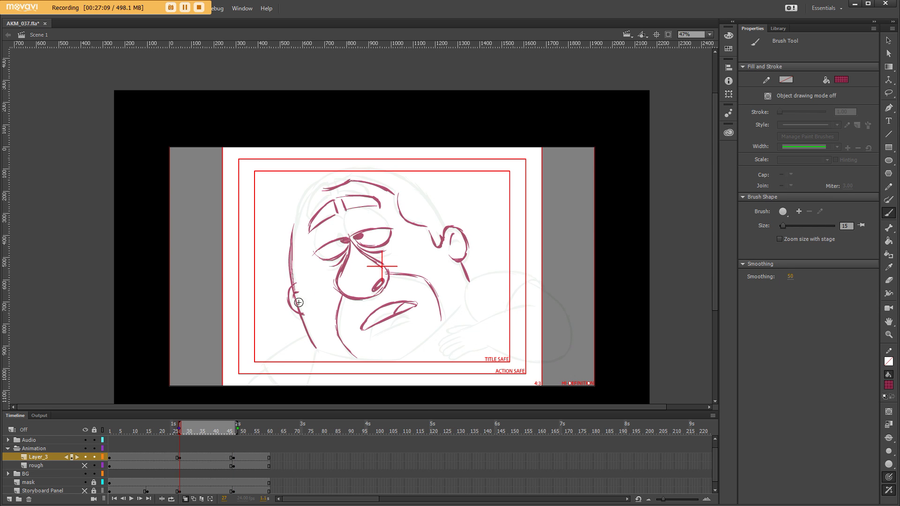
drag(299, 309, 317, 193)
mouse_move(294, 225)
mouse_down()
mouse_move(349, 171)
mouse_move(303, 211)
mouse_up()
mouse_move(345, 172)
mouse_down()
mouse_move(402, 176)
mouse_move(447, 226)
mouse_up()
key(Return)
scroll(317, 296, down, 2)
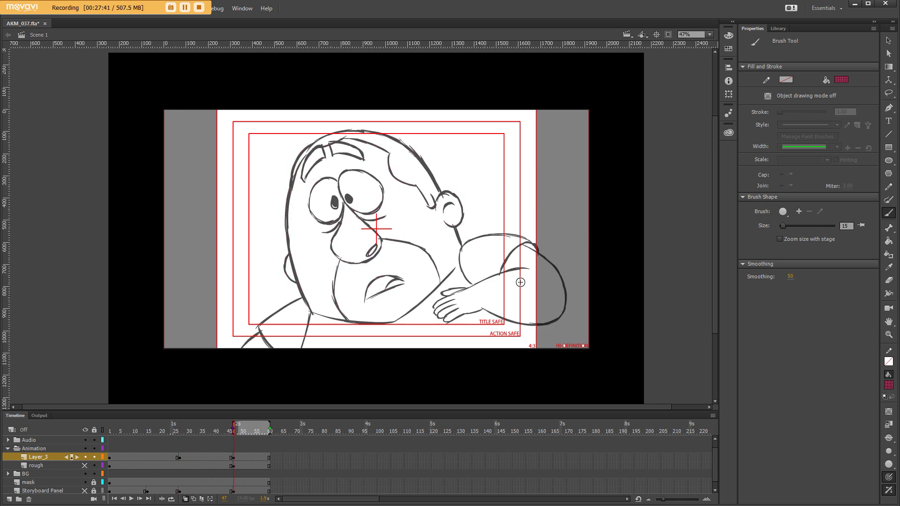
- Draw the red lower-left body line, shoulder outline and arm leading to the hand
key(shift+comma)
key(shift+period)
key(shift+comma)
key(shift+period)
key(shift+comma)
mouse_move(309, 308)
mouse_down()
mouse_move(258, 323)
mouse_move(298, 348)
mouse_up()
mouse_move(475, 281)
mouse_down()
mouse_move(524, 230)
mouse_move(560, 299)
mouse_up()
mouse_move(477, 282)
mouse_down()
mouse_move(435, 302)
mouse_move(435, 317)
mouse_move(438, 295)
mouse_up()
- Undo the first lower-arm strokes, then redraw the arm's bottom line and elbow curve
key(shift+period)
key(shift+comma)
key(shift+period)
key(shift+comma)
drag(476, 320, 561, 305)
key(ctrl+z)
key(ctrl+z)
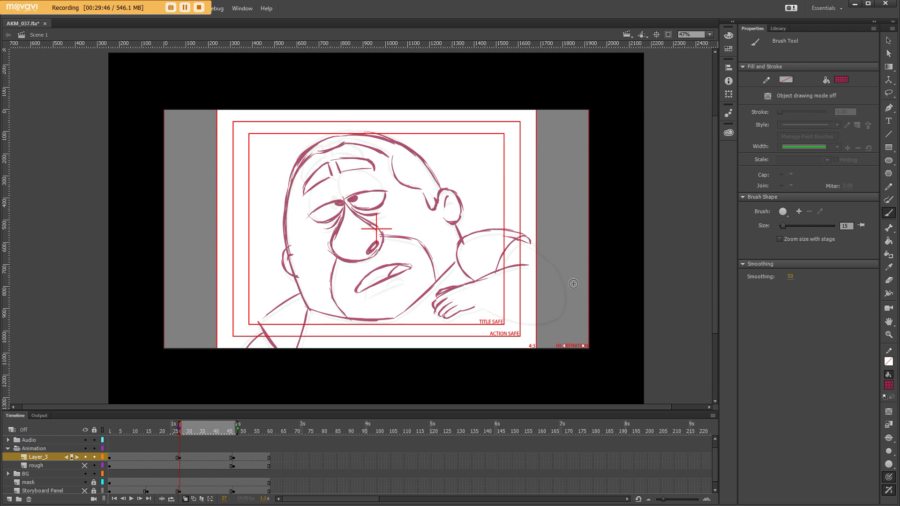
drag(479, 320, 556, 318)
drag(525, 240, 555, 314)
- Compare the frame-27 in-between against the keys at frames 1 and 47
key(shift+period)
key(shift+comma)
key(shift+period)
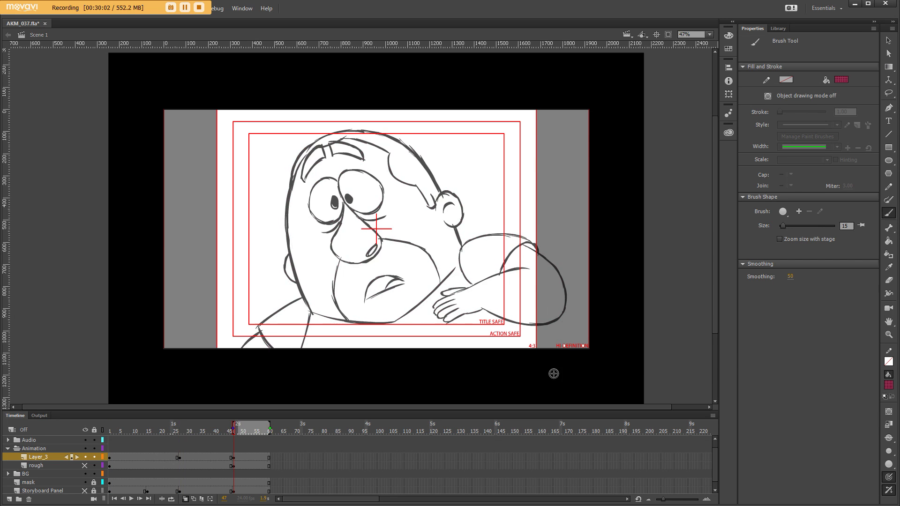
key(shift+comma)
key(shift+period)
key(shift+comma)
key(shift+comma)
key(shift+period)
key(shift+period)
key(shift+comma)
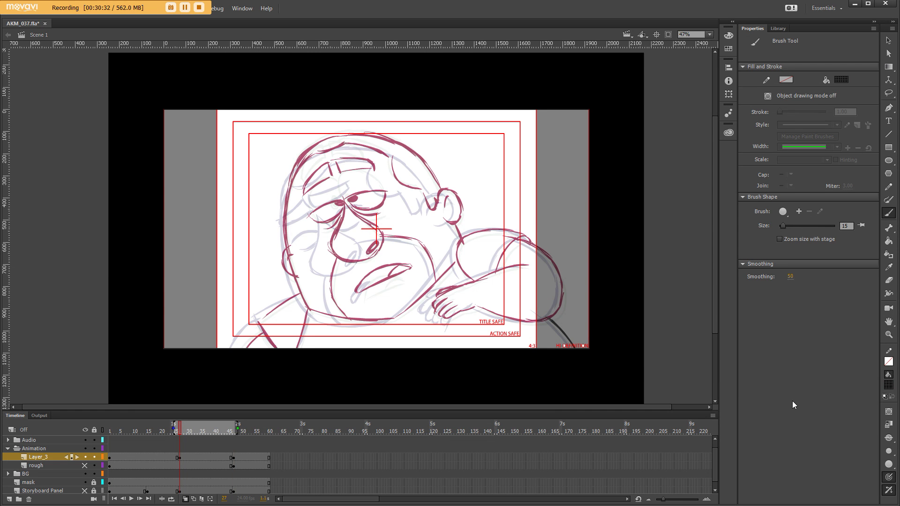
- Turn off onion skinning and compare the drawings at frames 27 and 47, then return to the first frame
click(185, 499)
key(shift+comma)
key(shift+period)
key(shift+period)
key(shift+comma)
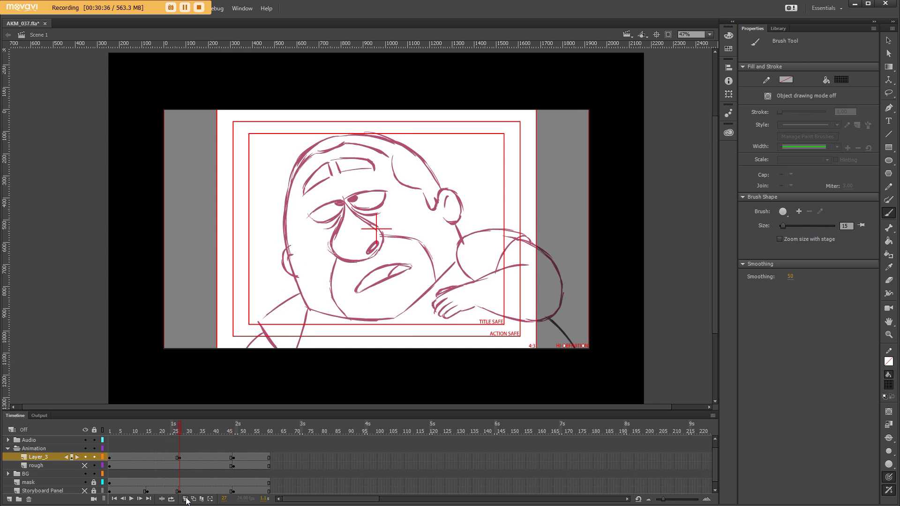
key(shift+comma)
key(shift+period)
key(shift+comma)
key(shift+period)
key(shift+period)
key(shift+comma)
key(shift+period)
key(shift+comma)
key(shift+period)
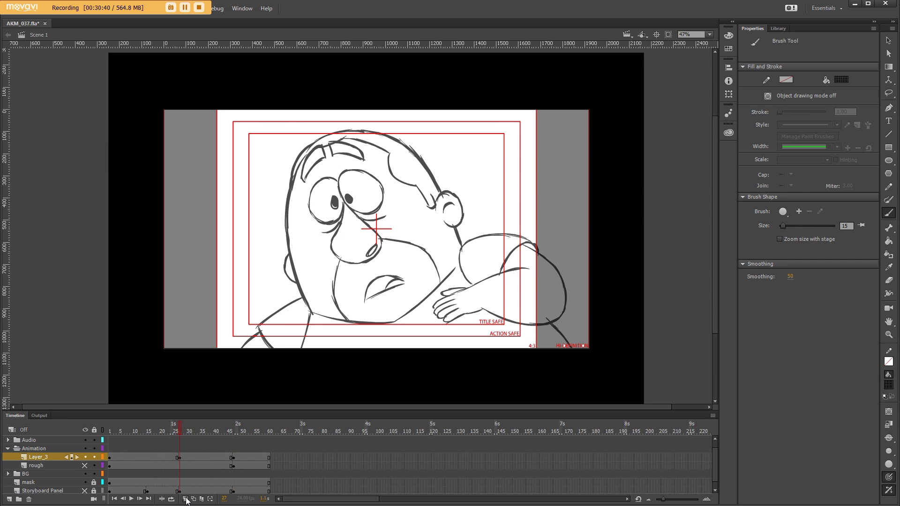
key(shift+comma)
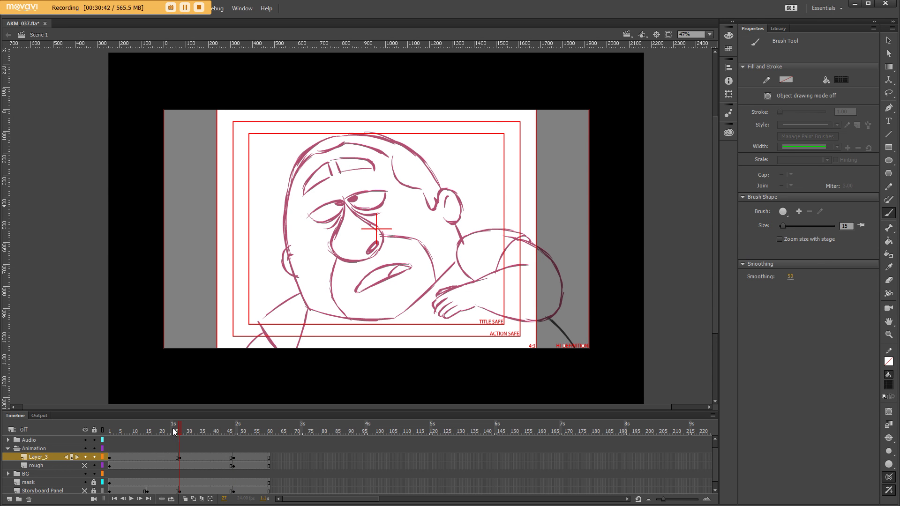
key(shift+comma)
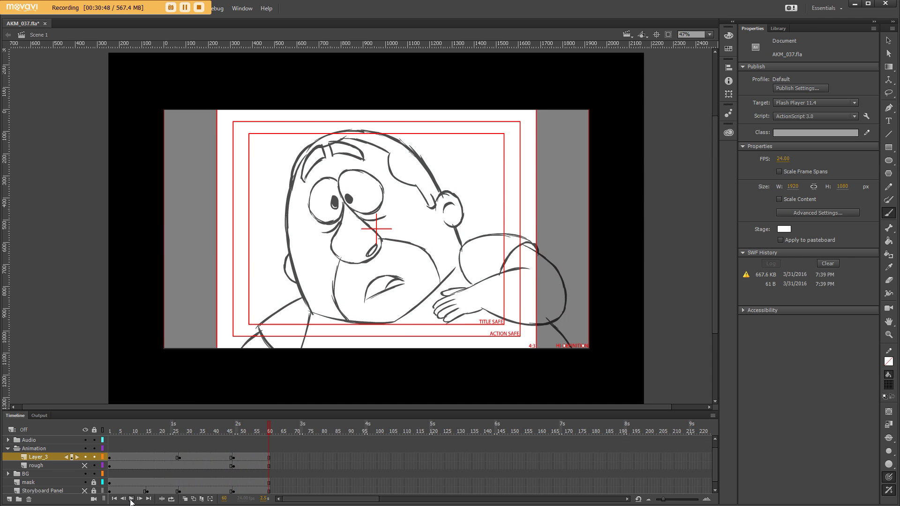
- Re-enable onion skinning back to frame 1 and play the animation from the start
click(172, 500)
drag(250, 430, 107, 430)
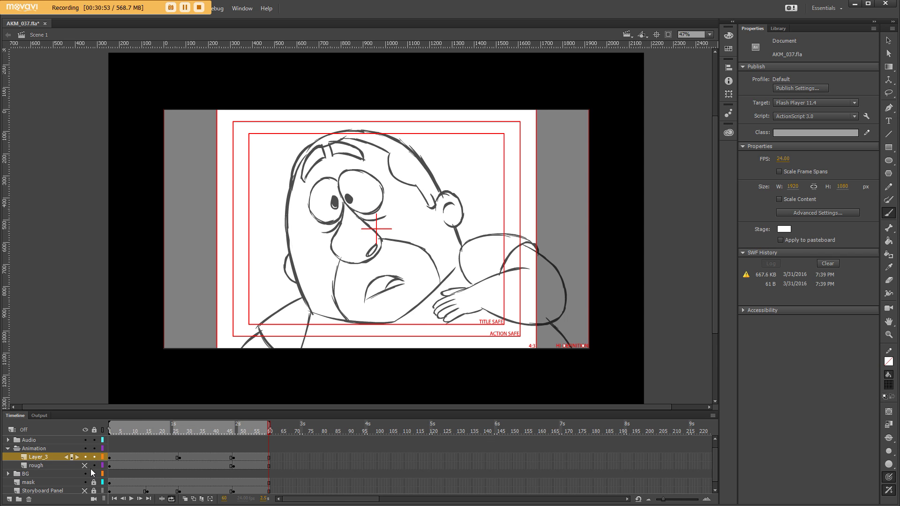
click(133, 499)
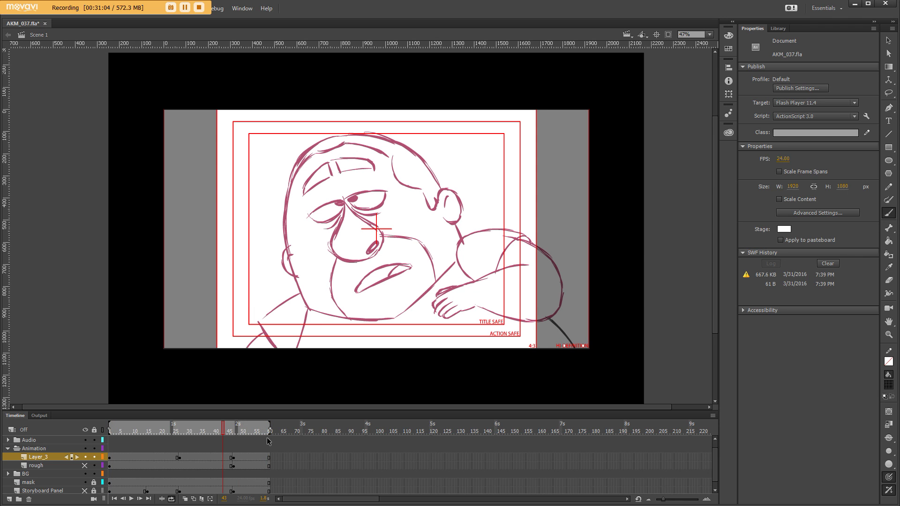
drag(229, 433, 196, 434)
- Set the loop range to frames 25–45 and play the looping section
drag(270, 430, 234, 446)
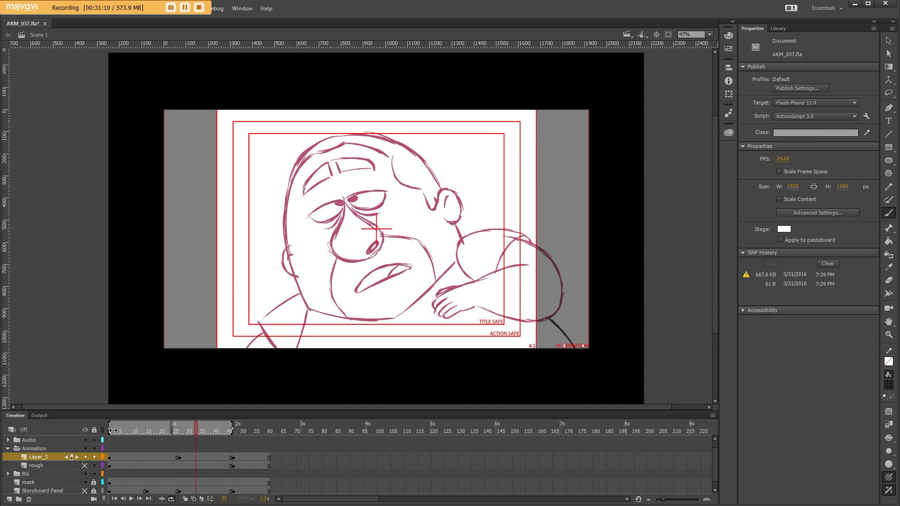
drag(112, 431, 176, 448)
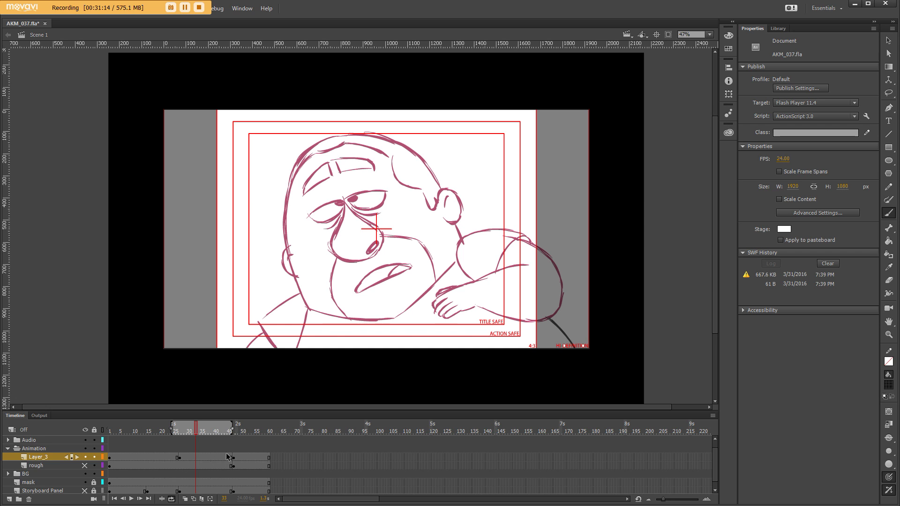
click(128, 500)
- Turn looping off and play the whole reaction once from around frame 5
click(171, 499)
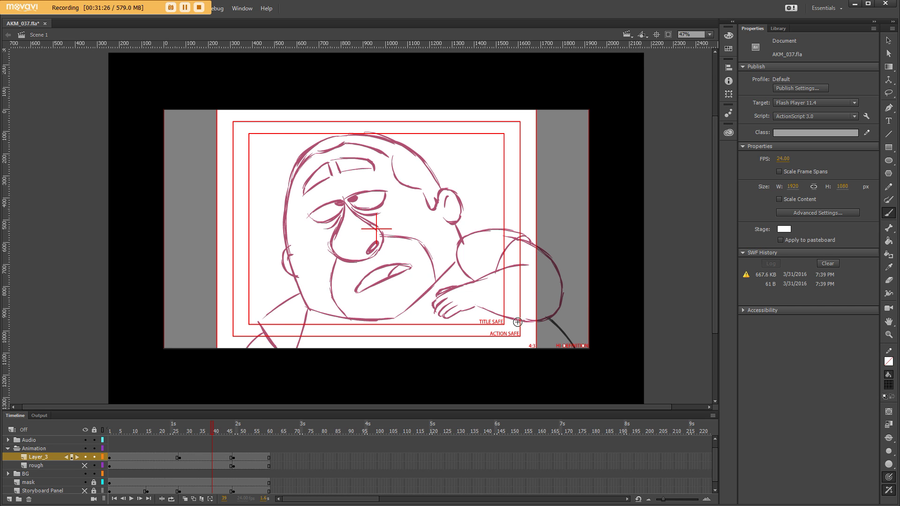
drag(213, 430, 123, 430)
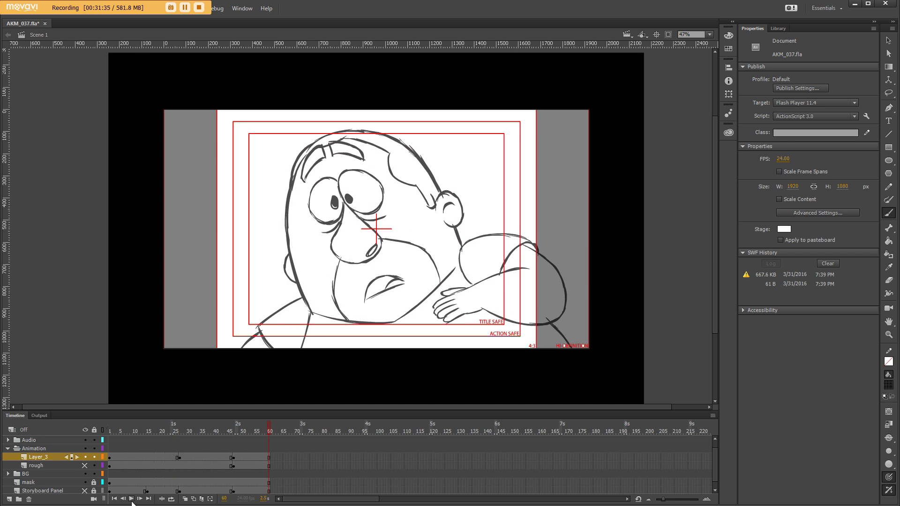
click(172, 431)
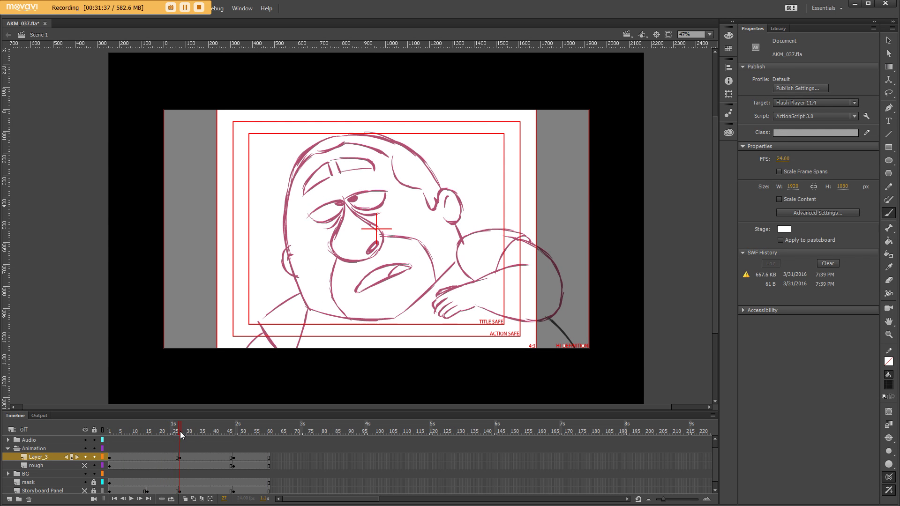
- Insert a blank keyframe between the frame-25 and frame-47 keys
click(234, 466)
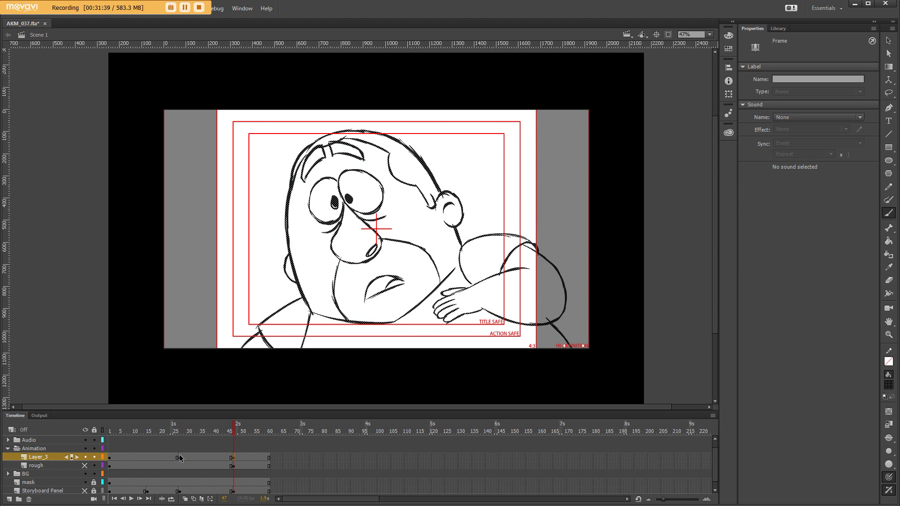
click(179, 457)
click(236, 464)
click(205, 458)
key(F7)
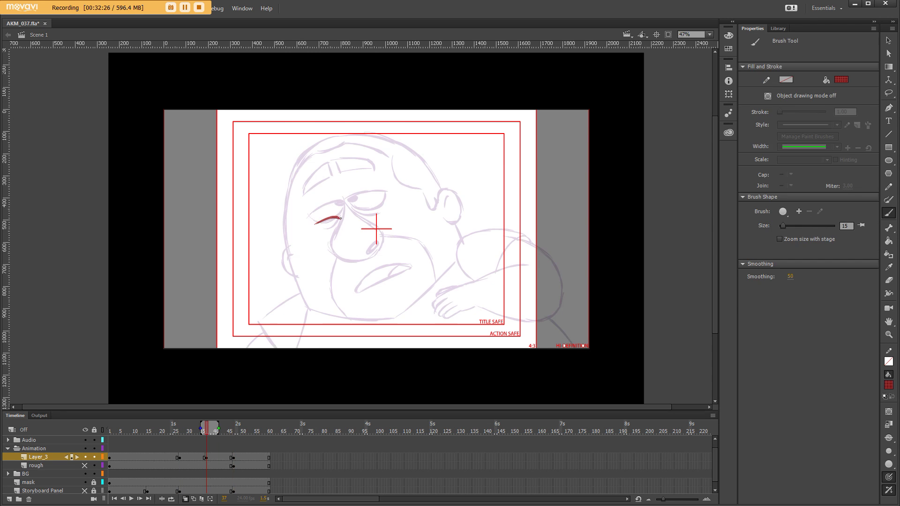
- Sketch the red brows, nose, mouth, jaw, cheek, face contour and ear
mouse_move(355, 211)
mouse_down()
mouse_move(383, 204)
mouse_move(352, 267)
mouse_up()
mouse_move(384, 225)
mouse_down()
mouse_move(336, 242)
mouse_move(330, 224)
mouse_move(343, 199)
mouse_move(383, 188)
mouse_move(384, 223)
mouse_up()
drag(360, 272, 412, 255)
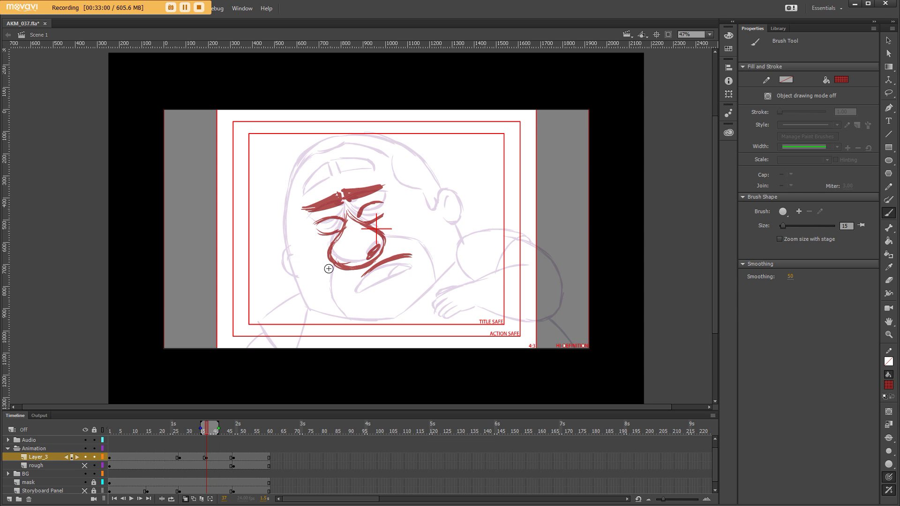
drag(328, 266, 348, 313)
mouse_move(383, 240)
mouse_down()
mouse_move(422, 233)
mouse_move(432, 278)
mouse_up()
drag(316, 276, 301, 283)
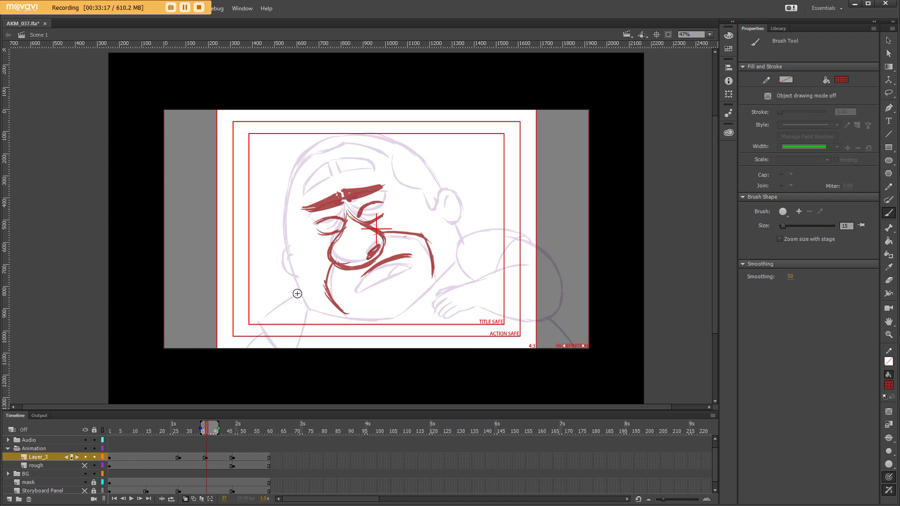
drag(286, 246, 307, 317)
mouse_move(453, 207)
mouse_down()
mouse_move(470, 243)
mouse_move(467, 220)
mouse_up()
drag(285, 197, 283, 253)
mouse_move(315, 173)
mouse_down()
mouse_move(356, 161)
mouse_move(443, 207)
mouse_move(305, 313)
mouse_up()
- Draw red cheek, jaw, neck and shoulder lines, checking against neighbouring drawings
key(ctrl+z)
key(comma)
key(period)
drag(285, 247, 280, 279)
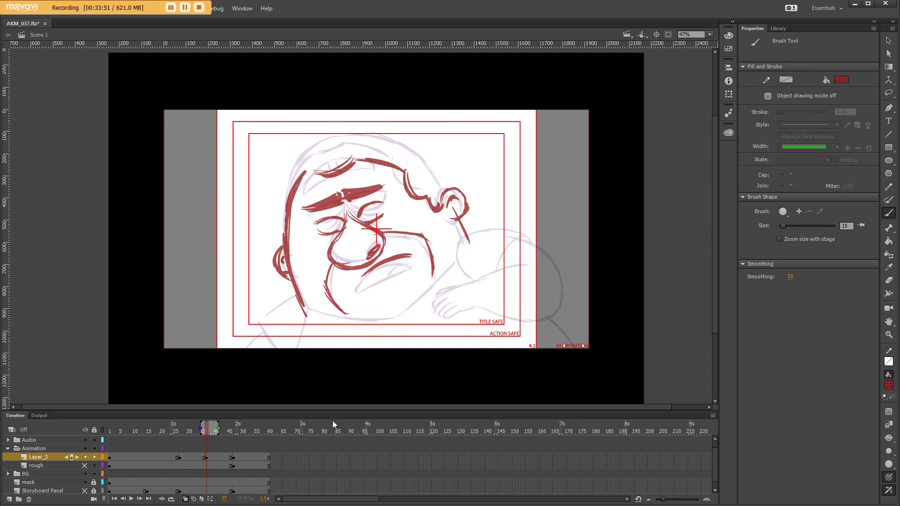
drag(305, 314, 400, 327)
key(comma)
key(period)
drag(235, 348, 270, 312)
drag(461, 265, 517, 224)
key(comma)
key(period)
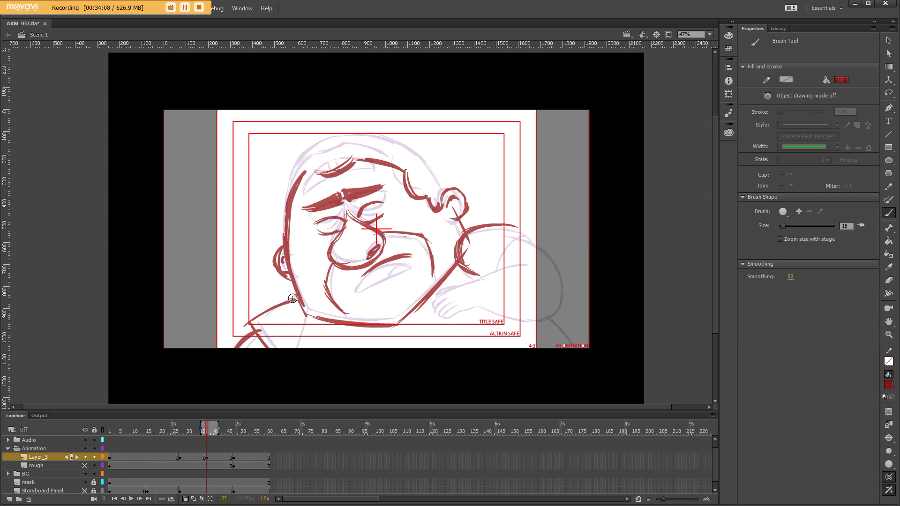
drag(303, 314, 295, 348)
drag(547, 314, 584, 346)
- Draw the red arm, hand and fingers, thicken the head outline, then disable onion skin
mouse_move(475, 279)
mouse_down()
mouse_move(442, 318)
mouse_move(440, 309)
mouse_move(539, 259)
mouse_up()
drag(482, 317, 560, 300)
drag(517, 237, 569, 315)
drag(495, 273, 529, 230)
key(comma)
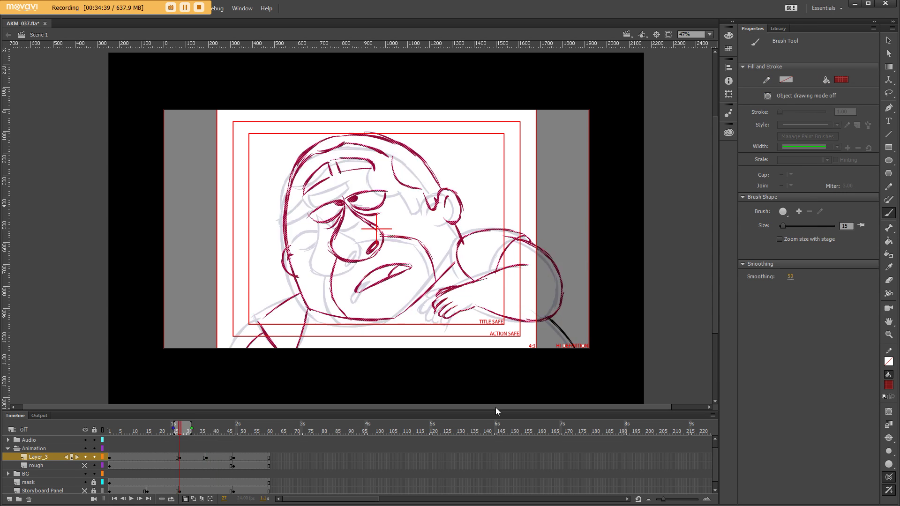
key(period)
mouse_move(289, 206)
mouse_down()
mouse_move(366, 143)
mouse_move(439, 187)
mouse_up()
drag(339, 156, 444, 191)
drag(315, 173, 303, 173)
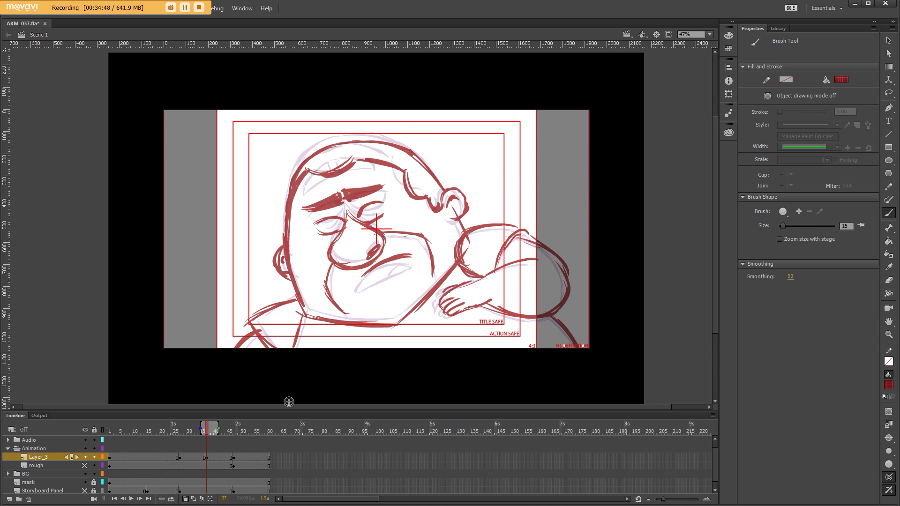
click(187, 498)
- Step back and forth through the drawings to check the timing
key(comma)
key(period)
key(period)
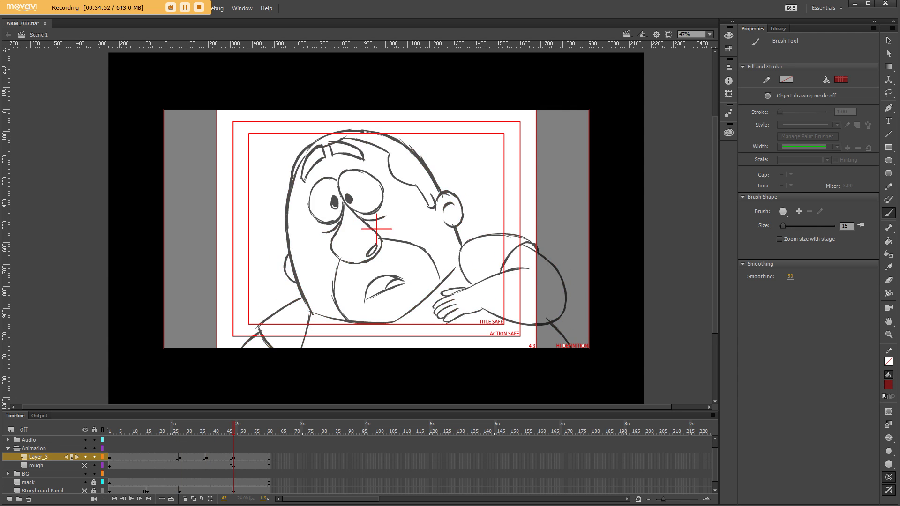
key(comma)
key(period)
key(comma)
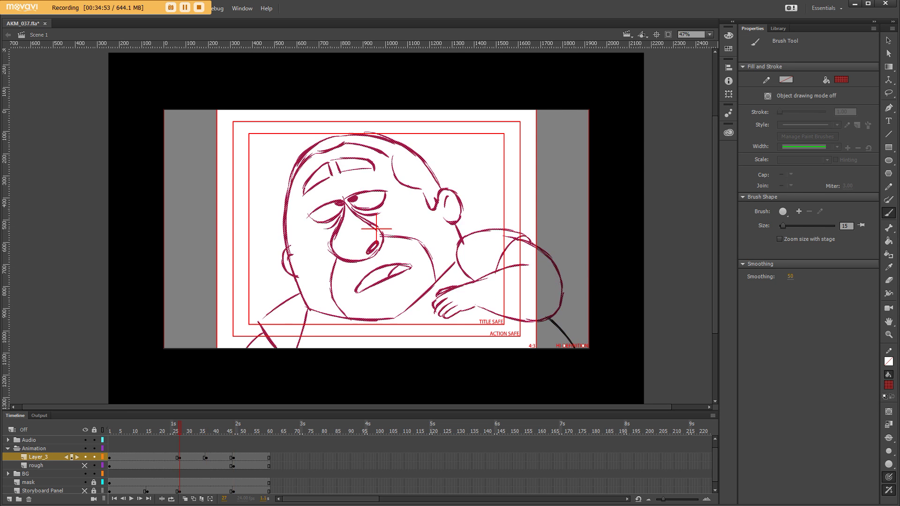
key(period)
key(comma)
key(comma)
key(period)
key(period)
key(shift+comma)
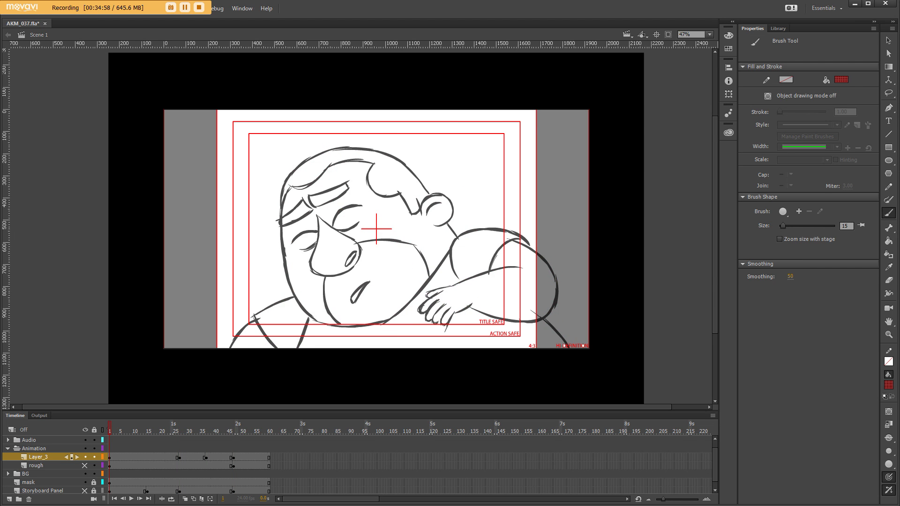
key(Return)
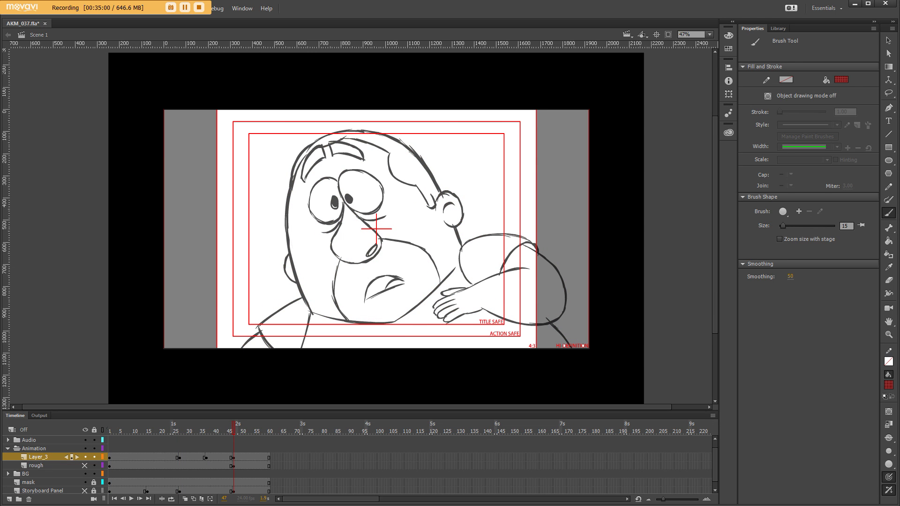
drag(246, 433, 149, 431)
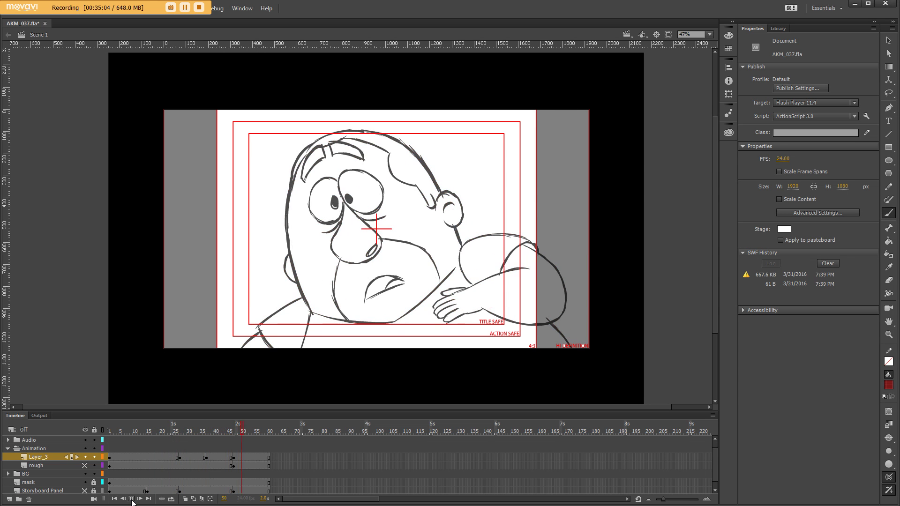
- Loop playback over roughly frames 25–45, then stop near the frame-47 drawing
click(131, 500)
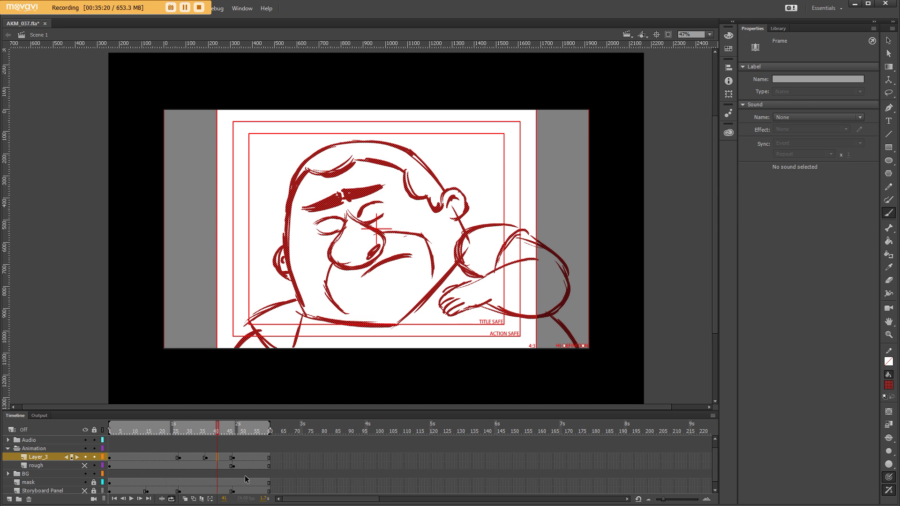
drag(248, 478, 207, 460)
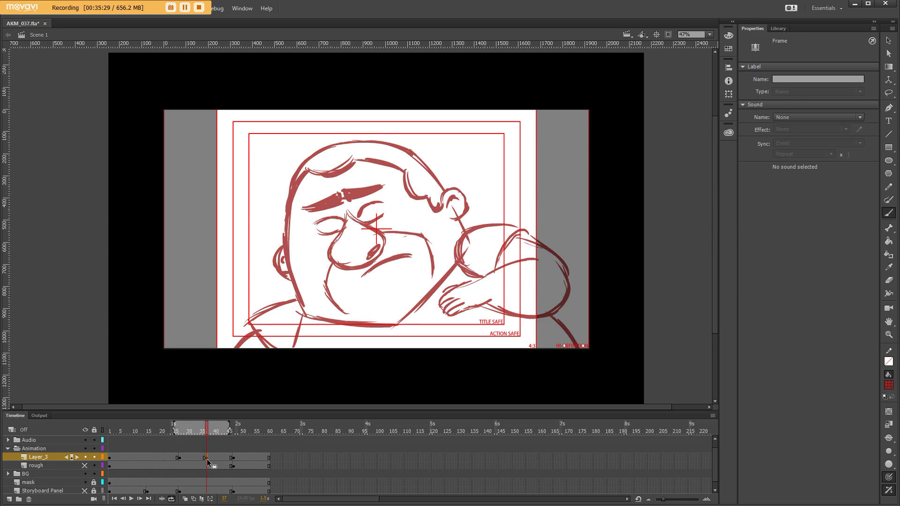
click(232, 467)
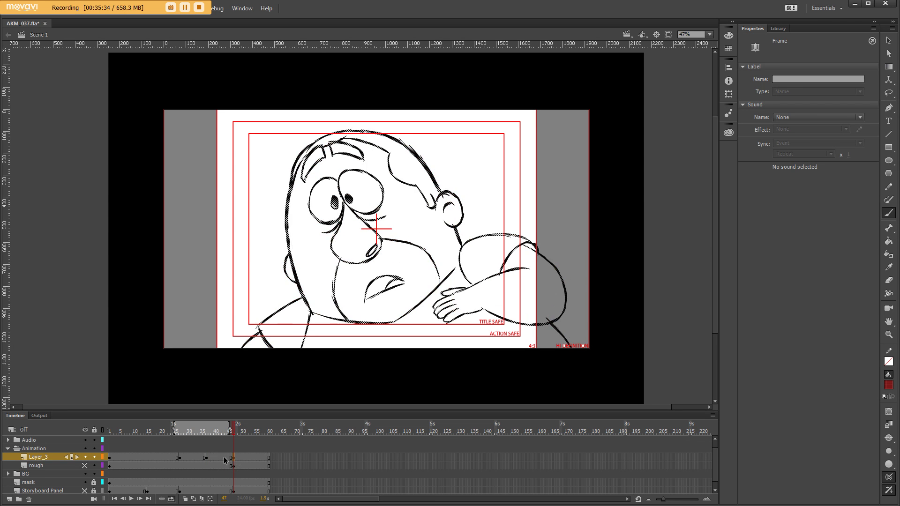
click(236, 461)
key(Return)
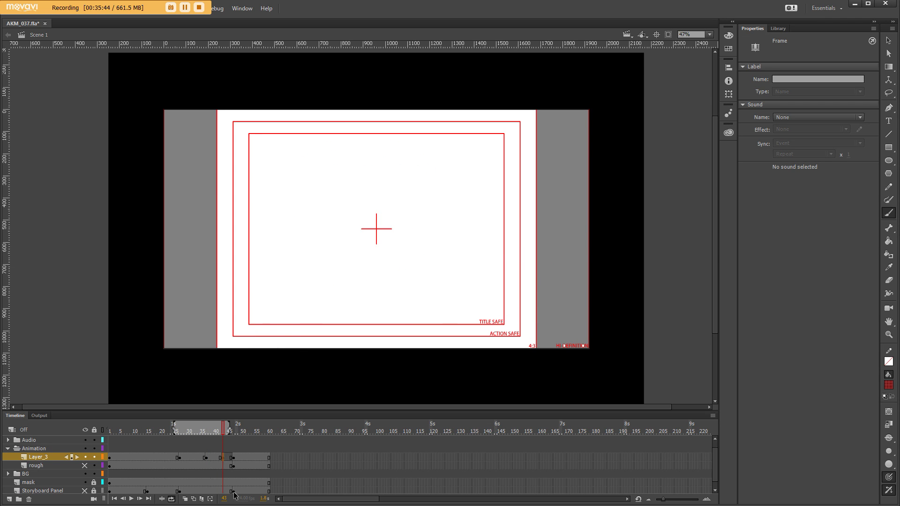
- Add a blank keyframe at frame 43 with onion skin widened slightly earlier, and test the Brush
click(172, 499)
click(194, 499)
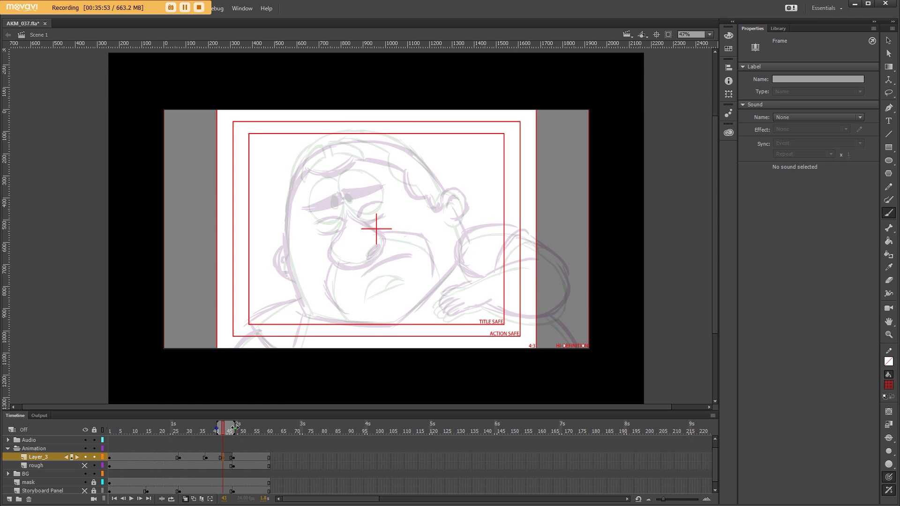
drag(219, 428, 223, 430)
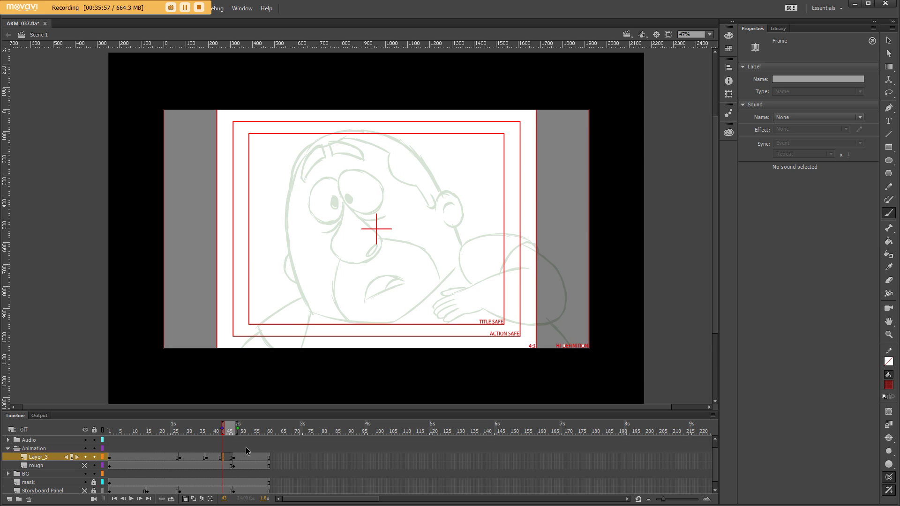
click(234, 458)
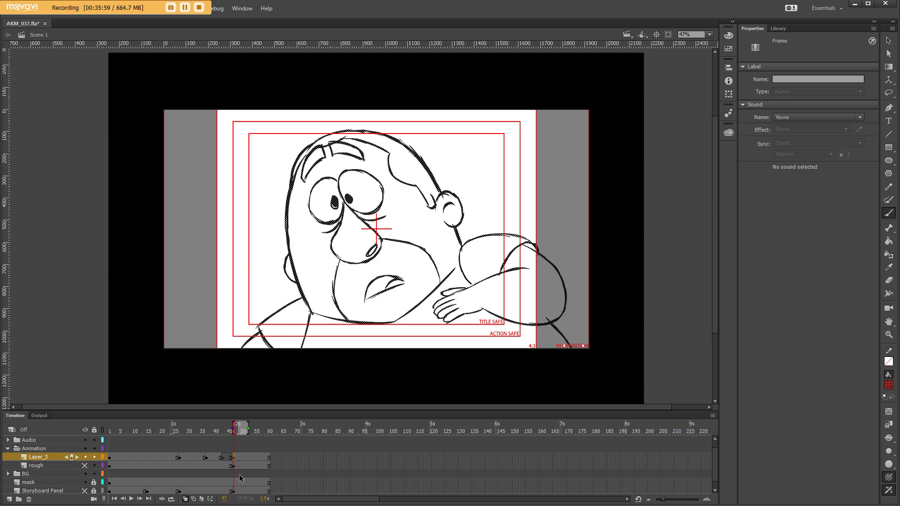
click(223, 459)
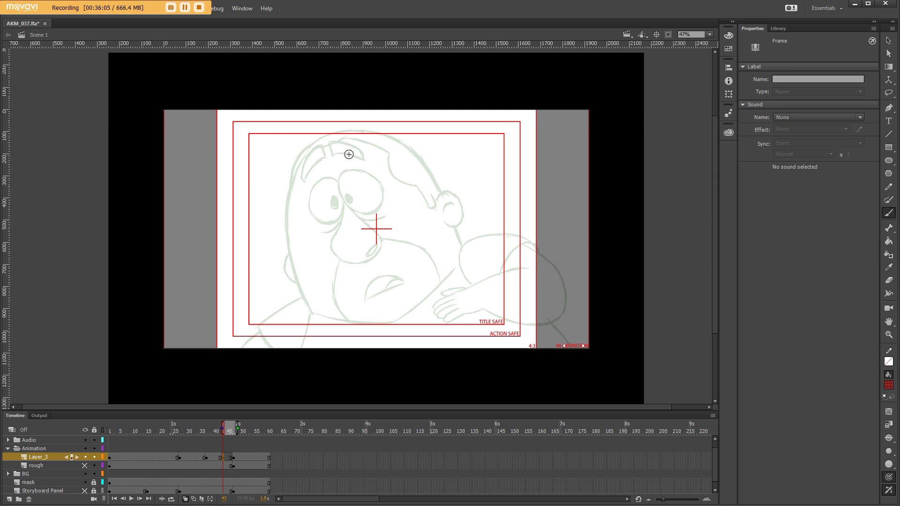
key(b)
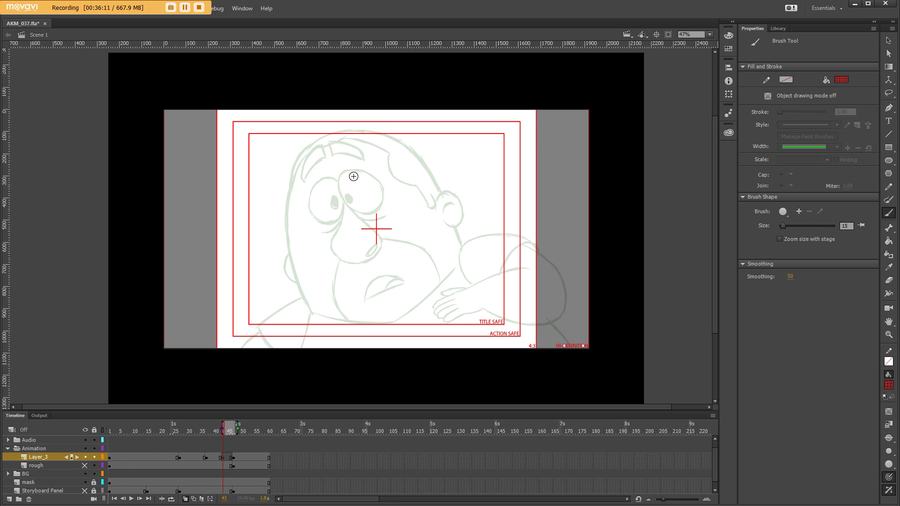
click(340, 168)
key(ctrl+z)
scroll(651, 221, up, 1)
- Paint the red pupils, brow, eye outlines, under-eye strokes and nose
mouse_move(266, 187)
mouse_down()
mouse_move(272, 195)
mouse_move(254, 201)
mouse_up()
mouse_move(262, 156)
mouse_down()
mouse_move(260, 178)
mouse_move(310, 193)
mouse_up()
mouse_move(229, 176)
mouse_down()
mouse_move(253, 220)
mouse_move(263, 218)
mouse_up()
drag(315, 208, 296, 218)
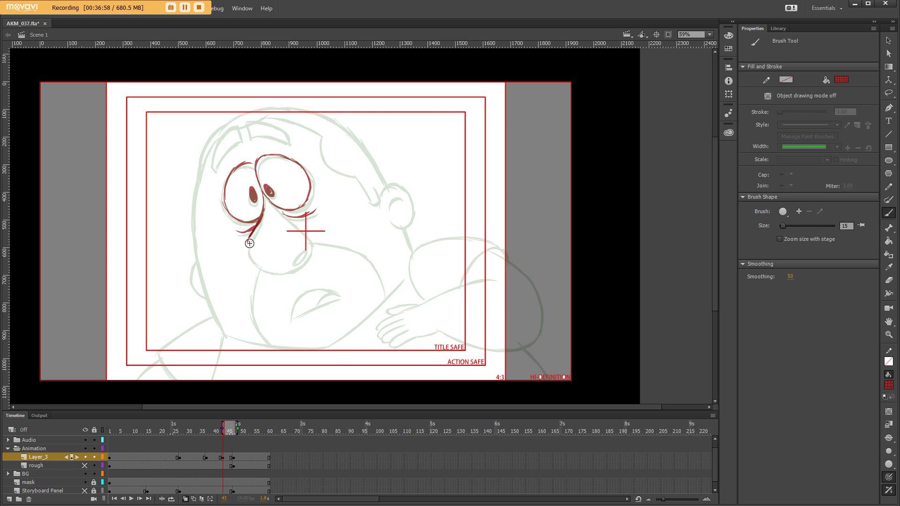
mouse_move(250, 242)
mouse_down()
mouse_move(303, 245)
mouse_move(295, 263)
mouse_up()
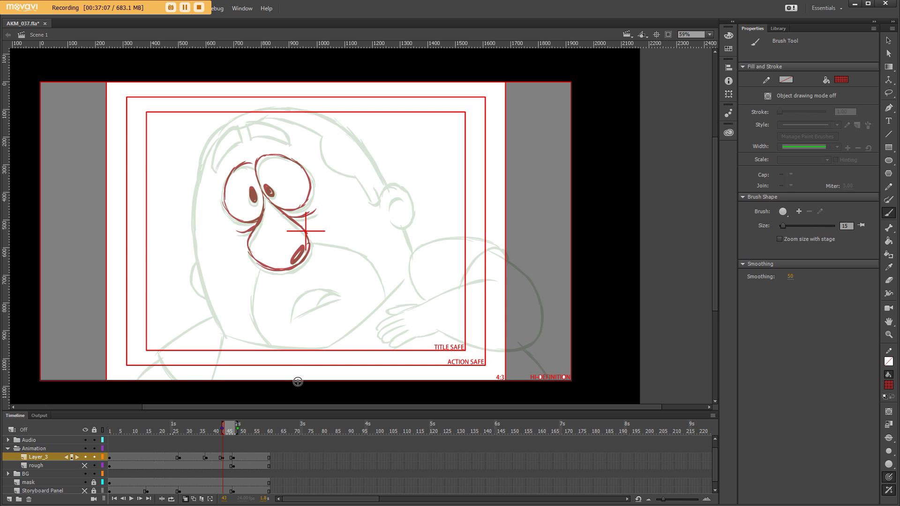
- Flip repeatedly between the frame-43 in-between and neighbouring poses to compare
key(comma)
key(period)
key(comma)
key(period)
key(period)
key(comma)
key(period)
key(comma)
key(period)
key(comma)
key(period)
key(comma)
key(period)
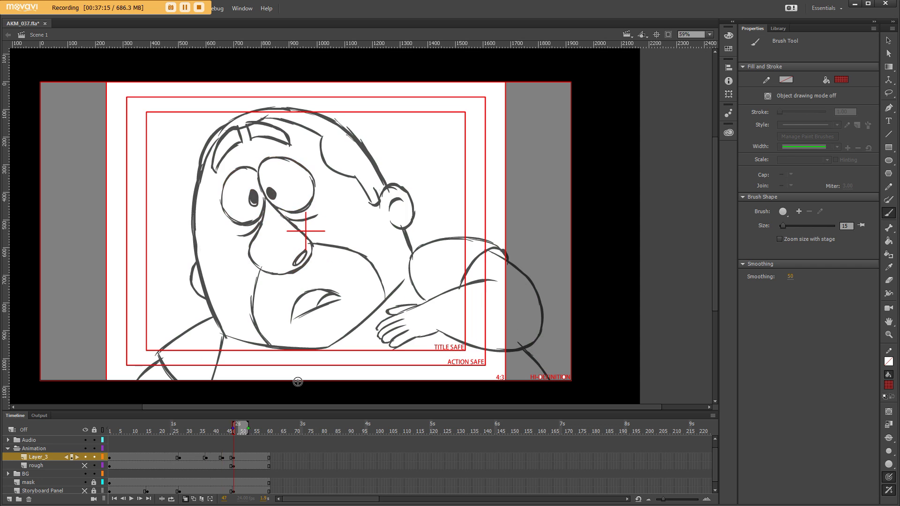
key(comma)
key(comma)
key(period)
key(comma)
key(period)
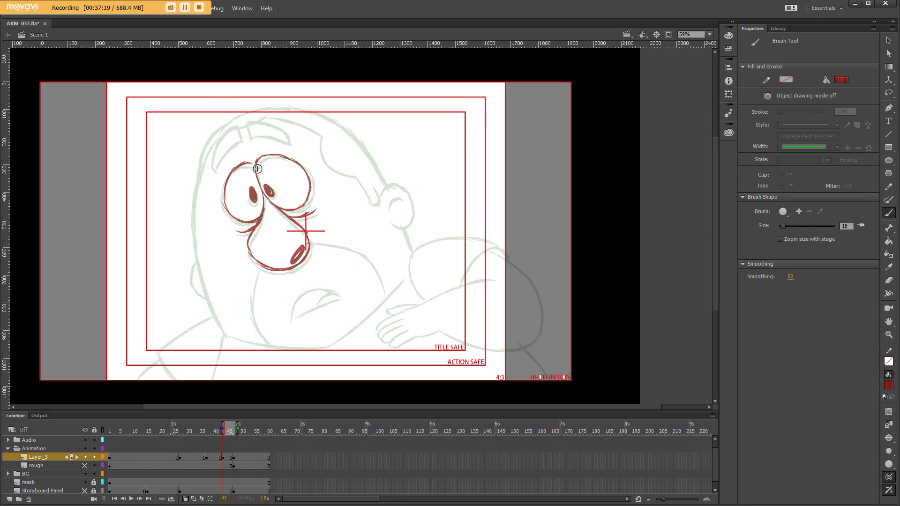
key(comma)
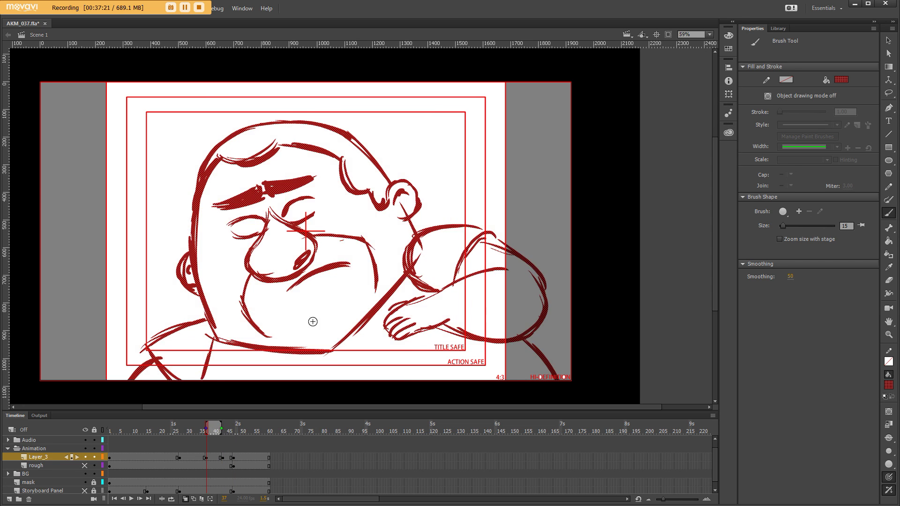
key(period)
key(comma)
key(period)
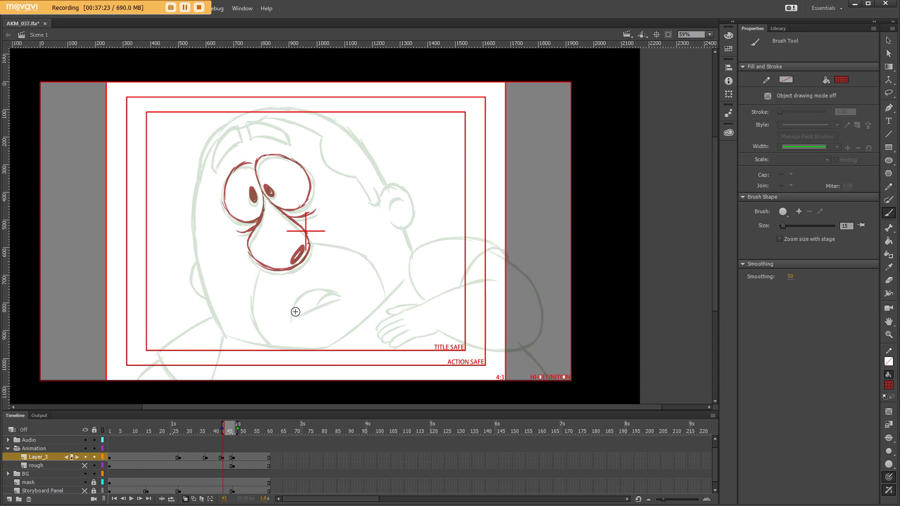
- Draw the red mouth, jaw, cheek contours and forehead brows, discarding a trial guide line
mouse_move(293, 325)
mouse_down()
mouse_move(301, 303)
mouse_move(332, 297)
mouse_up()
drag(288, 253, 243, 137)
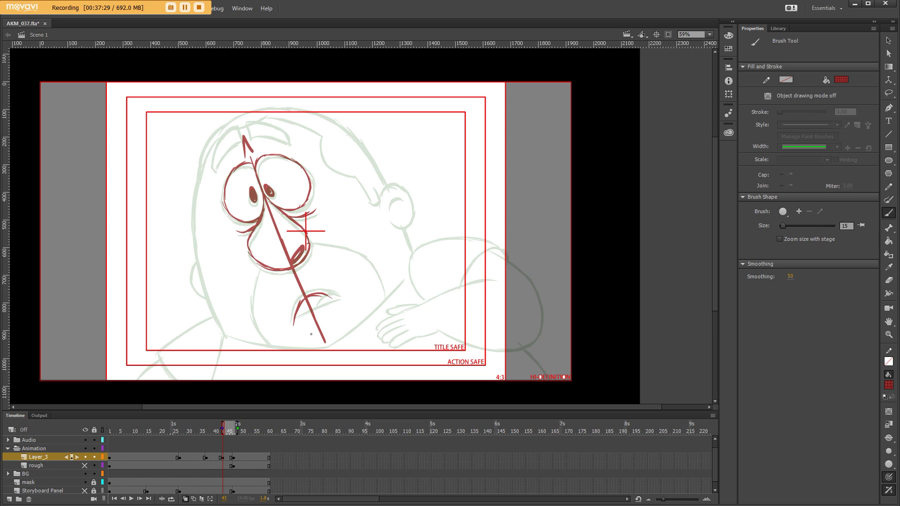
drag(301, 325, 330, 348)
key(ctrl+z)
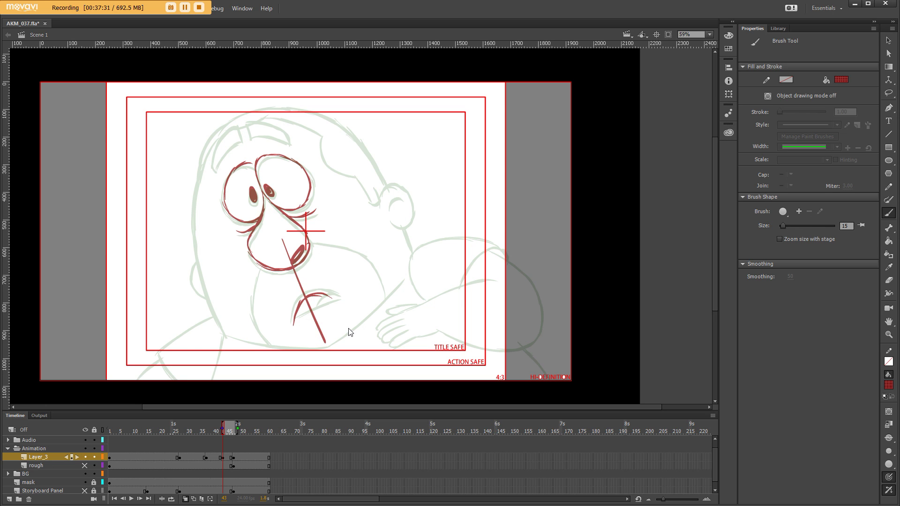
key(ctrl+z)
key(ctrl+z)
drag(293, 326, 338, 306)
drag(255, 270, 285, 353)
drag(306, 240, 383, 308)
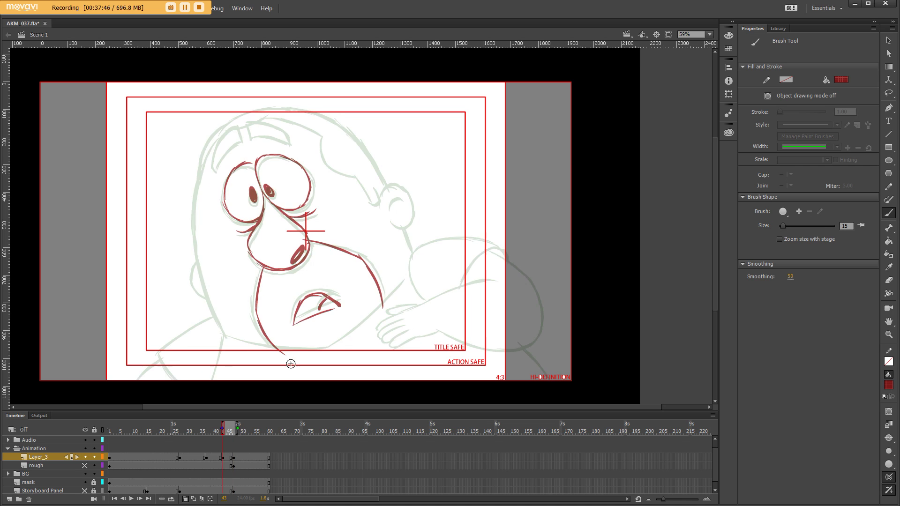
mouse_move(227, 342)
mouse_down()
mouse_move(196, 190)
mouse_move(244, 118)
mouse_up()
drag(243, 118, 284, 137)
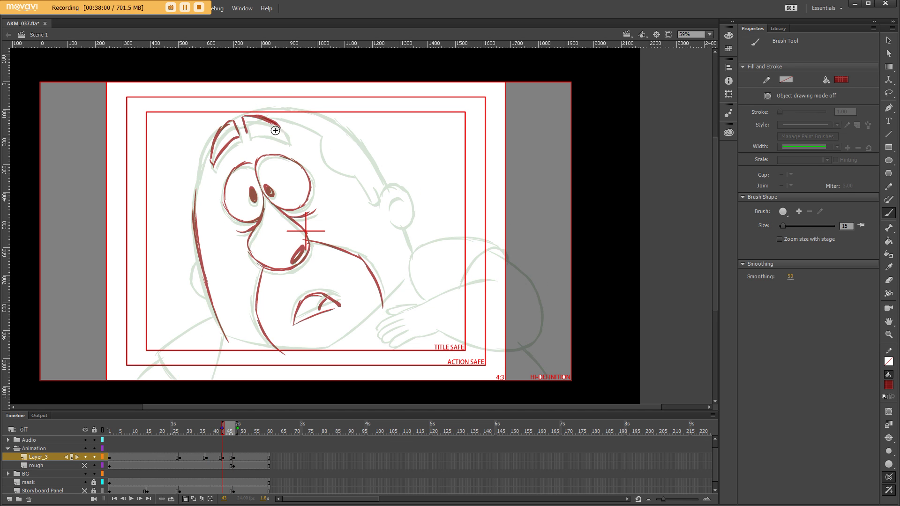
- Add the red ear and extra cheek and head-contour strokes, checking against the other pose
drag(387, 197, 395, 230)
drag(210, 264, 203, 301)
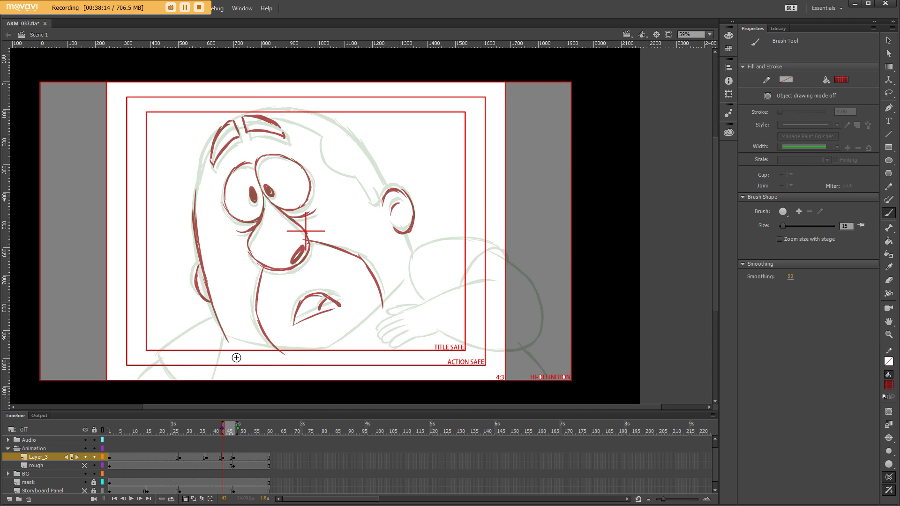
key(comma)
key(period)
drag(320, 156, 379, 203)
drag(402, 197, 448, 230)
drag(248, 193, 240, 231)
key(comma)
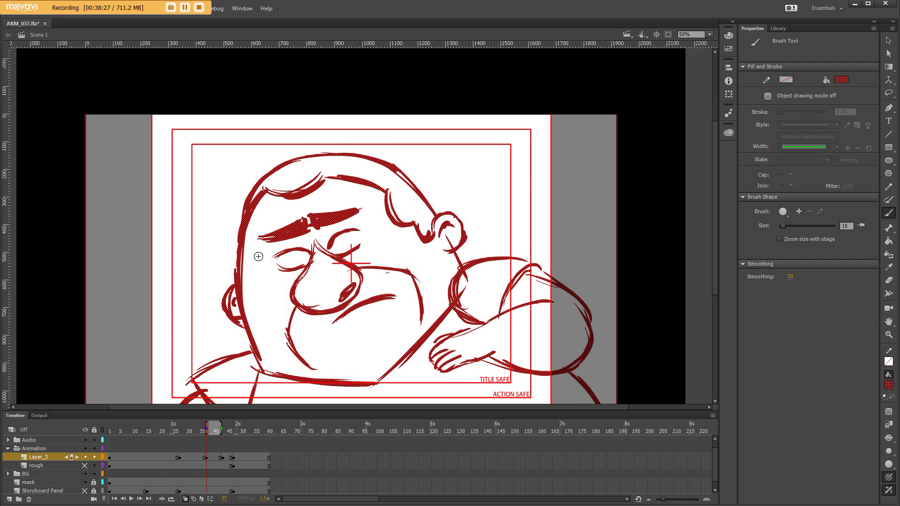
key(period)
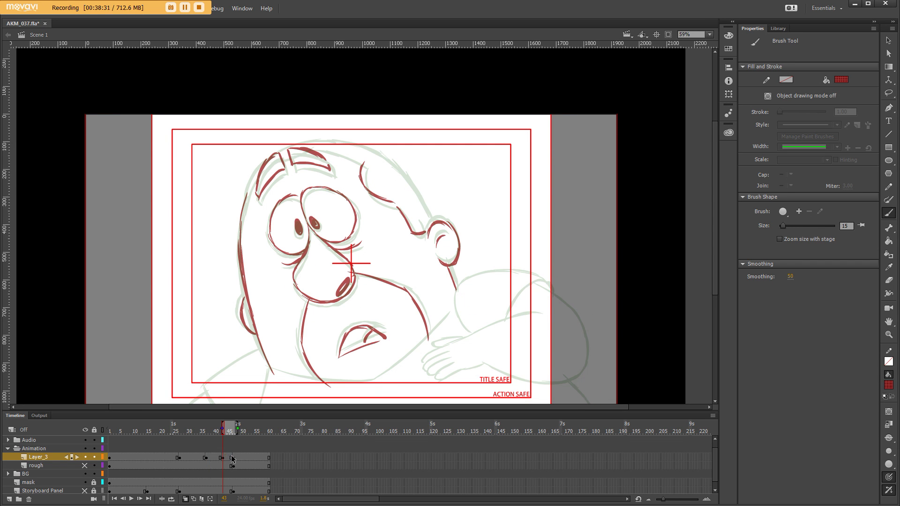
click(206, 458)
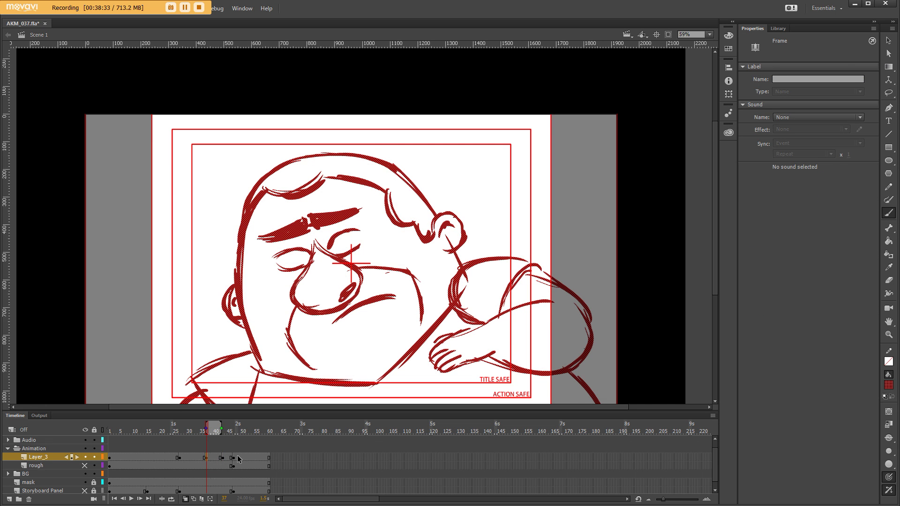
click(234, 457)
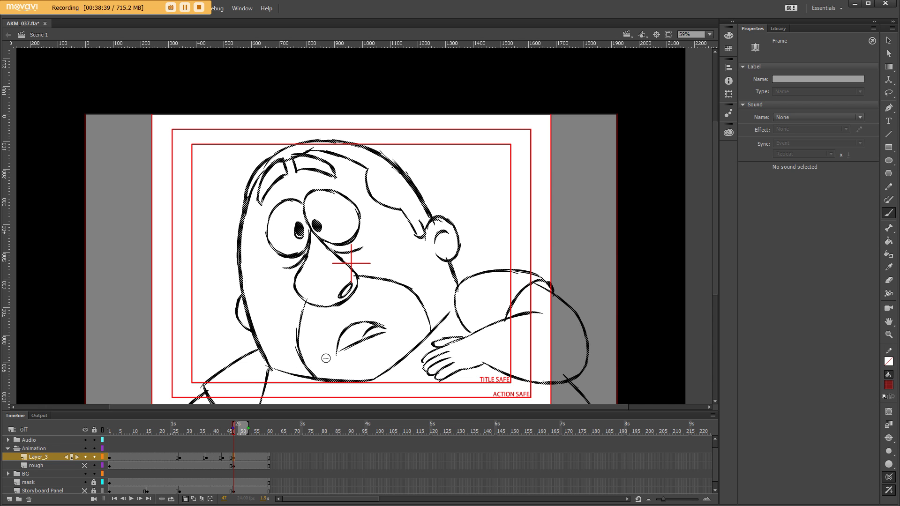
click(217, 457)
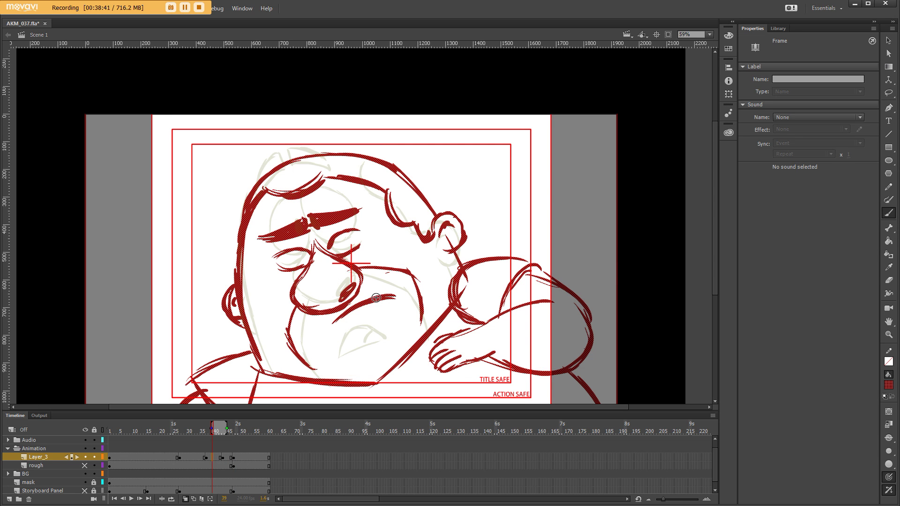
click(232, 458)
drag(363, 313, 366, 358)
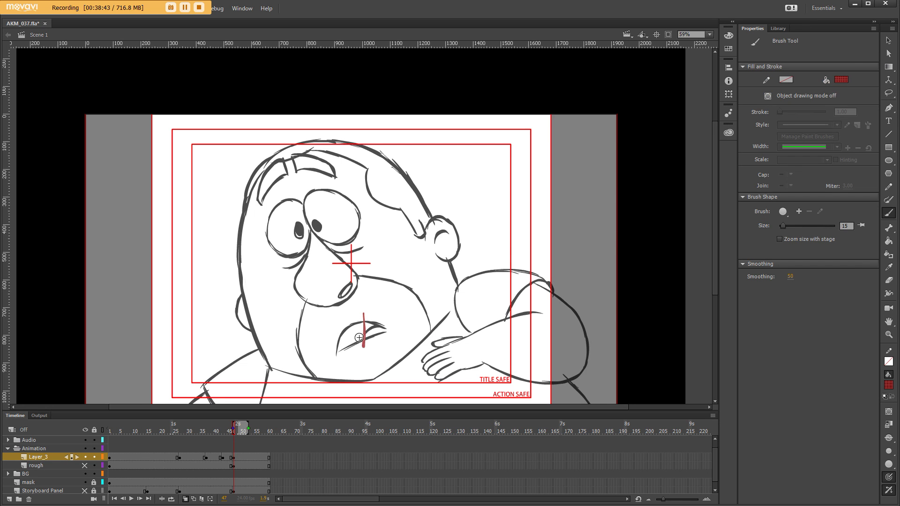
key(ctrl+z)
drag(364, 321, 360, 362)
key(ctrl+z)
click(234, 457)
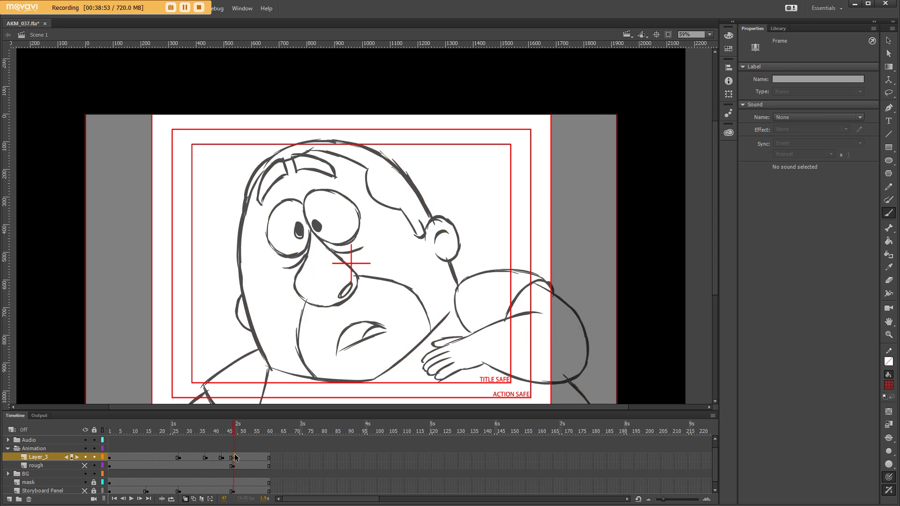
mouse_move(308, 226)
mouse_down()
mouse_move(291, 173)
mouse_move(306, 187)
mouse_up()
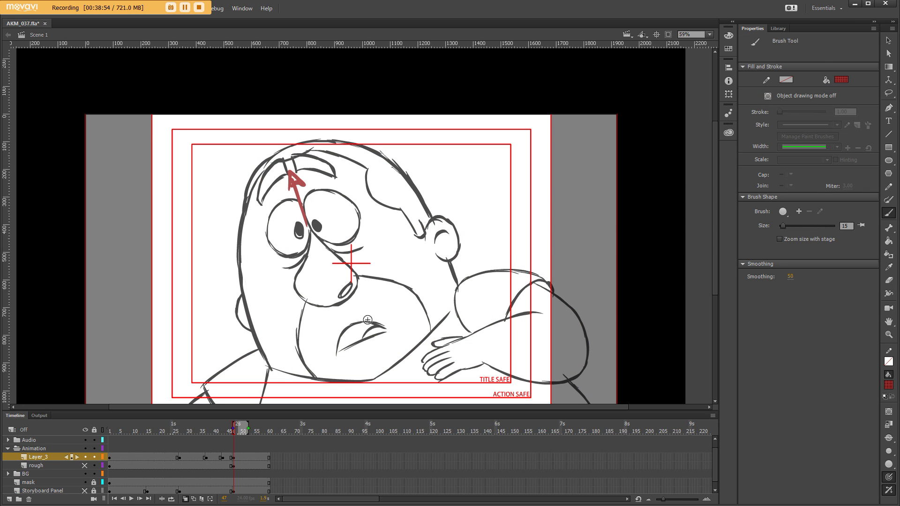
key(ctrl+z)
key(ctrl+z)
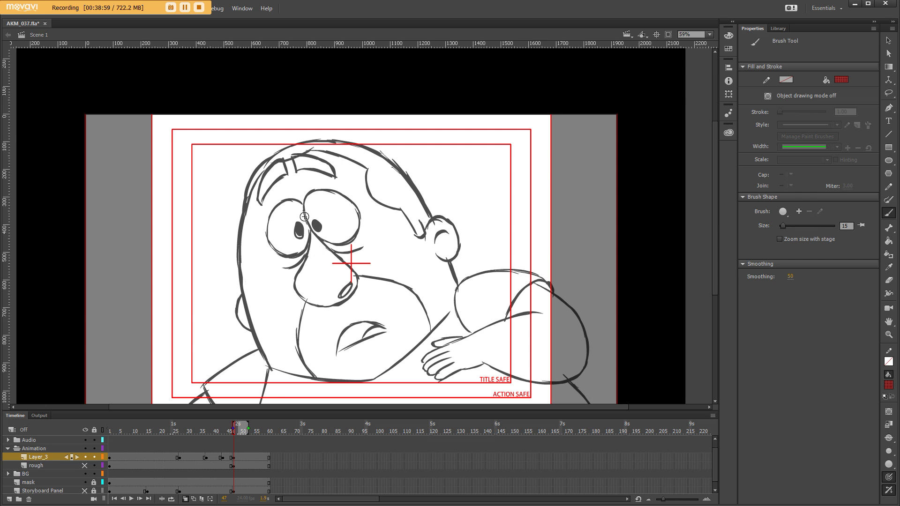
mouse_move(314, 244)
mouse_down()
mouse_move(291, 178)
mouse_move(296, 185)
mouse_up()
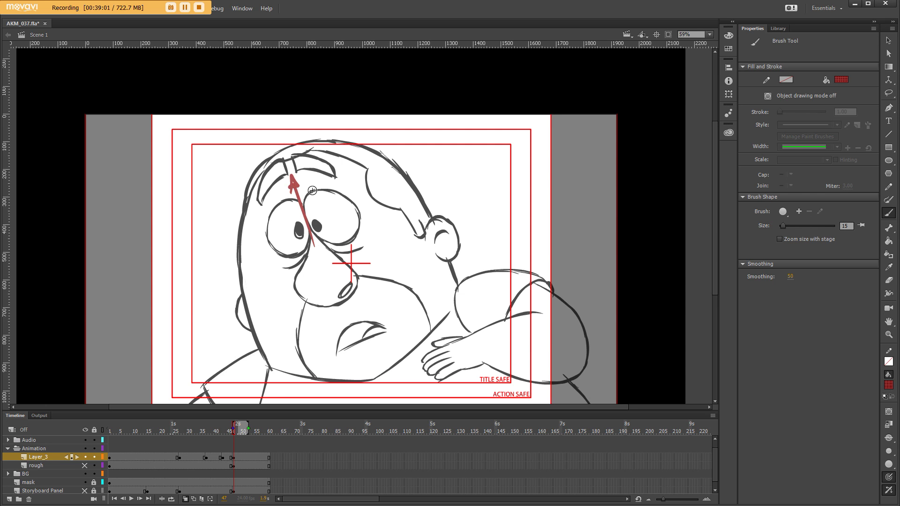
key(ctrl+z)
key(ctrl+z)
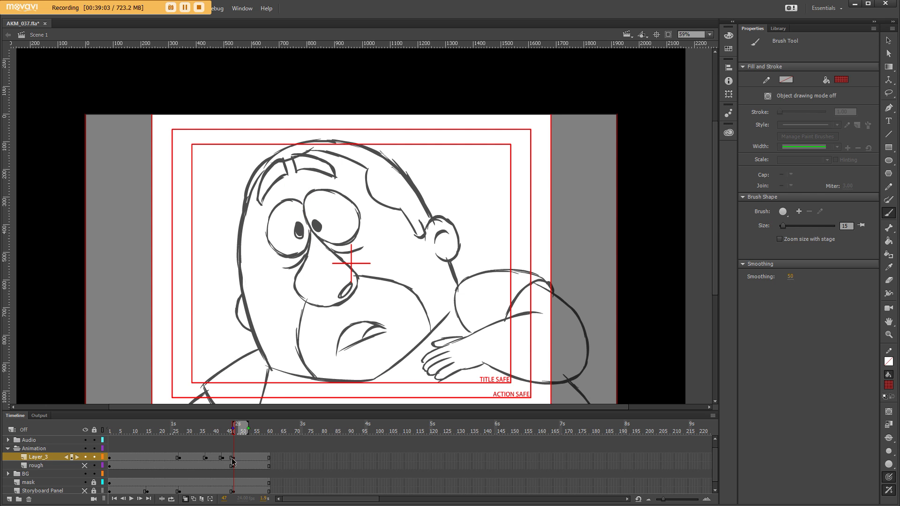
click(236, 458)
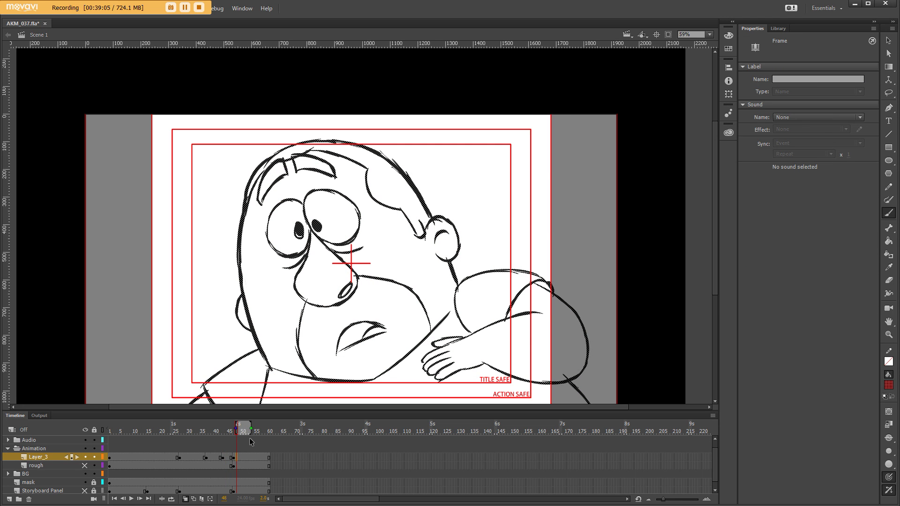
key(comma)
key(comma)
key(period)
click(223, 460)
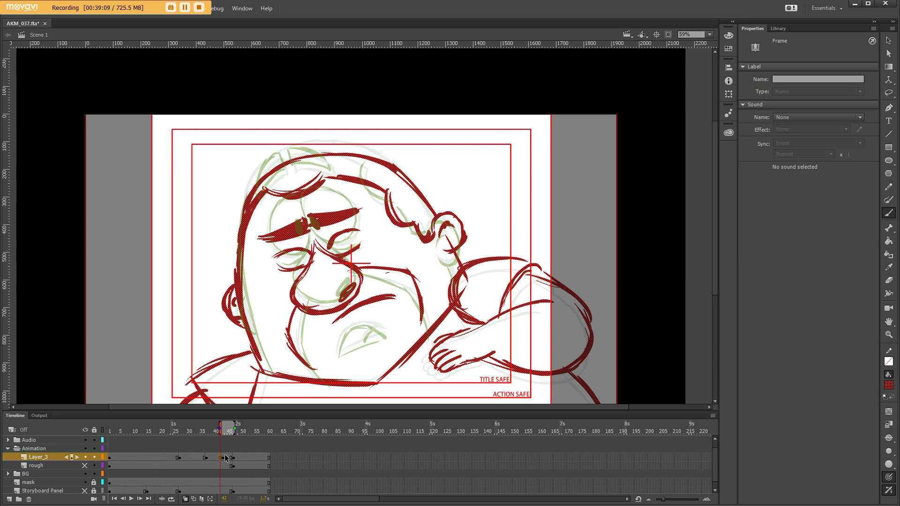
key(period)
- Ink the head outline in red, comparing against the grey drawing
drag(243, 243, 426, 219)
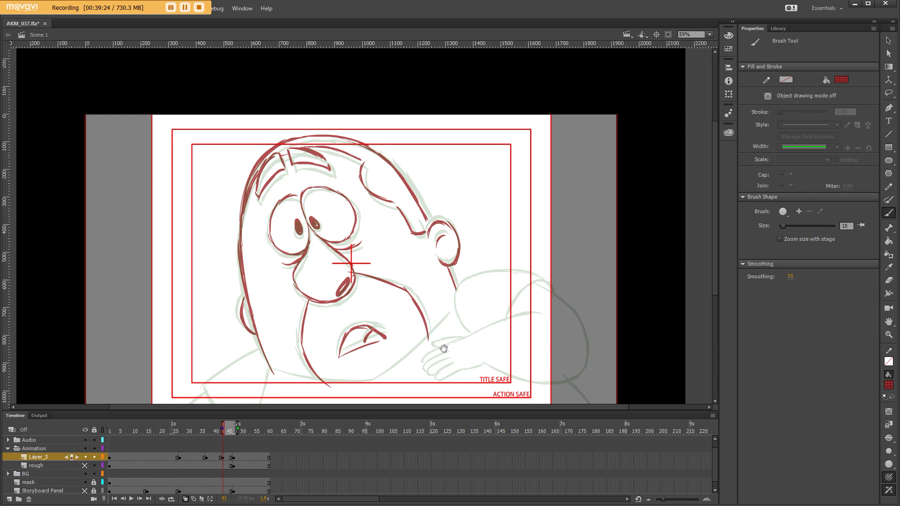
drag(444, 348, 447, 329)
key(comma)
key(period)
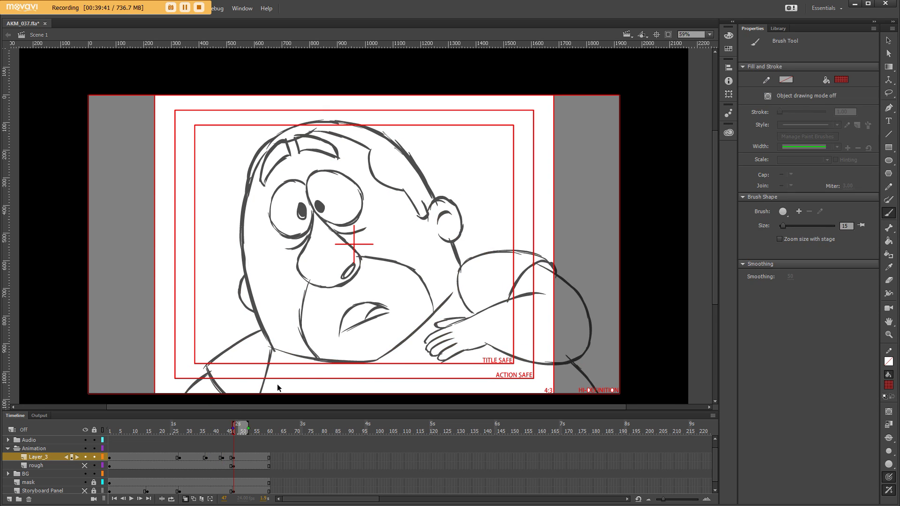
key(comma)
key(comma)
drag(480, 267, 436, 250)
key(comma)
key(comma)
key(comma)
key(period)
key(period)
key(period)
key(comma)
key(comma)
key(comma)
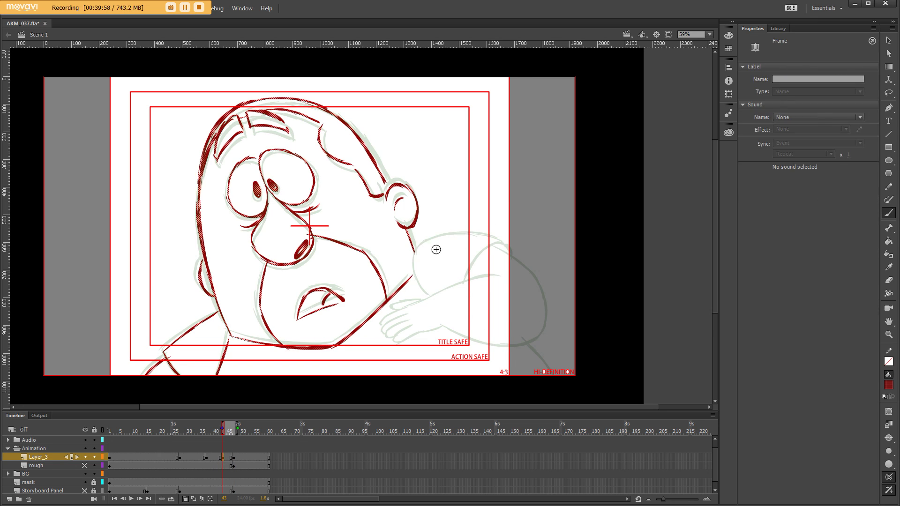
- Ink the red arm outline and hand fingers, then zoom out to the whole stage
mouse_move(502, 239)
mouse_down()
mouse_move(412, 263)
mouse_move(466, 269)
mouse_move(507, 242)
mouse_up()
drag(492, 282, 459, 267)
mouse_move(450, 236)
mouse_down()
mouse_move(479, 287)
mouse_move(478, 331)
mouse_up()
key(comma)
key(period)
mouse_move(321, 307)
mouse_down()
mouse_move(359, 289)
mouse_move(387, 336)
mouse_up()
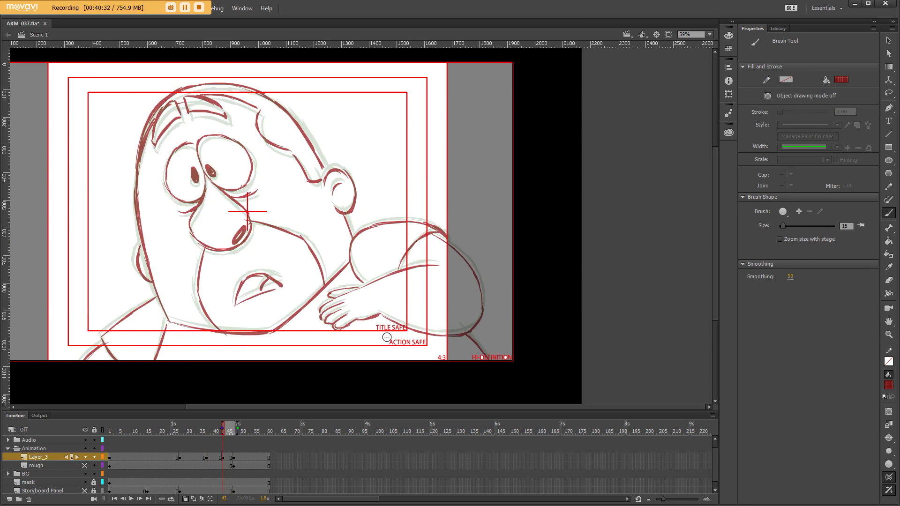
key(ctrl+minus)
key(comma)
key(comma)
key(comma)
- Play the sequence looping over frames 1–60, then stop it
key(comma)
key(comma)
key(comma)
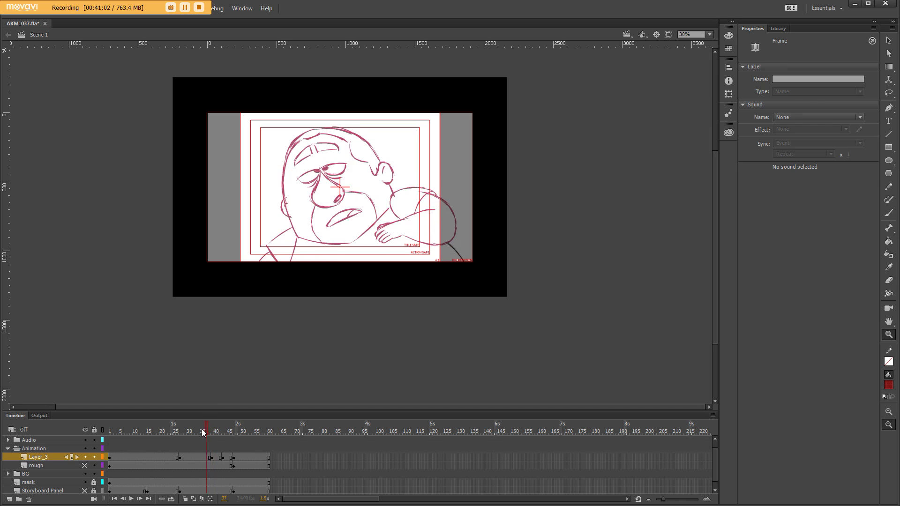
key(comma)
key(comma)
key(comma)
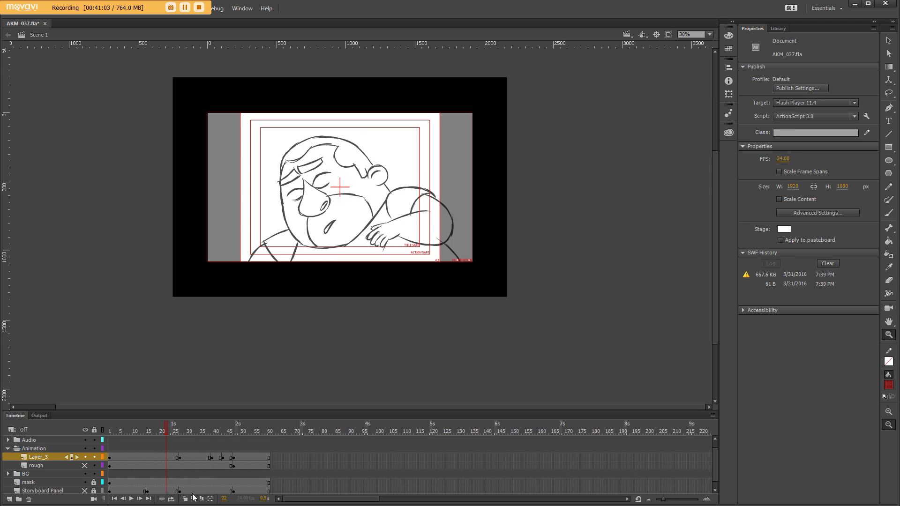
click(171, 499)
click(131, 499)
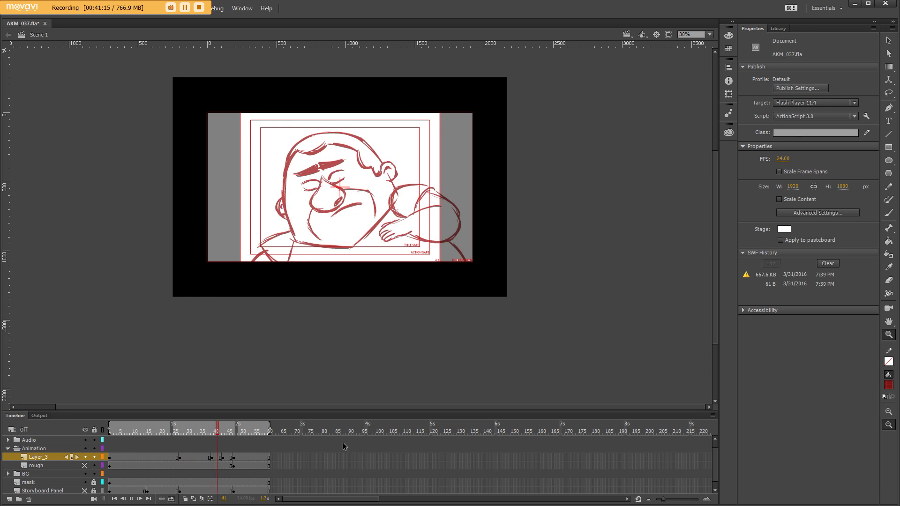
key(Return)
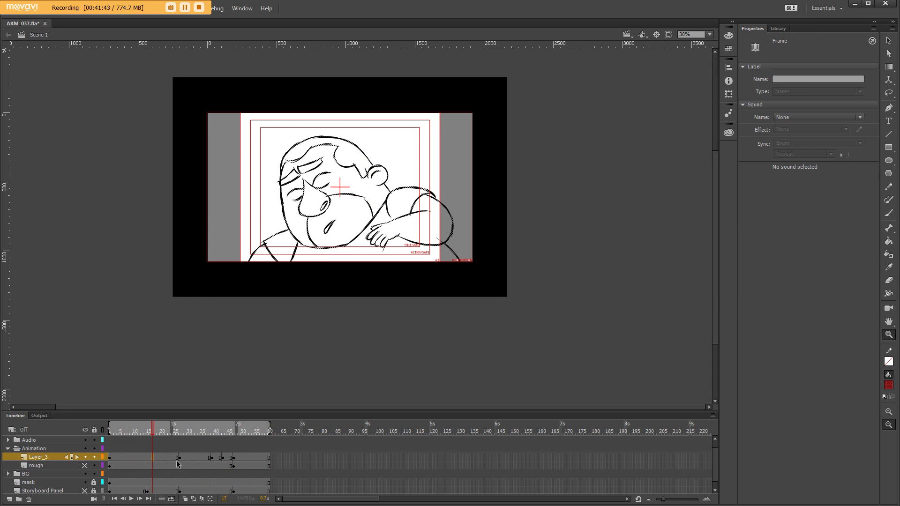
- Insert a blank keyframe on Layer_3 near frame 16
click(180, 457)
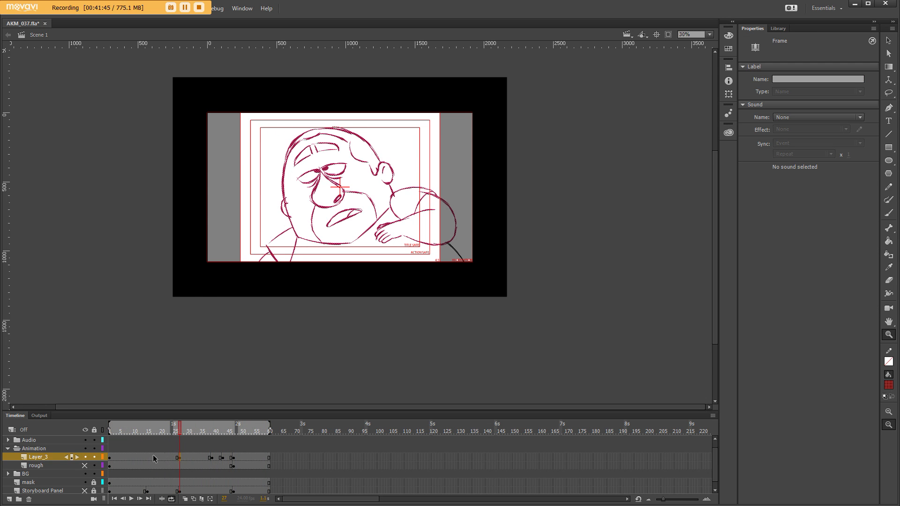
click(180, 457)
click(152, 456)
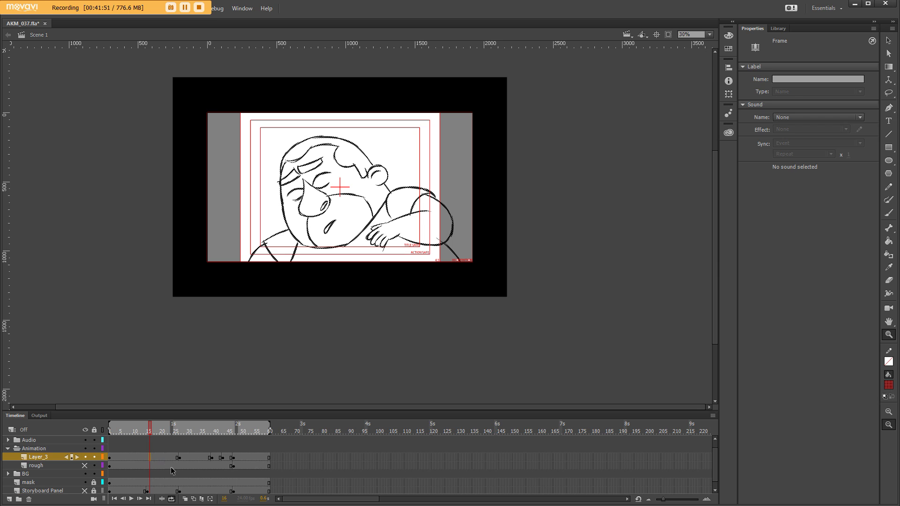
key(F7)
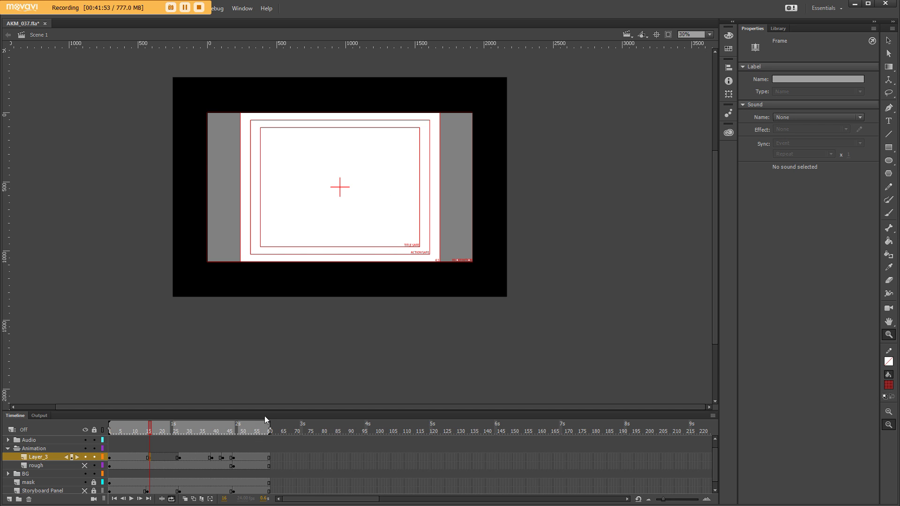
- Turn off looping, show onion skin to about frame 27, zoom in, and pick the Brush
click(172, 500)
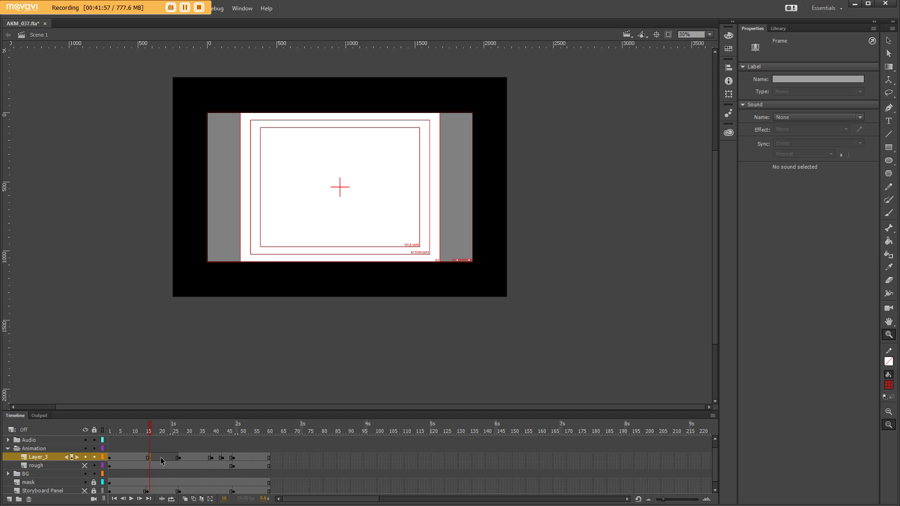
click(185, 499)
drag(168, 433, 182, 426)
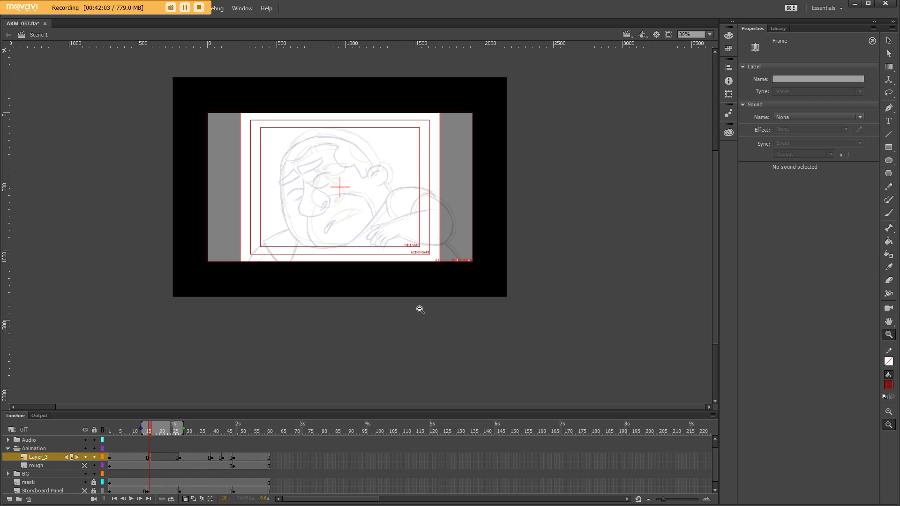
key(ctrl+shift+v)
click(467, 108)
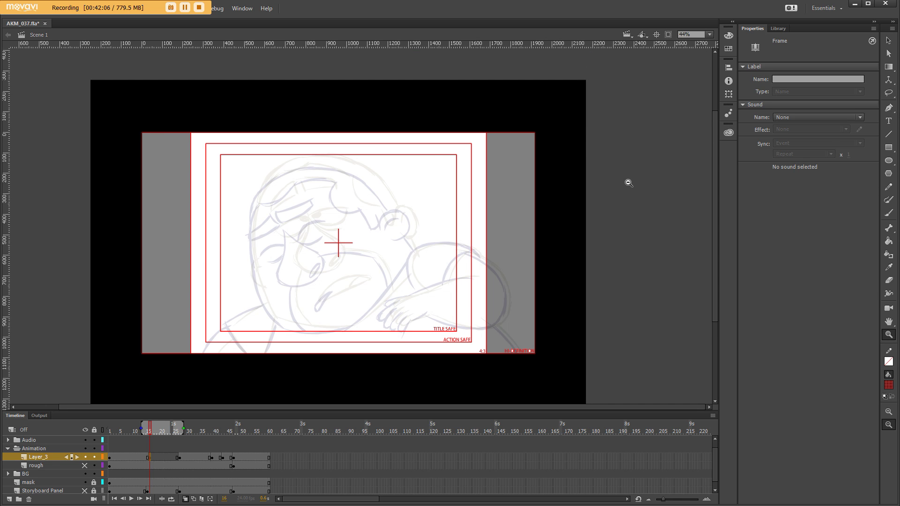
key(b)
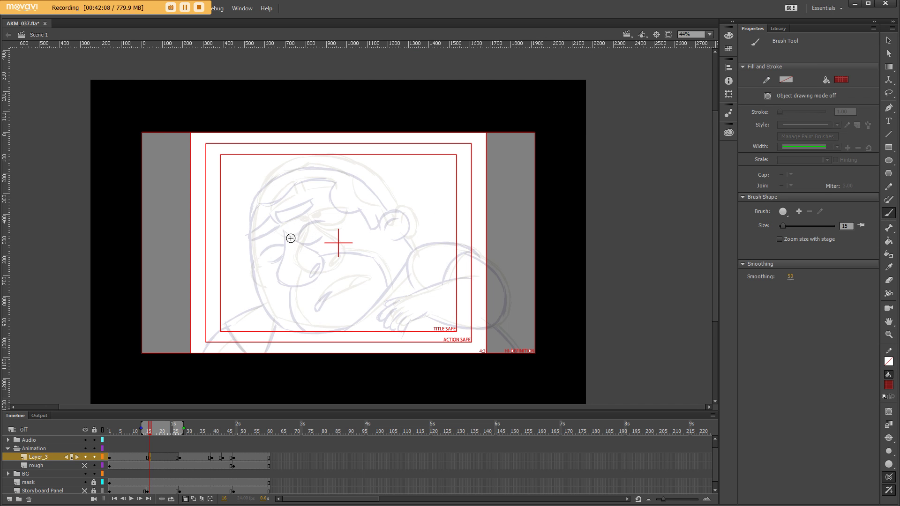
- Sketch a red nose line on frame 15, checking it against the neighbouring keys
drag(289, 229, 290, 247)
key(shift+period)
key(shift+comma)
key(shift+comma)
key(shift+period)
drag(292, 272, 292, 282)
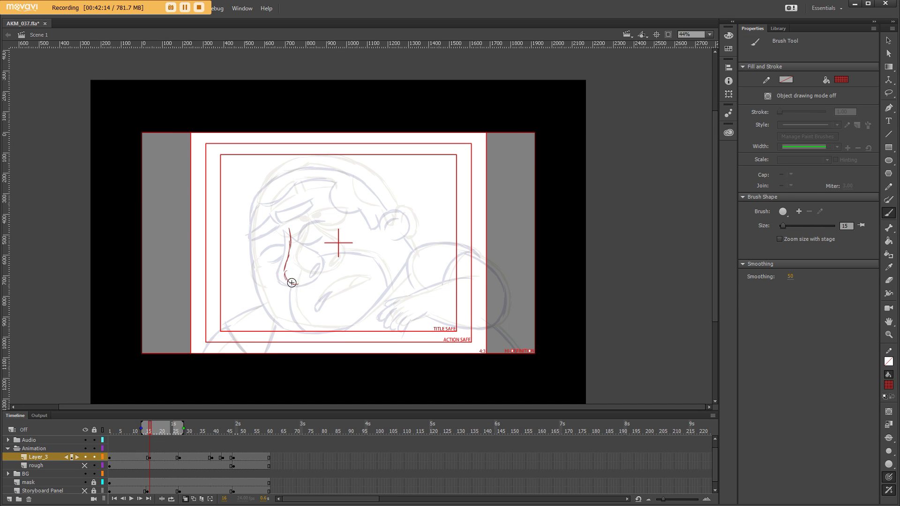
key(shift+comma)
key(shift+period)
key(shift+comma)
key(shift+period)
- Add a short red stroke beside the nose, comparing against the previous key
mouse_move(288, 231)
mouse_down()
mouse_move(290, 253)
mouse_move(298, 238)
mouse_move(328, 266)
mouse_move(283, 273)
mouse_move(318, 274)
mouse_move(319, 305)
mouse_move(302, 324)
mouse_up()
key(shift+comma)
key(shift+period)
key(shift+comma)
key(shift+period)
key(shift+period)
key(shift+comma)
- Draw the red lower lip, mouth corner, cheek, left face outline, ear and eye lines
drag(403, 234, 418, 262)
drag(249, 246, 285, 327)
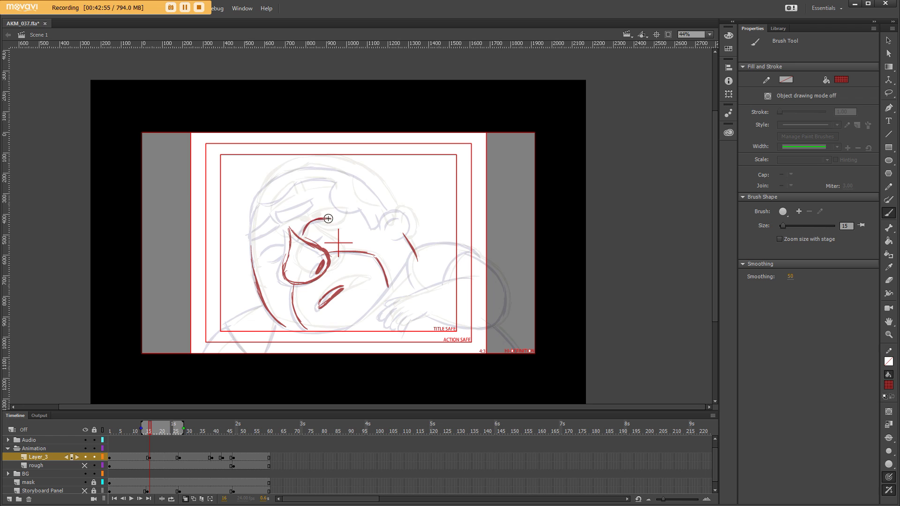
key(shift+period)
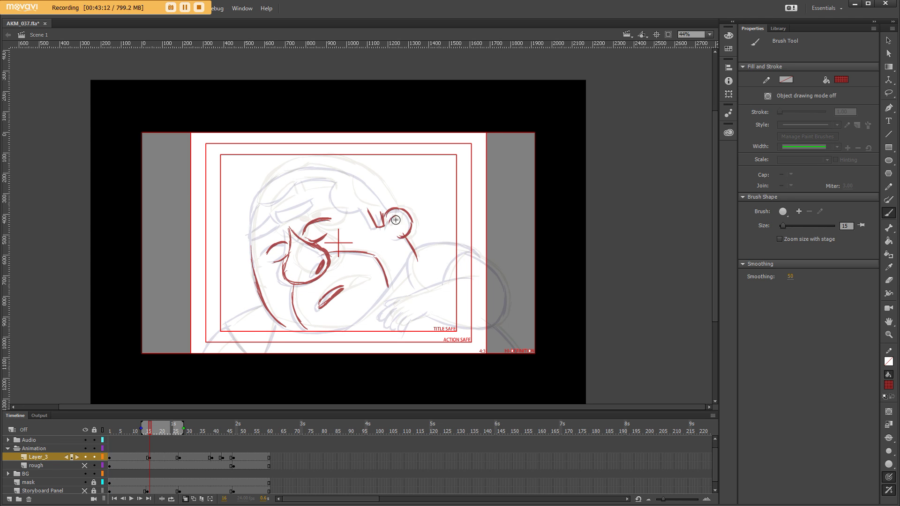
drag(390, 216, 411, 237)
mouse_move(319, 209)
mouse_down()
mouse_move(261, 236)
mouse_move(309, 208)
mouse_up()
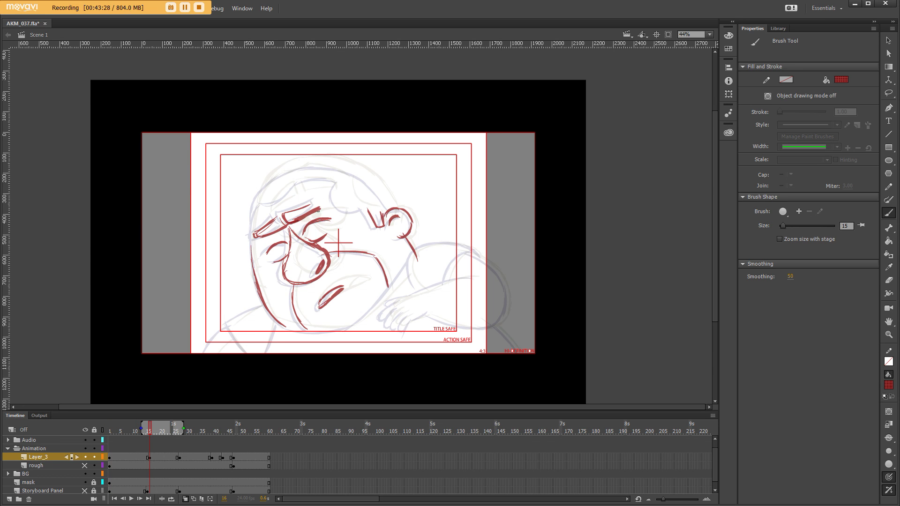
key(shift+period)
key(shift+comma)
- Thicken the eyebrows and draw the red forehead, head top, chin and head outline
drag(344, 182, 363, 210)
drag(266, 198, 349, 180)
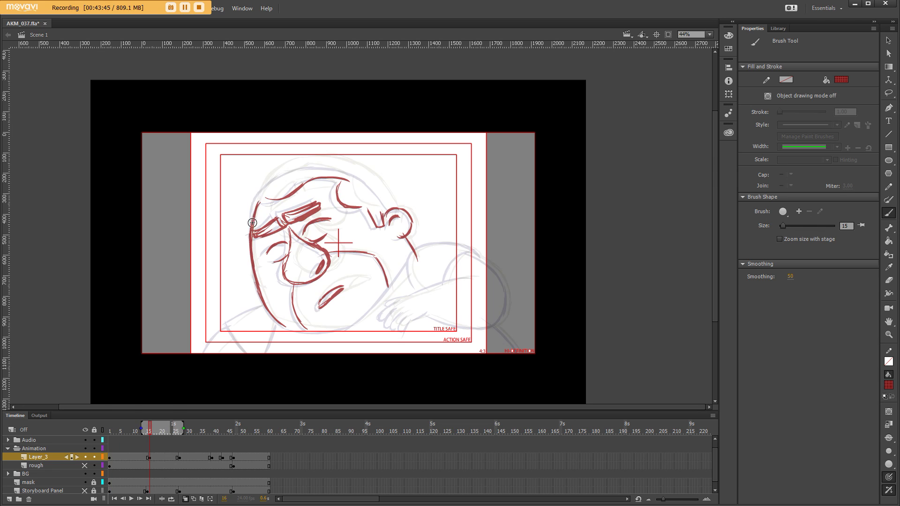
mouse_move(255, 224)
mouse_down()
mouse_move(345, 170)
mouse_move(395, 220)
mouse_up()
key(shift+comma)
key(shift+period)
drag(310, 180, 276, 204)
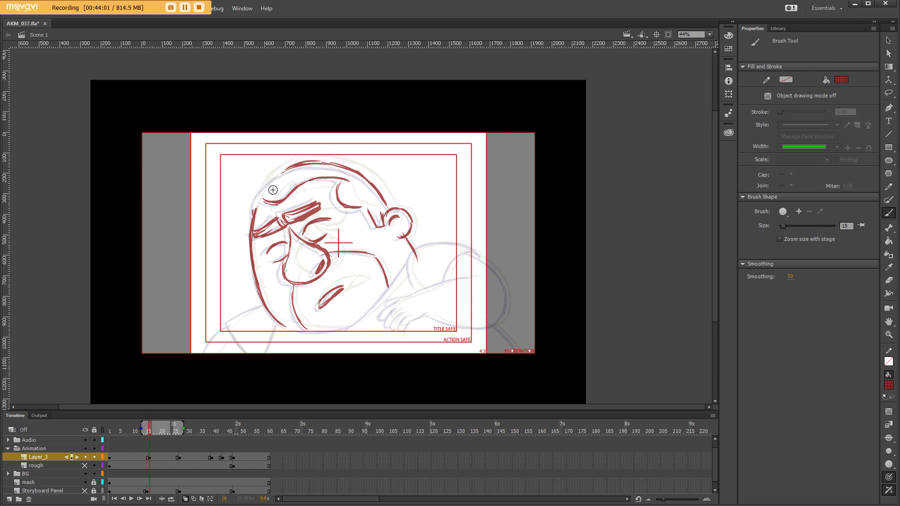
mouse_move(294, 167)
mouse_down()
mouse_move(254, 215)
mouse_move(341, 164)
mouse_up()
drag(349, 329, 268, 351)
drag(263, 305, 208, 353)
key(shift+comma)
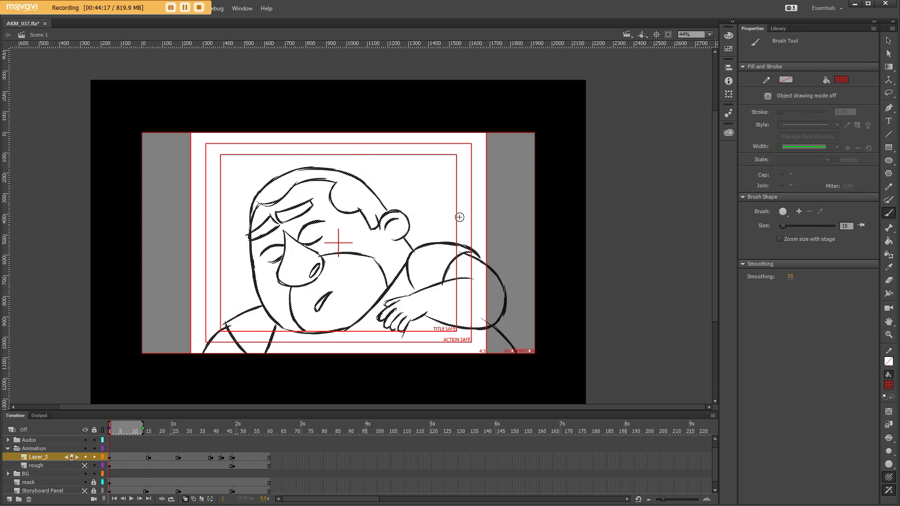
key(shift+period)
- Draw the red arm, shoulder, fingers and left head contour, then turn onion skin off
mouse_move(416, 243)
mouse_down()
mouse_move(468, 279)
mouse_move(505, 289)
mouse_up()
drag(428, 325, 507, 309)
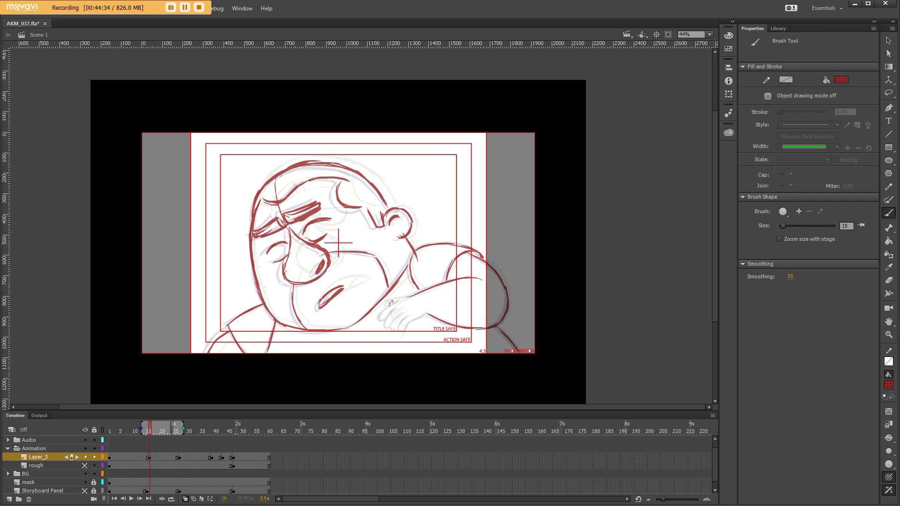
mouse_move(412, 298)
mouse_down()
mouse_move(383, 315)
mouse_move(411, 324)
mouse_move(395, 324)
mouse_up()
key(shift+comma)
key(shift+period)
key(shift+comma)
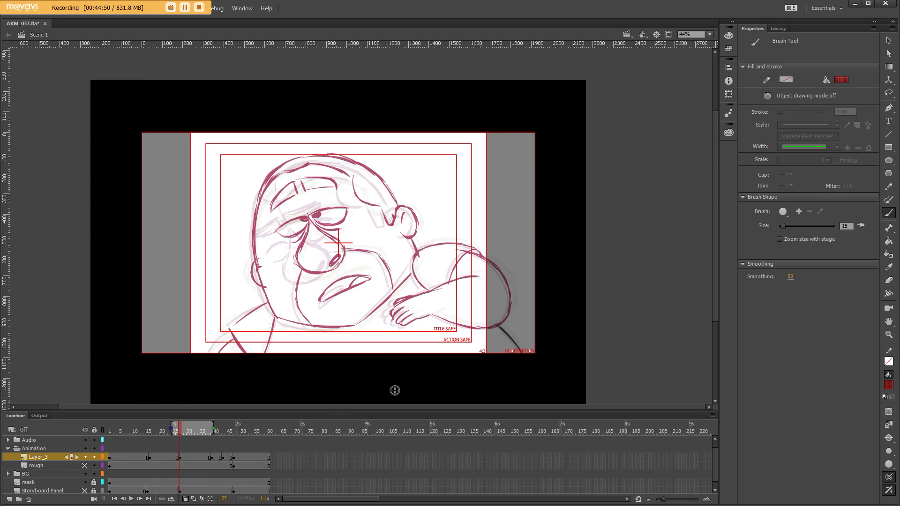
key(shift+period)
drag(251, 218, 295, 328)
key(shift+comma)
key(shift+period)
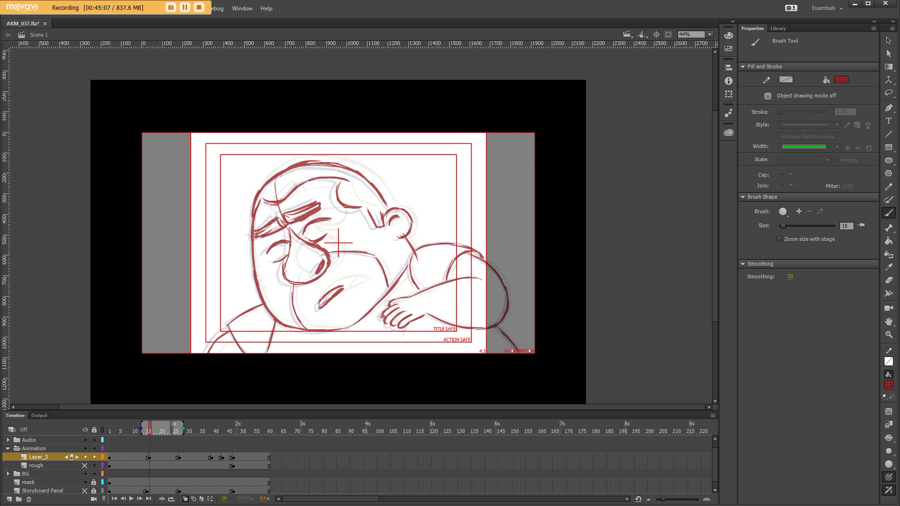
click(186, 499)
key(Return)
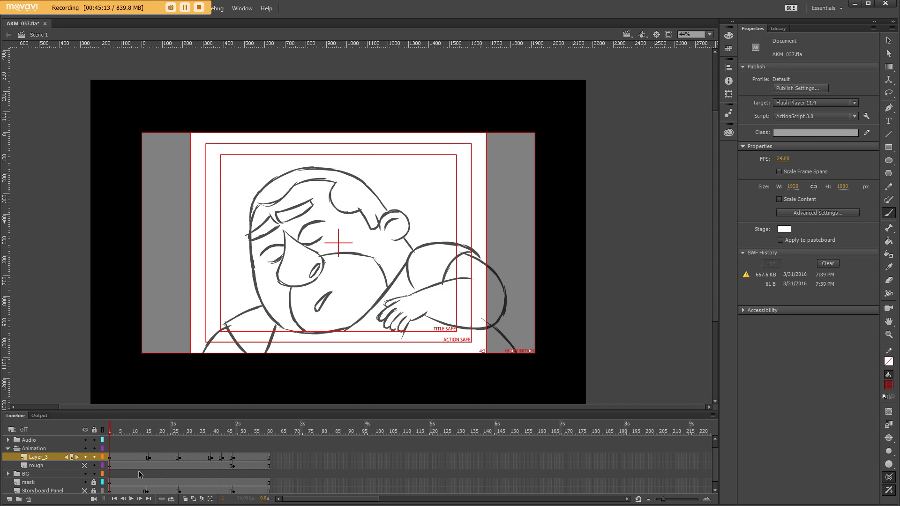
- Play the animation, turn Loop off, select frame 21 on Layer_3 and enable onion skin
click(132, 499)
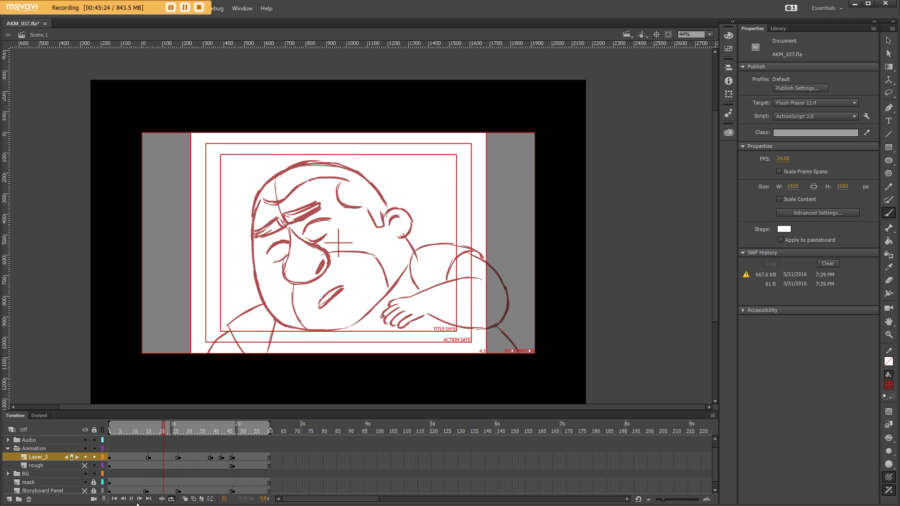
click(171, 499)
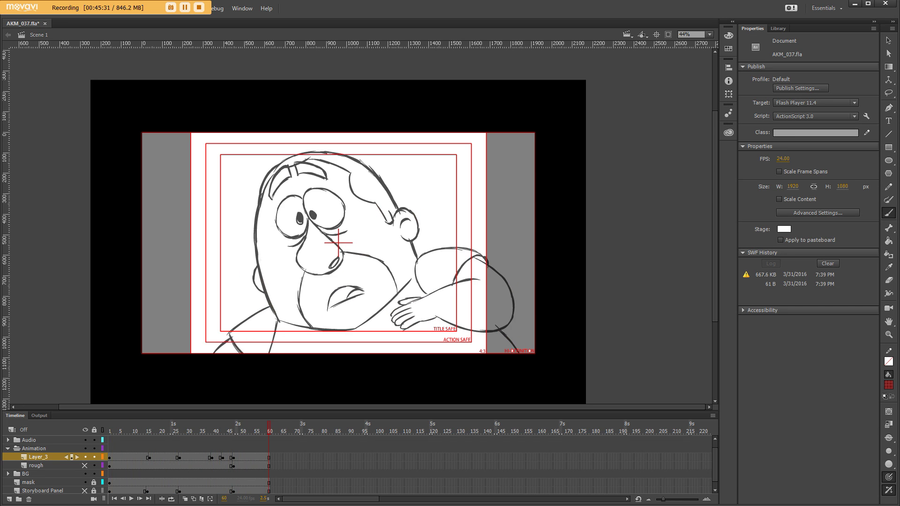
click(160, 458)
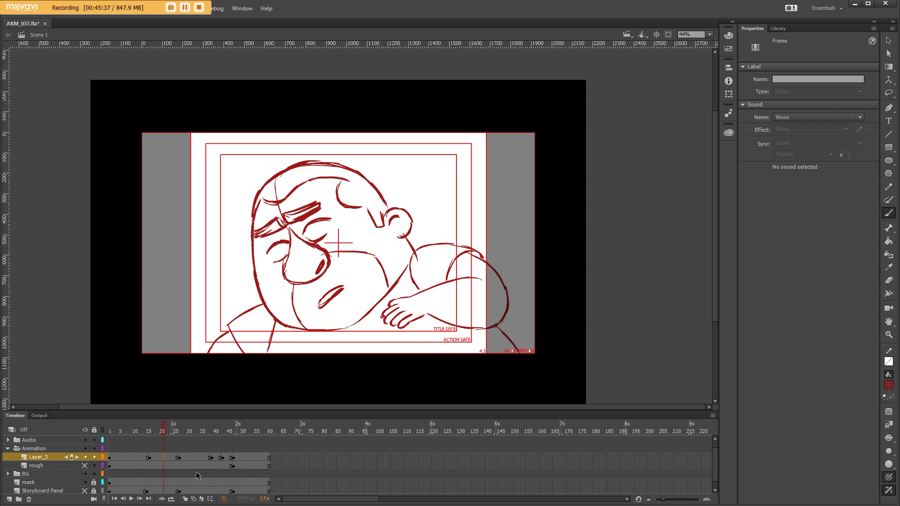
click(184, 499)
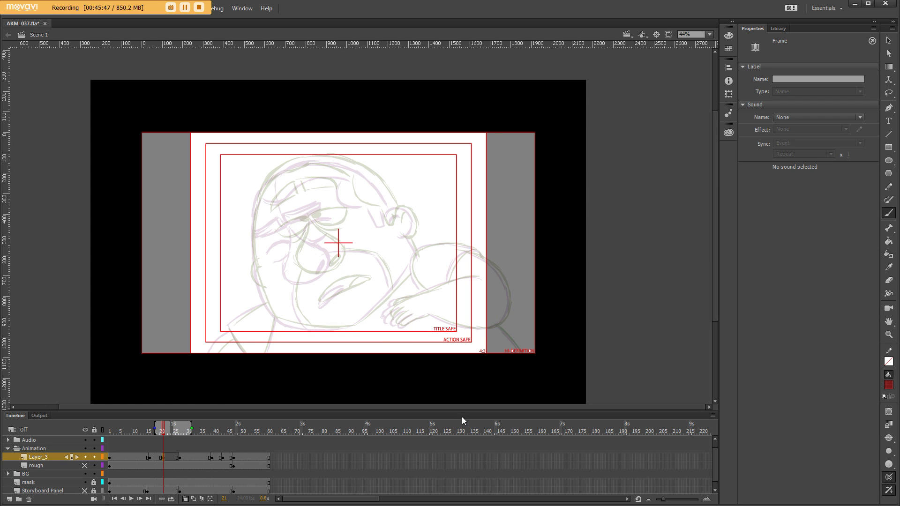
click(889, 334)
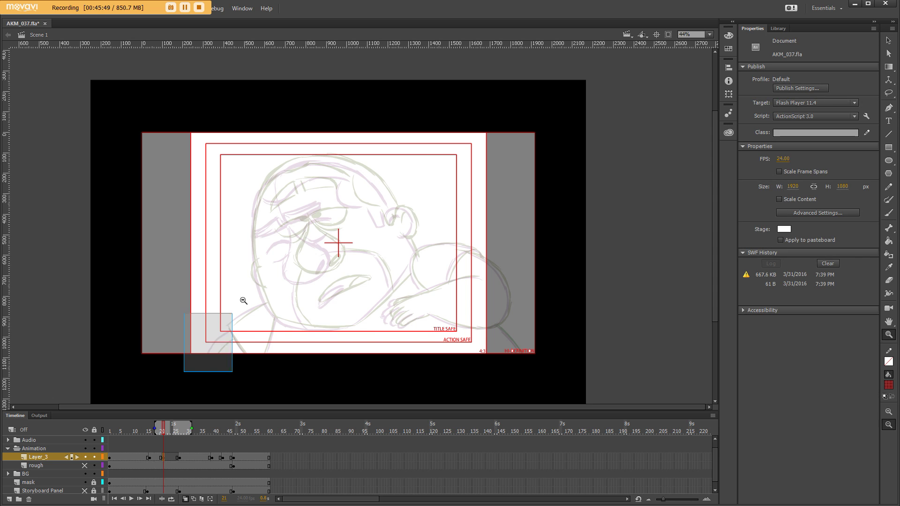
- Zoom in on the face and sketch red eyes, brows, nose, nostril, jaw and open mouth
drag(182, 374, 594, 87)
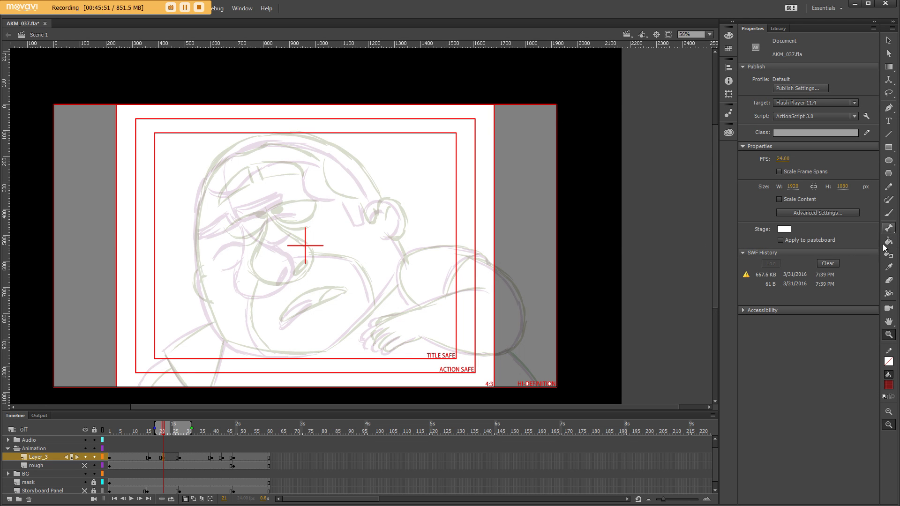
click(889, 213)
mouse_move(223, 243)
mouse_down()
mouse_move(260, 224)
mouse_move(262, 233)
mouse_up()
mouse_move(262, 216)
mouse_down()
mouse_move(303, 214)
mouse_move(285, 289)
mouse_up()
drag(308, 224, 297, 280)
mouse_move(295, 264)
mouse_down()
mouse_move(266, 355)
mouse_move(370, 304)
mouse_up()
drag(282, 322, 335, 293)
mouse_move(350, 202)
mouse_down()
mouse_move(369, 211)
mouse_move(407, 264)
mouse_up()
- Draw the red ear, neck, forehead, brows, hair line, head top, jaw and shoulder
drag(196, 239, 225, 345)
drag(204, 189, 195, 278)
mouse_move(215, 215)
mouse_down()
mouse_move(255, 183)
mouse_move(303, 197)
mouse_up()
drag(317, 160, 324, 196)
drag(261, 159, 316, 150)
mouse_move(242, 146)
mouse_down()
mouse_move(197, 211)
mouse_move(315, 138)
mouse_up()
drag(317, 141, 377, 199)
drag(401, 280, 324, 351)
mouse_move(211, 351)
mouse_down()
mouse_move(277, 271)
mouse_move(233, 278)
mouse_up()
drag(289, 260, 281, 306)
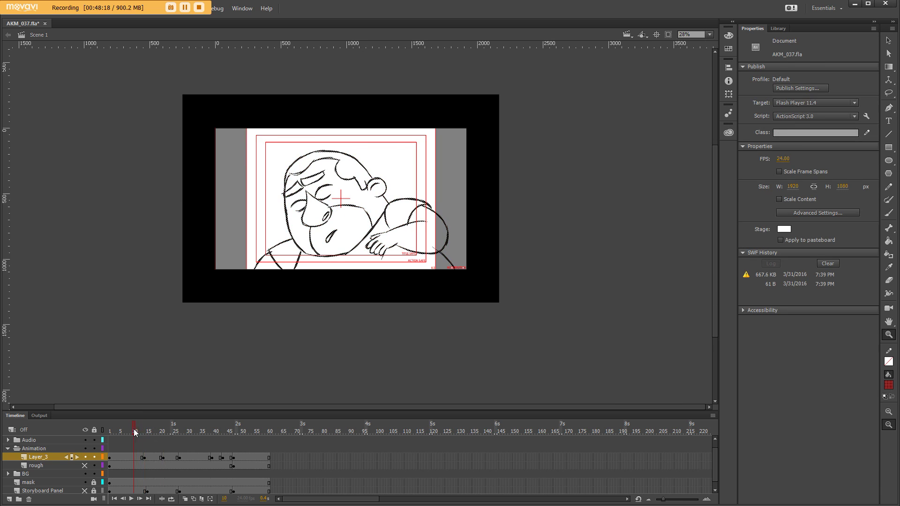
- From frame 10, play the sequence with Loop on, stopping at frame 37
click(135, 432)
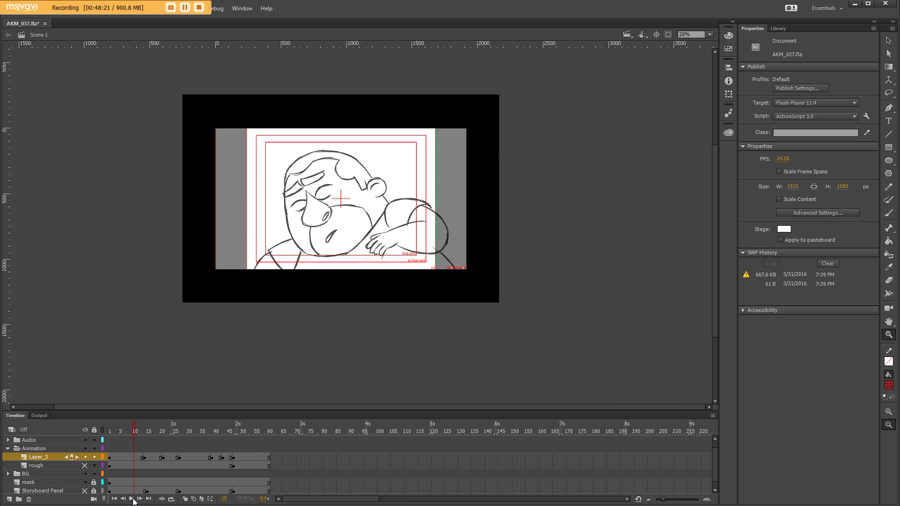
click(171, 500)
click(131, 499)
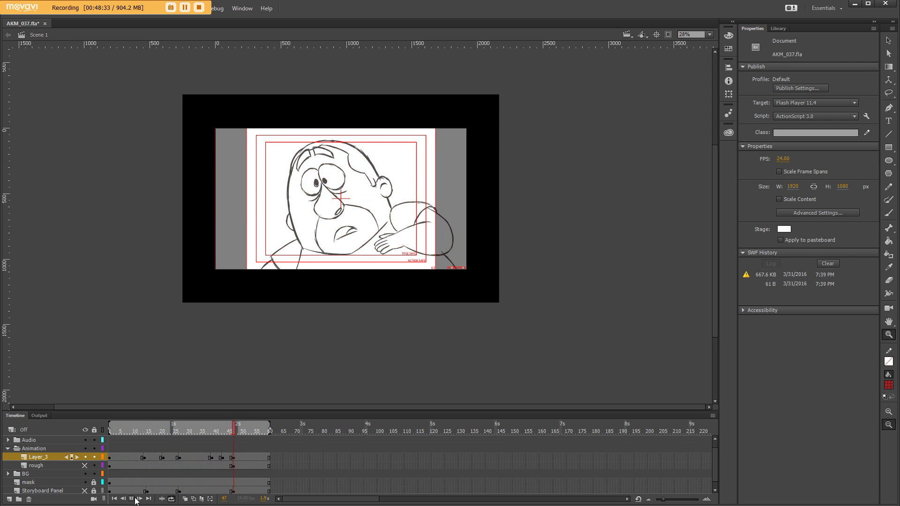
click(131, 499)
key(b)
- Draw the red mouth, nostril, nose outline, eyelids and thick eyebrows
drag(273, 289, 330, 261)
drag(299, 241, 292, 257)
drag(260, 198, 302, 240)
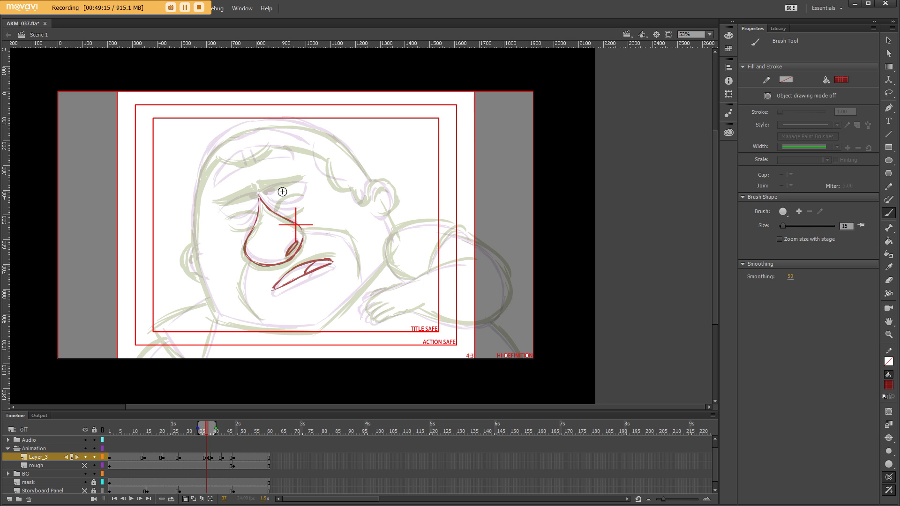
mouse_move(272, 207)
mouse_down()
mouse_move(304, 210)
mouse_move(222, 211)
mouse_move(259, 223)
mouse_up()
drag(250, 161, 216, 186)
drag(252, 159, 296, 162)
drag(265, 191, 302, 189)
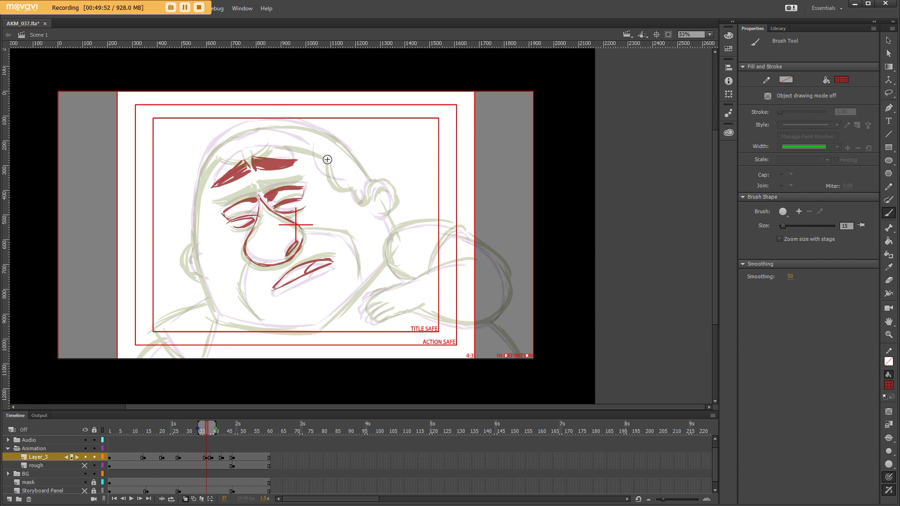
- Trace the red head top, both ears, face outline, forehead, jaw and neck
drag(317, 149, 346, 184)
drag(368, 185, 393, 214)
drag(202, 251, 190, 279)
drag(213, 306, 196, 185)
drag(227, 147, 316, 151)
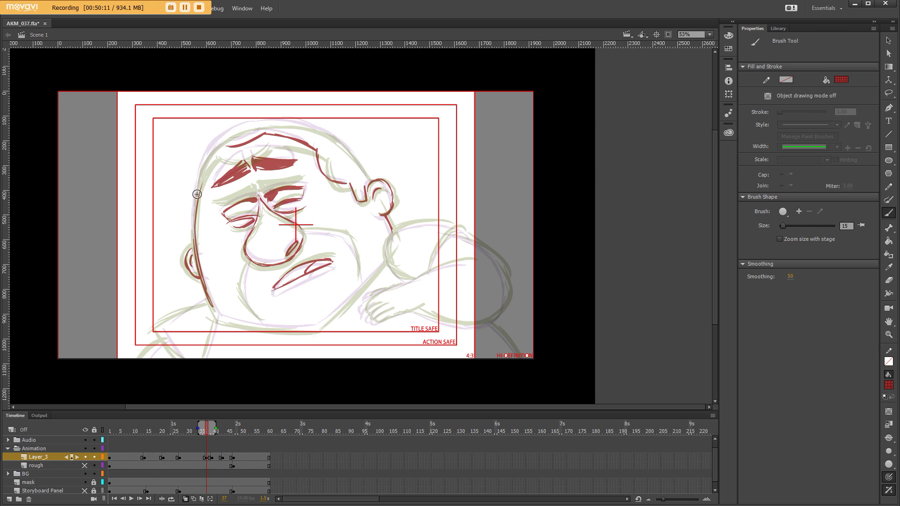
mouse_move(194, 211)
mouse_down()
mouse_move(324, 128)
mouse_move(370, 182)
mouse_up()
drag(247, 256, 267, 325)
mouse_move(423, 246)
mouse_down()
mouse_move(459, 202)
mouse_move(352, 282)
mouse_up()
drag(352, 280, 239, 310)
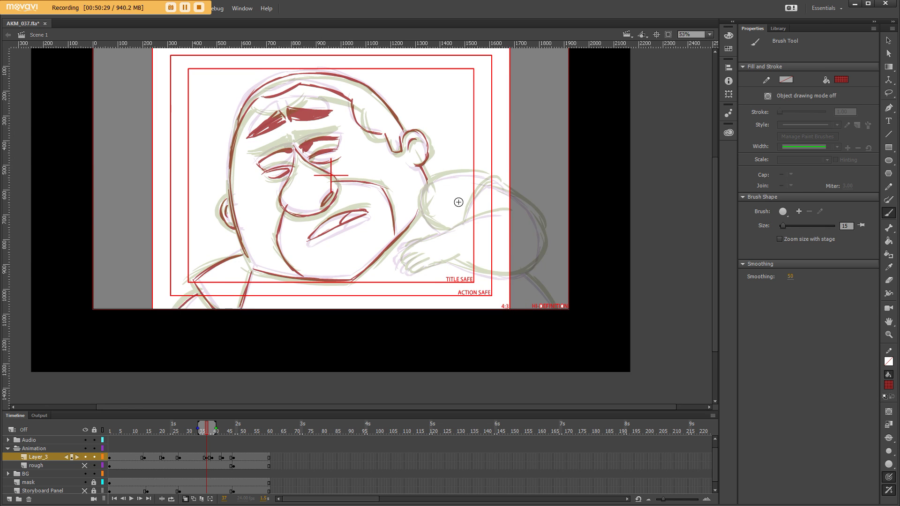
- Check the drawing without onion skin, then add red eye strokes and the hand, forearm and shoulder
key(alt+shift+o)
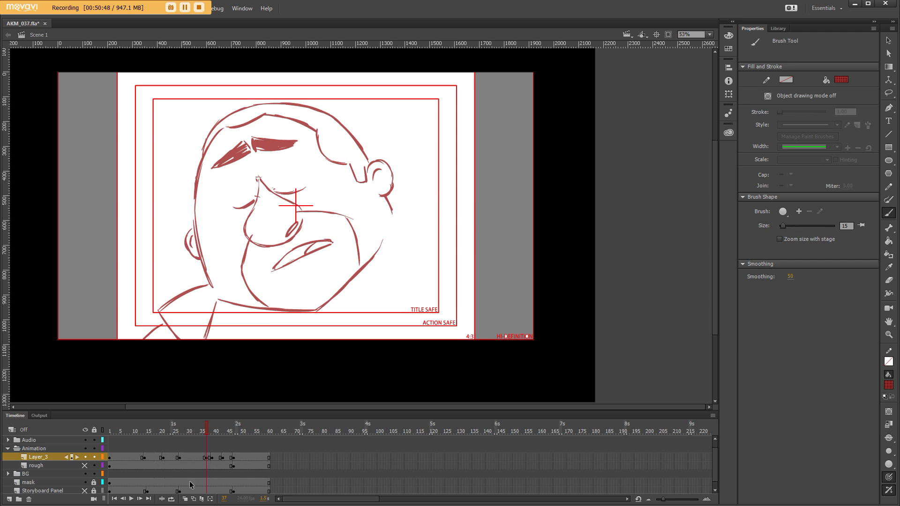
key(alt+shift+o)
mouse_move(222, 185)
mouse_down()
mouse_move(258, 198)
mouse_move(250, 194)
mouse_move(305, 172)
mouse_up()
key(period)
key(comma)
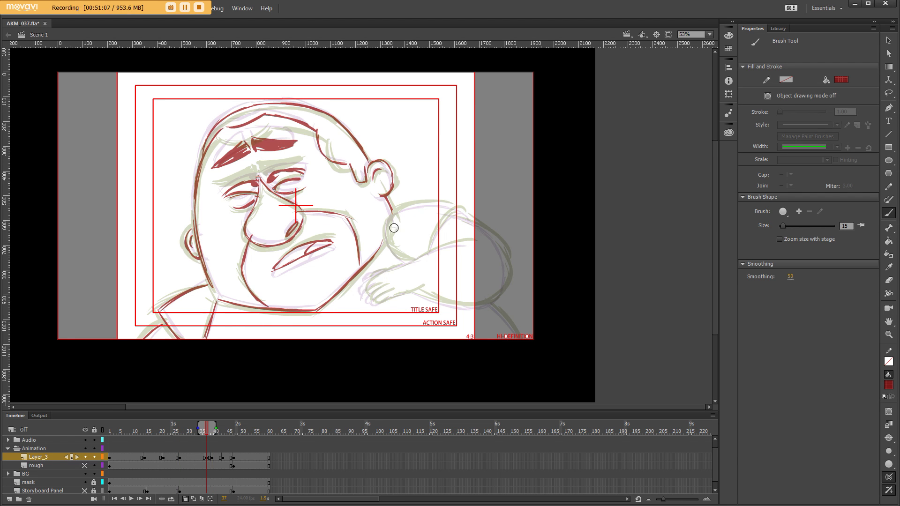
mouse_move(363, 303)
mouse_down()
mouse_move(415, 289)
mouse_move(471, 238)
mouse_up()
drag(430, 250, 463, 210)
mouse_move(391, 215)
mouse_down()
mouse_move(456, 204)
mouse_move(502, 296)
mouse_up()
drag(501, 304, 415, 310)
- On the next empty in-between frame, draw the red mouth, cheeks, jaw and chin
key(period)
key(comma)
key(period)
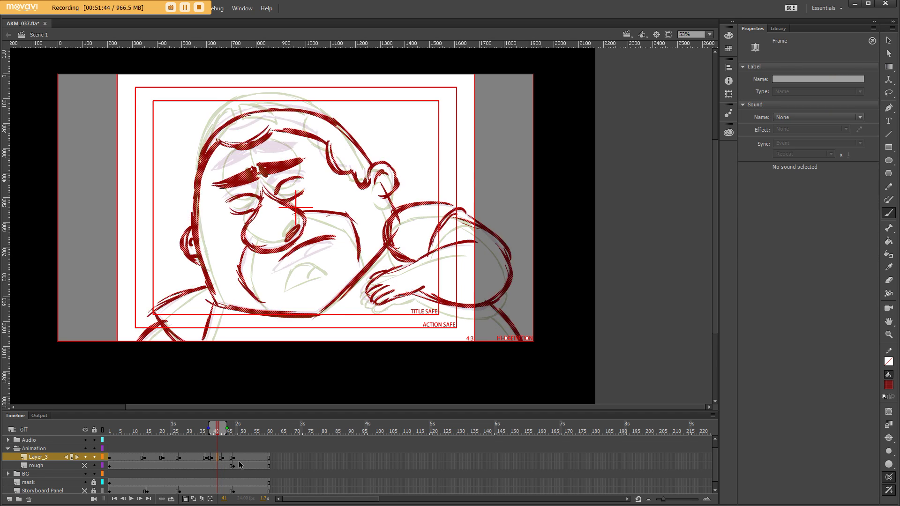
key(comma)
drag(283, 276, 331, 251)
drag(294, 218, 364, 223)
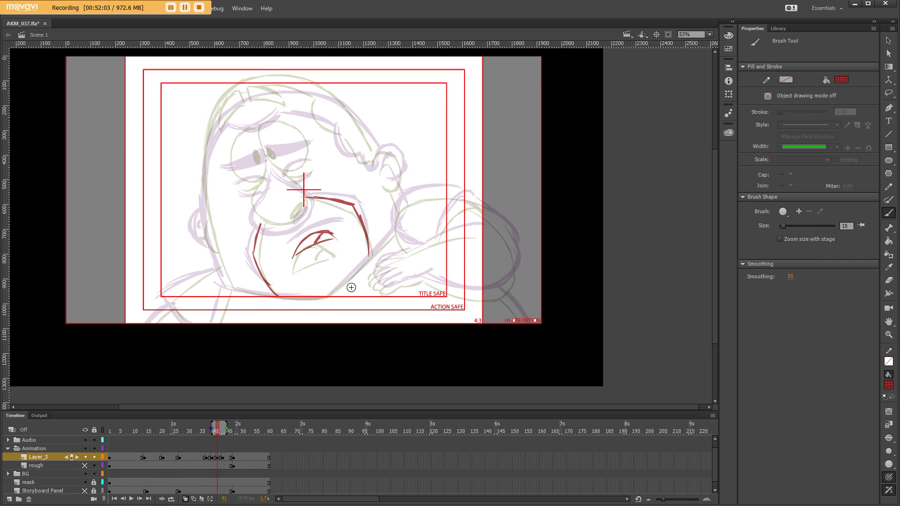
drag(331, 296, 393, 231)
drag(219, 287, 327, 298)
- Draw the red left head side, ear, arm, hand, shoulder and eye strokes
drag(205, 185, 228, 285)
drag(388, 176, 402, 211)
mouse_move(397, 240)
mouse_down()
mouse_move(478, 225)
mouse_move(506, 282)
mouse_move(429, 320)
mouse_up()
mouse_move(426, 303)
mouse_down()
mouse_move(385, 304)
mouse_move(411, 278)
mouse_move(484, 257)
mouse_up()
drag(211, 294, 169, 346)
scroll(183, 324, up, 1)
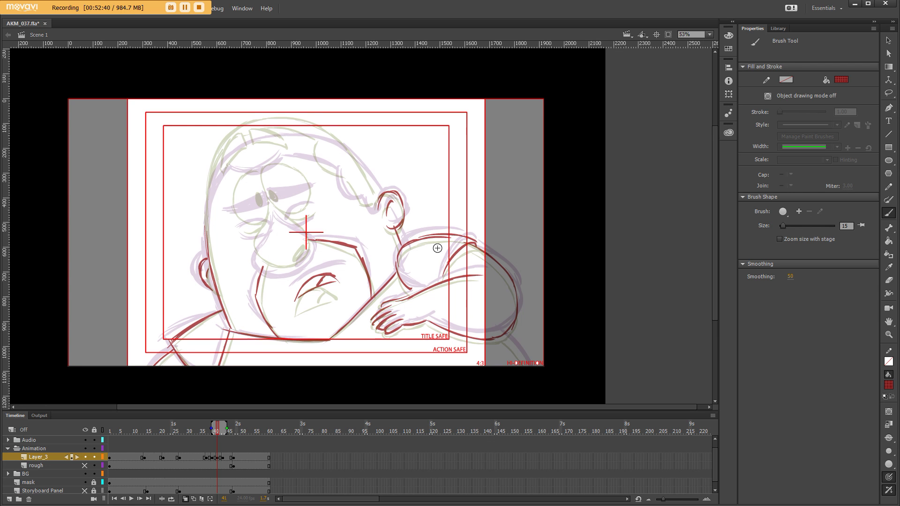
mouse_move(266, 178)
mouse_down()
mouse_move(304, 190)
mouse_move(287, 219)
mouse_move(314, 212)
mouse_up()
mouse_move(236, 185)
mouse_down()
mouse_move(266, 241)
mouse_move(308, 273)
mouse_up()
- Refine the face, brows, head outline, cheek and eyes, then play through to frame 60
key(comma)
key(comma)
key(period)
key(period)
drag(271, 207, 315, 264)
mouse_move(225, 179)
mouse_down()
mouse_move(249, 144)
mouse_move(320, 138)
mouse_up()
drag(295, 139, 364, 198)
mouse_move(208, 179)
mouse_down()
mouse_move(213, 233)
mouse_move(313, 125)
mouse_up()
drag(296, 126, 378, 196)
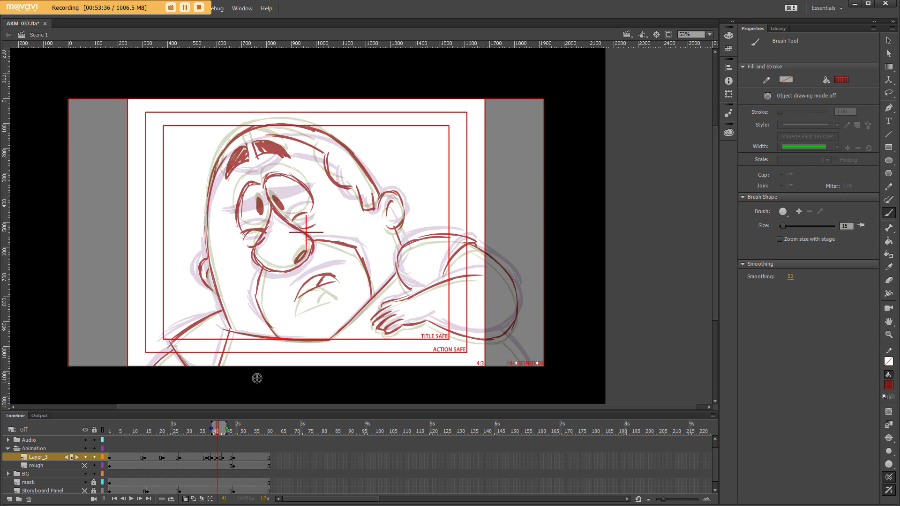
key(period)
key(period)
key(comma)
key(comma)
mouse_move(238, 201)
mouse_down()
mouse_move(262, 185)
mouse_move(310, 174)
mouse_up()
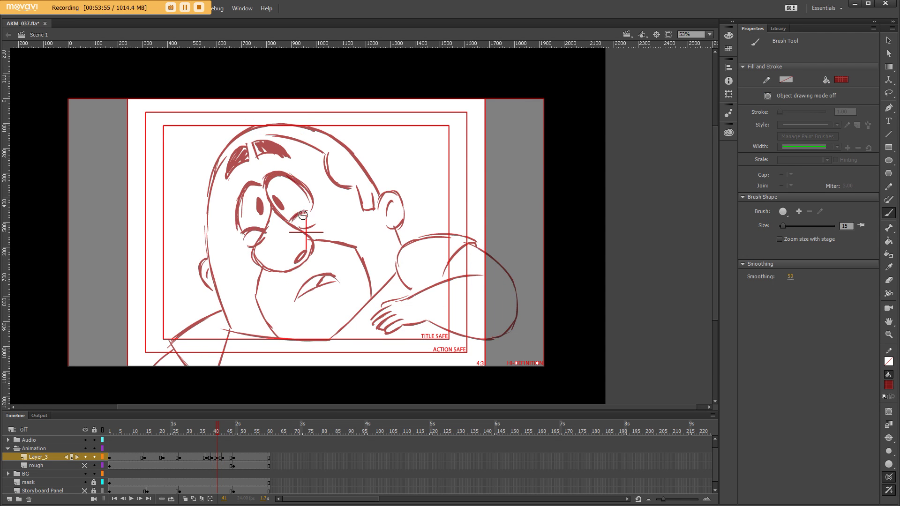
drag(290, 221, 306, 211)
click(130, 498)
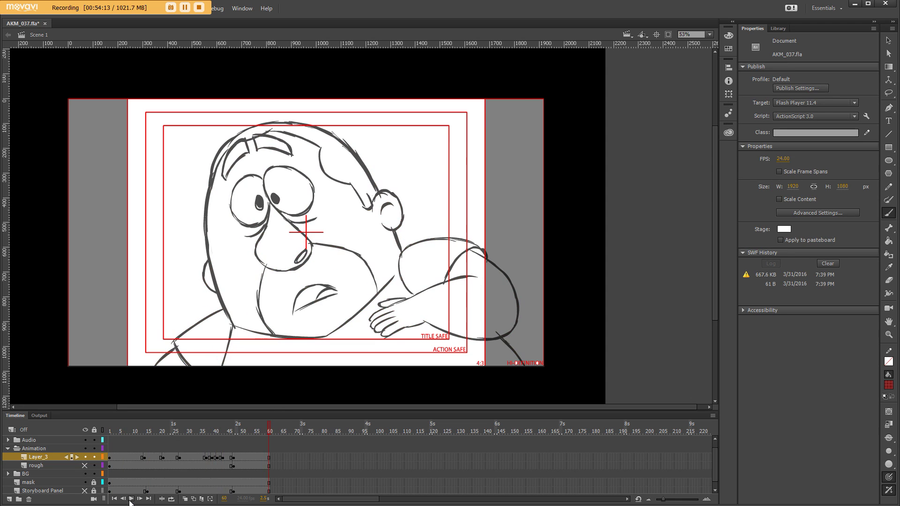
- Turn on looping over frames 1–60 and play, stopping at frame 40
click(171, 499)
click(131, 499)
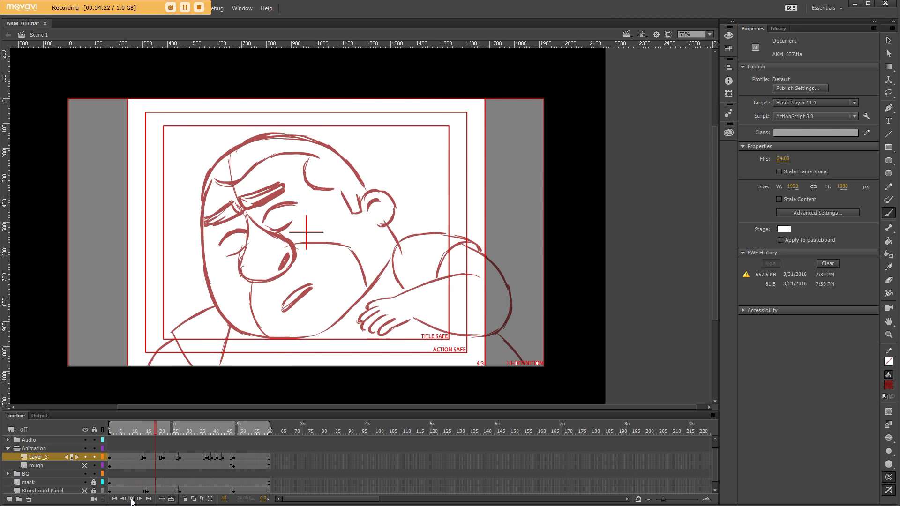
click(213, 461)
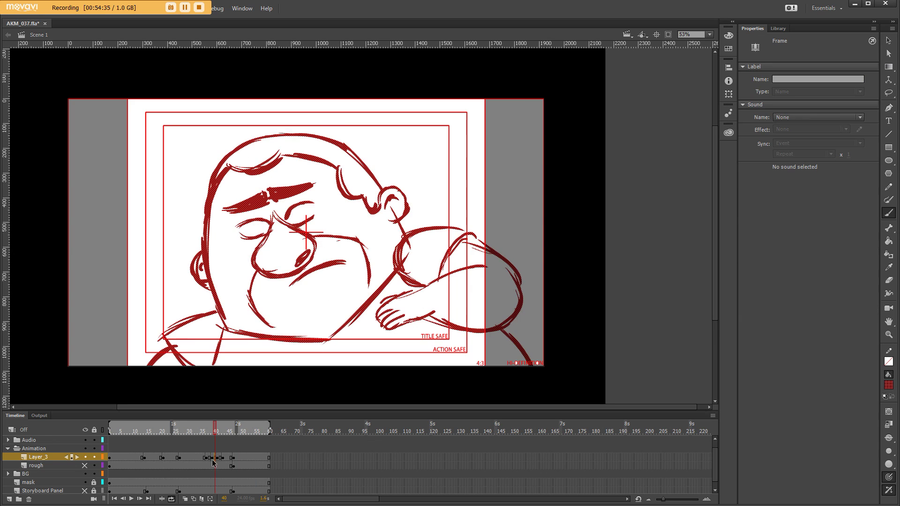
- Move the Layer_3 keyframe from frame 41 back to frame 38
click(218, 460)
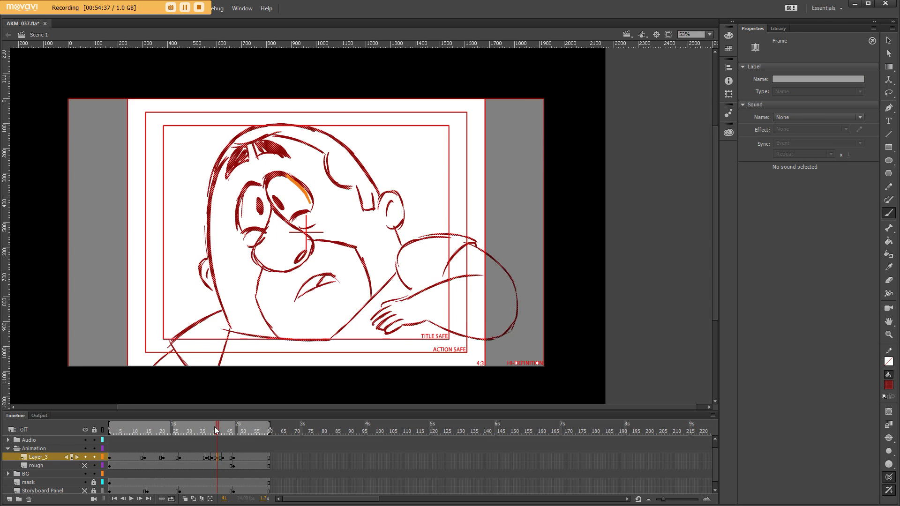
click(216, 431)
click(219, 458)
click(224, 461)
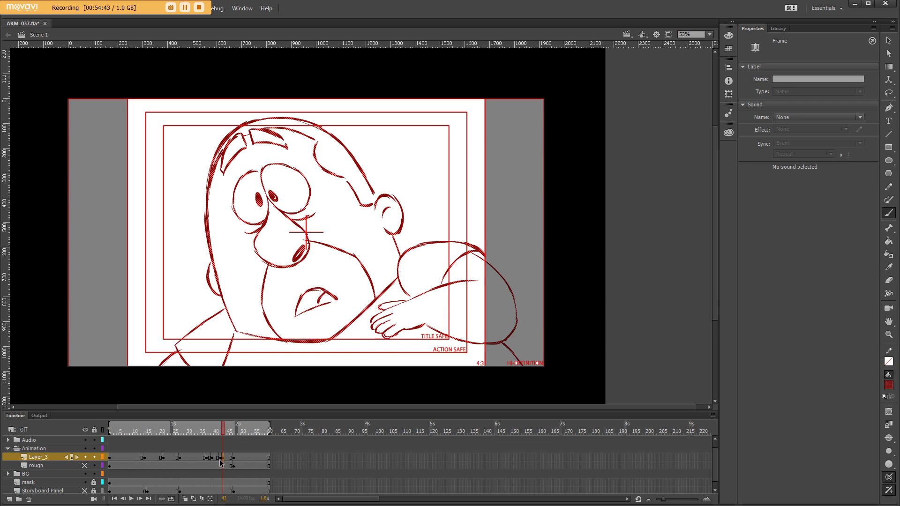
drag(221, 461, 209, 459)
click(219, 461)
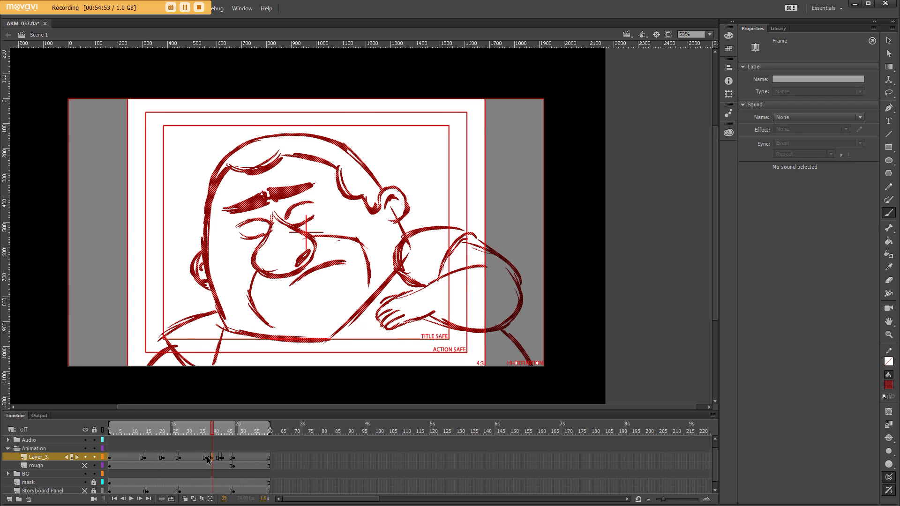
- Replay the loop from frame 31 to check the new timing, stopping on frame 25
drag(208, 460, 214, 458)
drag(215, 426, 191, 425)
click(132, 500)
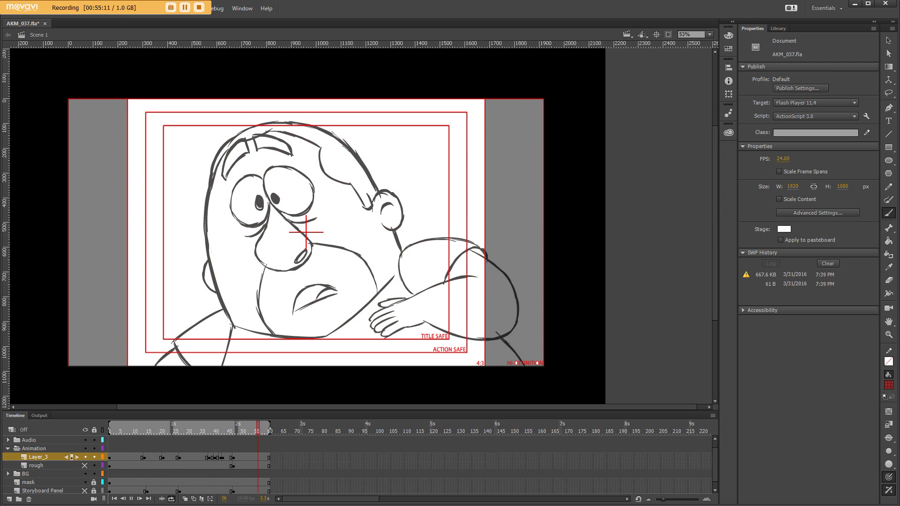
click(247, 458)
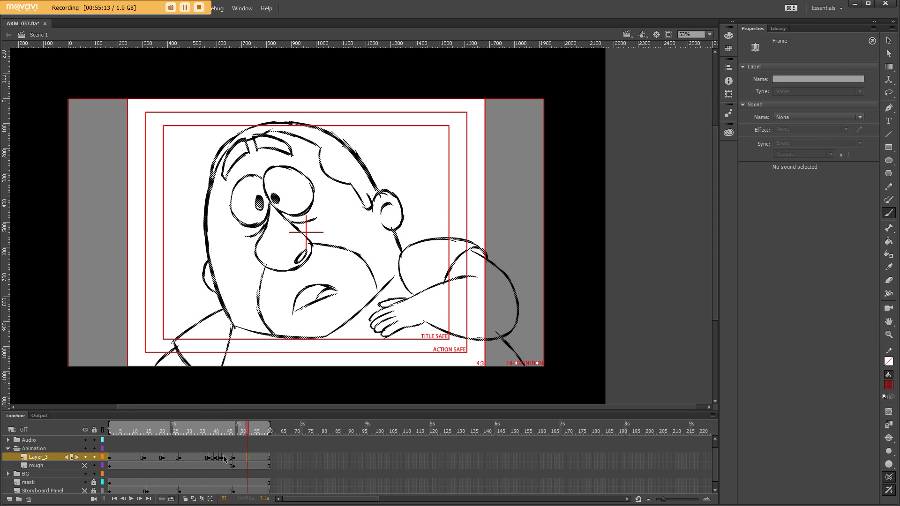
mouse_move(223, 457)
mouse_down()
mouse_move(209, 457)
mouse_move(225, 458)
mouse_up()
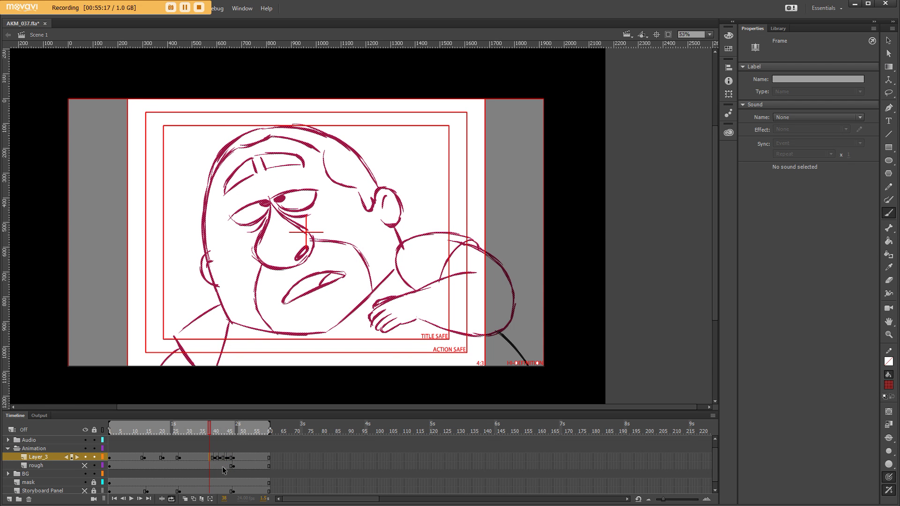
click(131, 499)
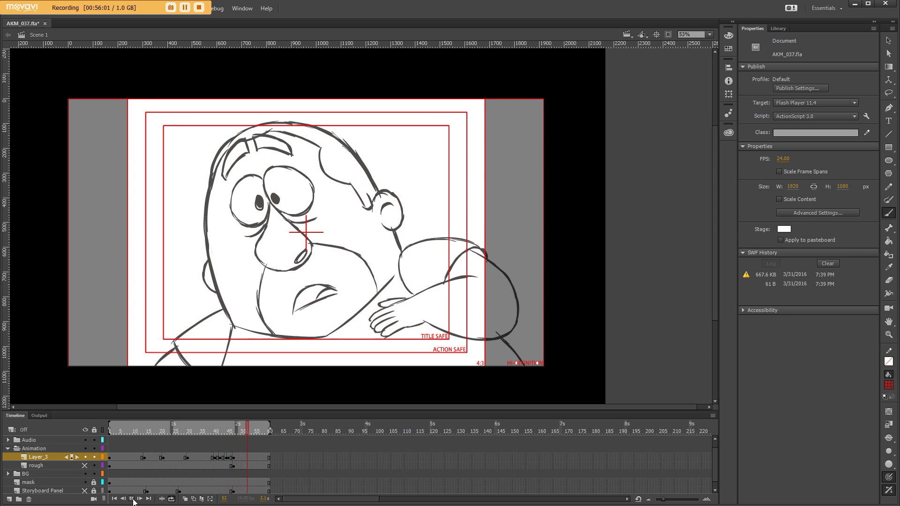
click(171, 458)
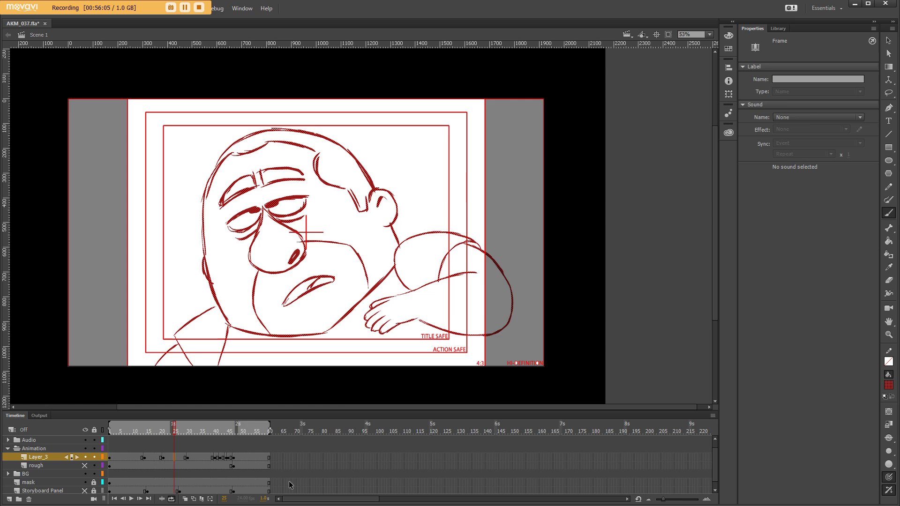
- Insert a blank keyframe at frame 25 and brush the red nose, eyelid, brows and head outline
key(F7)
key(b)
drag(270, 204, 261, 238)
drag(262, 239, 304, 255)
mouse_move(309, 192)
mouse_down()
mouse_move(270, 203)
mouse_move(273, 213)
mouse_up()
mouse_move(257, 173)
mouse_down()
mouse_move(303, 160)
mouse_move(225, 196)
mouse_up()
mouse_move(262, 173)
mouse_down()
mouse_move(304, 169)
mouse_move(369, 209)
mouse_up()
drag(371, 208, 394, 241)
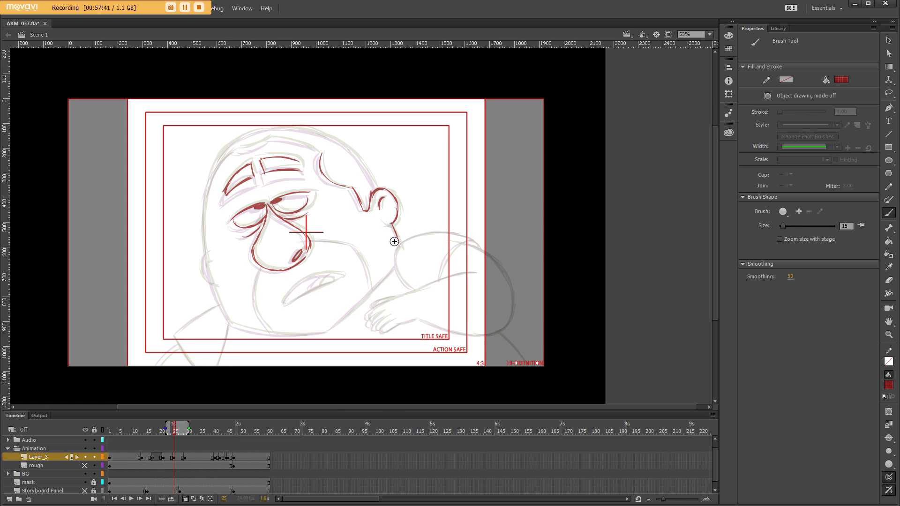
drag(203, 257, 228, 323)
drag(314, 141, 201, 267)
- Add red mouth, jaw, cheeks, neck, shoulder and arm to the frame-25 in-between
drag(284, 304, 342, 276)
drag(255, 271, 273, 332)
mouse_move(311, 240)
mouse_down()
mouse_move(353, 246)
mouse_move(369, 288)
mouse_up()
drag(375, 184, 328, 136)
drag(211, 177, 330, 131)
drag(173, 336, 193, 365)
drag(228, 304, 325, 336)
mouse_move(325, 335)
mouse_down()
mouse_move(396, 251)
mouse_move(470, 239)
mouse_move(504, 273)
mouse_move(422, 332)
mouse_up()
mouse_move(478, 270)
mouse_down()
mouse_move(397, 299)
mouse_move(369, 321)
mouse_move(397, 302)
mouse_up()
- On frame 17, draw the red nose, mouth, droopy eyes, brows, head, ear and arm
key(shift+comma)
mouse_move(254, 210)
mouse_down()
mouse_move(244, 267)
mouse_move(290, 256)
mouse_up()
drag(253, 208, 300, 247)
drag(284, 305, 324, 281)
drag(252, 277, 266, 335)
drag(296, 243, 366, 285)
mouse_move(262, 213)
mouse_down()
mouse_move(294, 204)
mouse_move(269, 211)
mouse_up()
mouse_move(224, 231)
mouse_down()
mouse_move(253, 236)
mouse_move(244, 186)
mouse_up()
mouse_move(254, 196)
mouse_down()
mouse_move(251, 182)
mouse_move(267, 185)
mouse_up()
drag(249, 181, 291, 177)
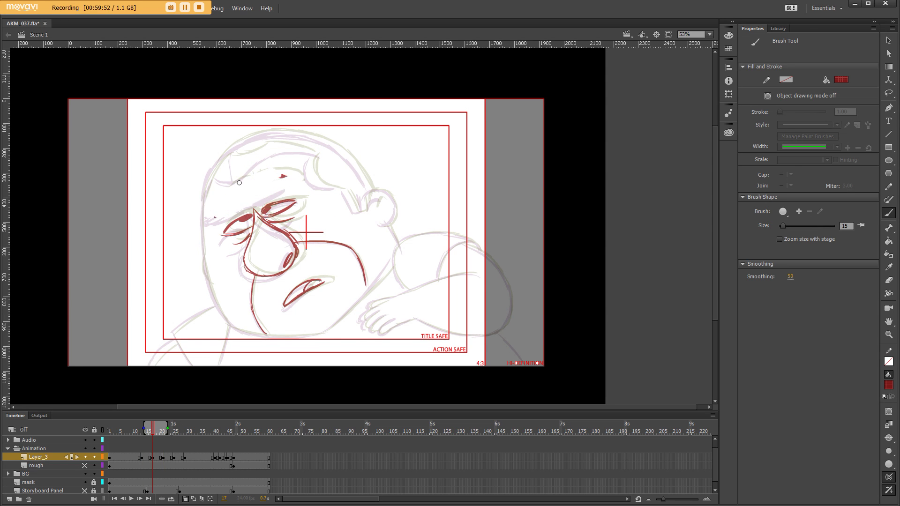
mouse_move(209, 217)
mouse_down()
mouse_move(291, 182)
mouse_move(219, 310)
mouse_up()
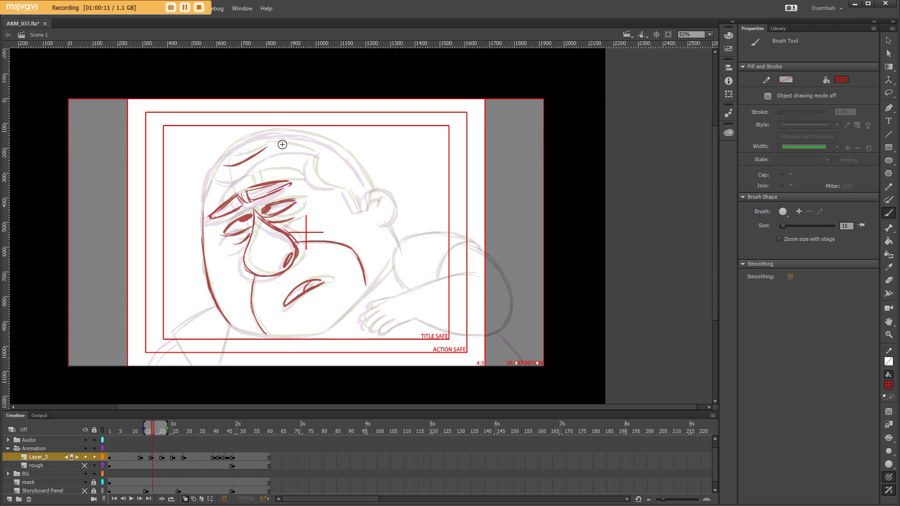
mouse_move(228, 164)
mouse_down()
mouse_move(359, 209)
mouse_move(398, 243)
mouse_up()
scroll(274, 221, up, 2)
drag(274, 211, 380, 176)
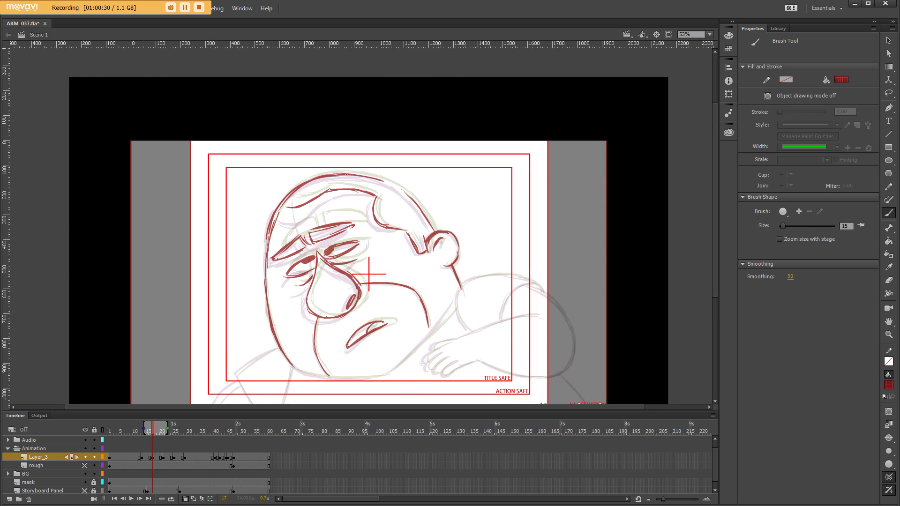
scroll(324, 282, down, 2)
drag(373, 331, 443, 275)
drag(273, 310, 236, 366)
scroll(366, 310, right, 2)
mouse_move(366, 316)
mouse_down()
mouse_move(392, 300)
mouse_move(373, 326)
mouse_up()
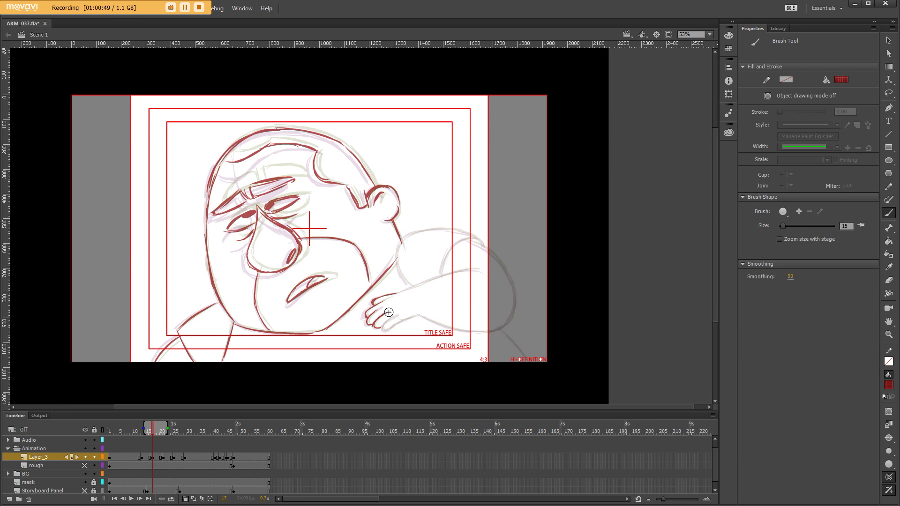
mouse_move(401, 289)
mouse_down()
mouse_move(458, 271)
mouse_move(471, 229)
mouse_move(515, 295)
mouse_up()
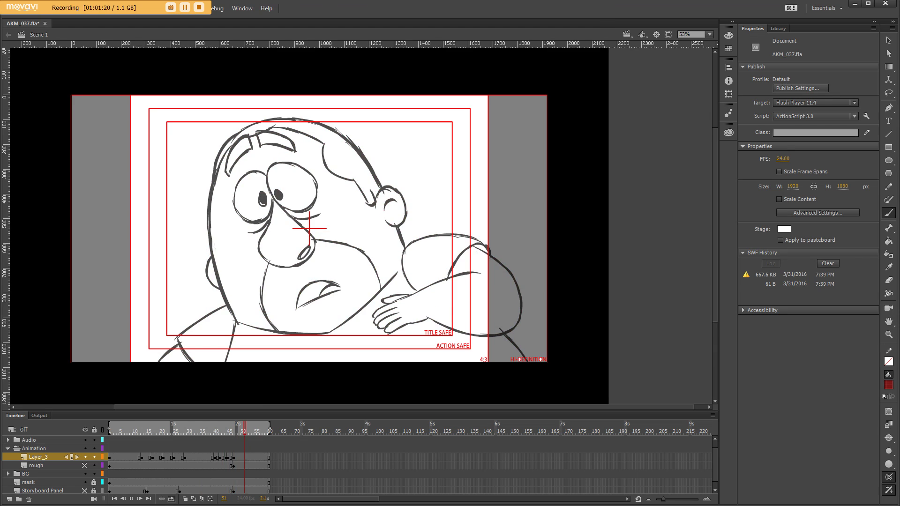
- Zoom the stage out to 26% while the animation keeps looping
key(ctrl+minus)
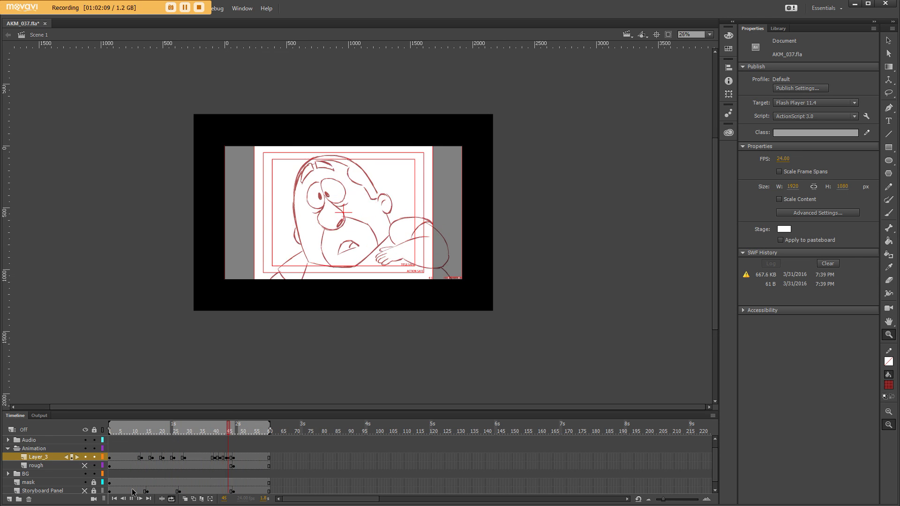